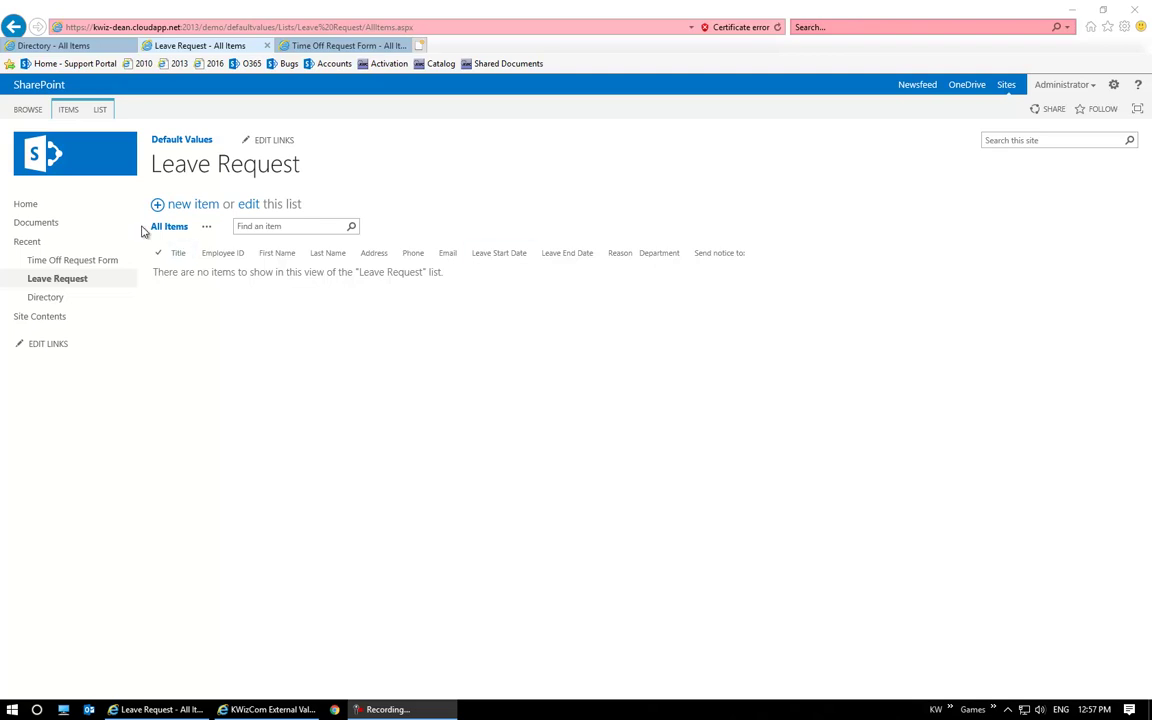
Review the employee entries in the Directory list and open a new item form in the Leave Request list
left_click(72, 46)
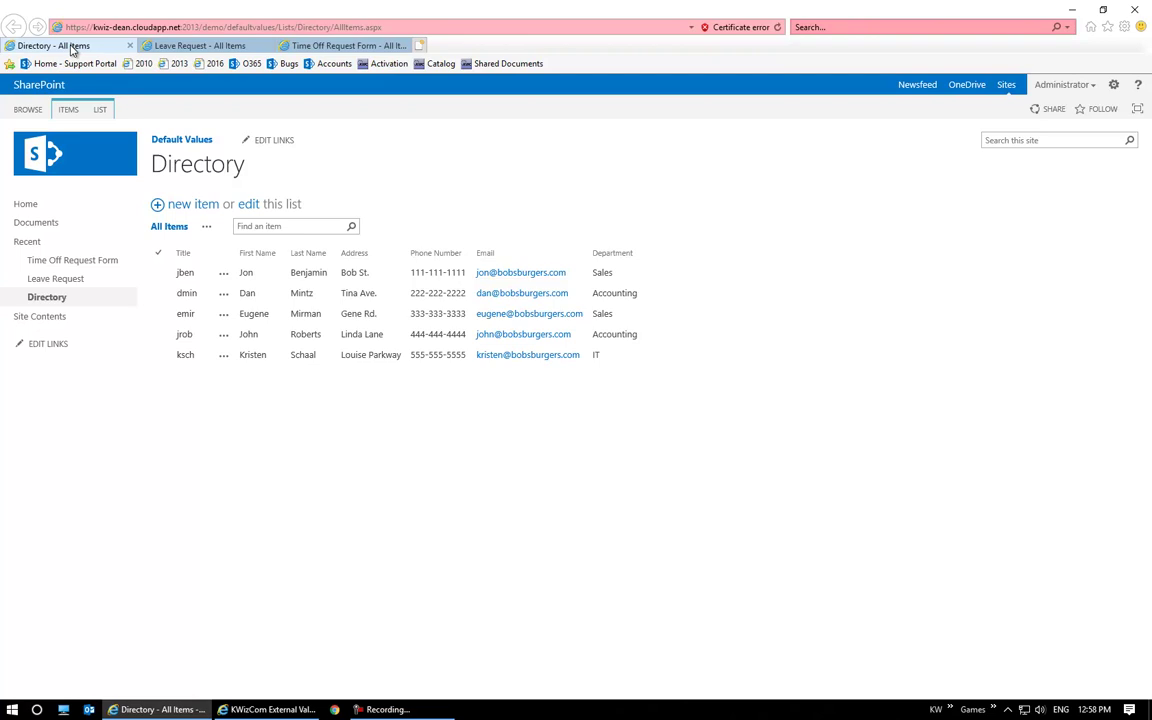
left_click(142, 46)
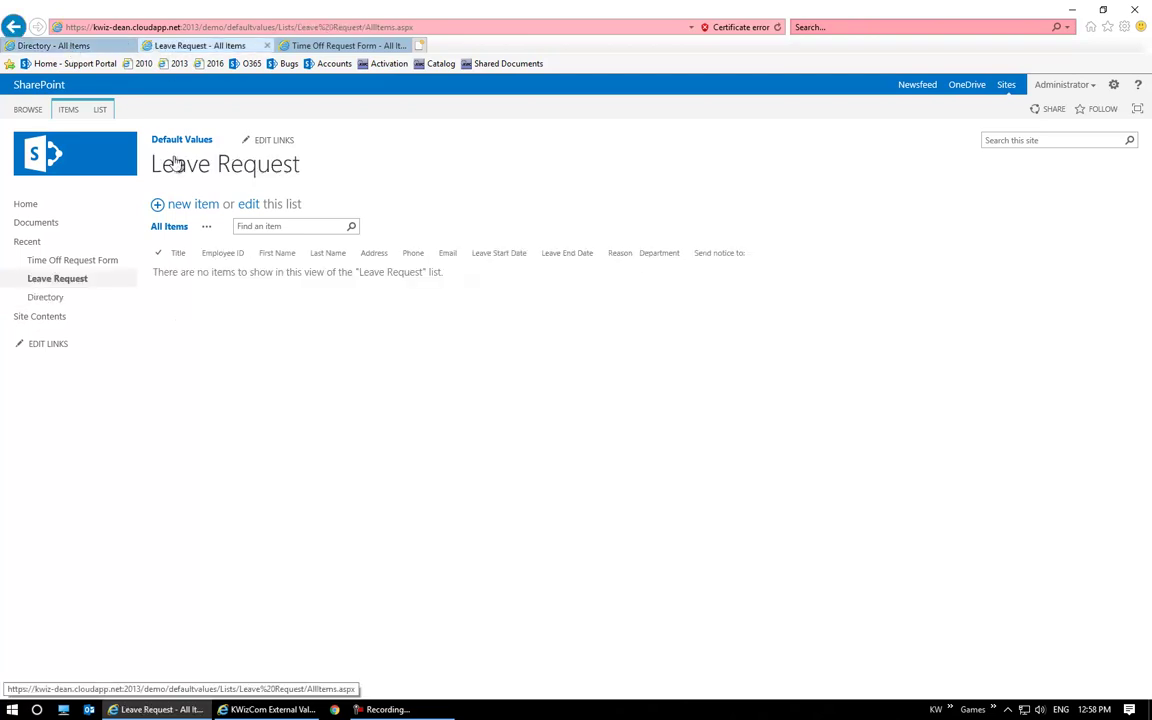
left_click(185, 205)
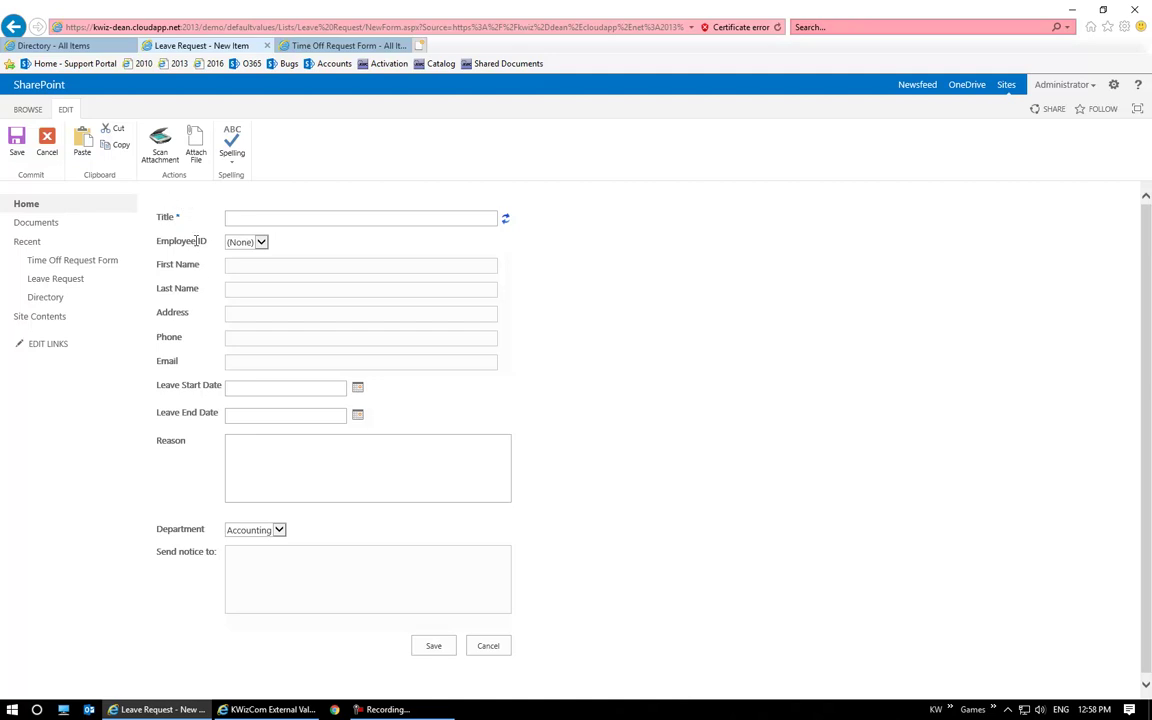
left_click(56, 45)
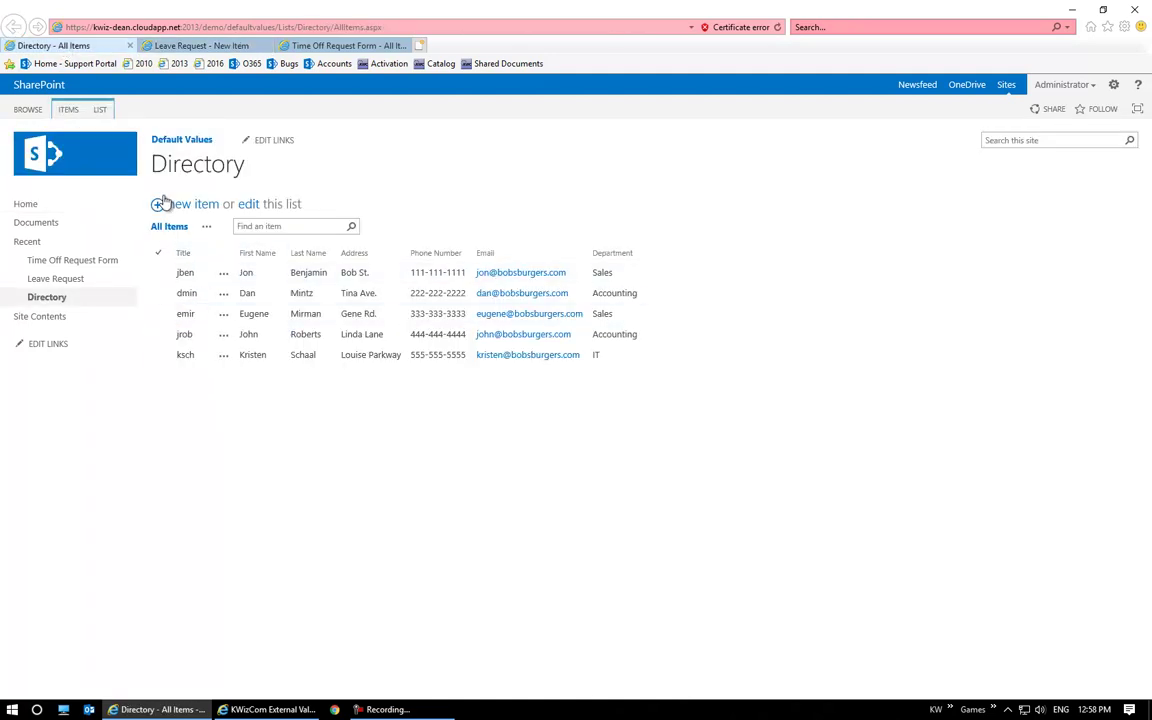
left_click(200, 45)
Set the Employee ID to jben in the new Leave Request and reload the Title value
left_click(250, 242)
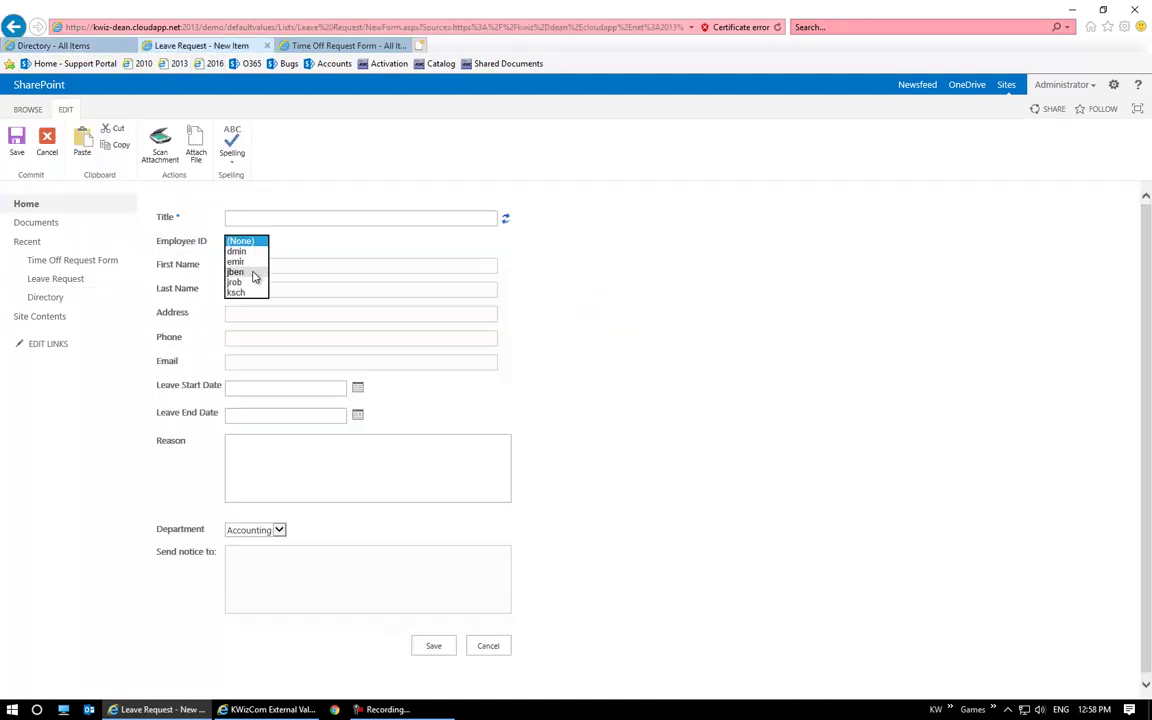
left_click(255, 275)
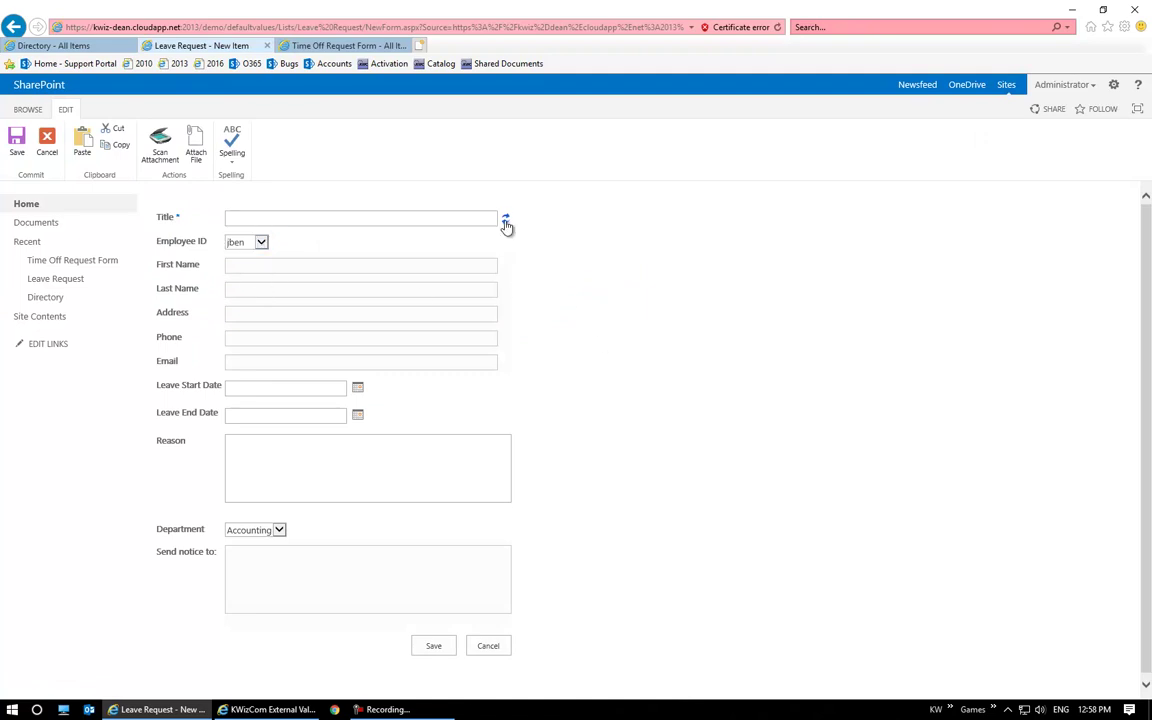
left_click(505, 219)
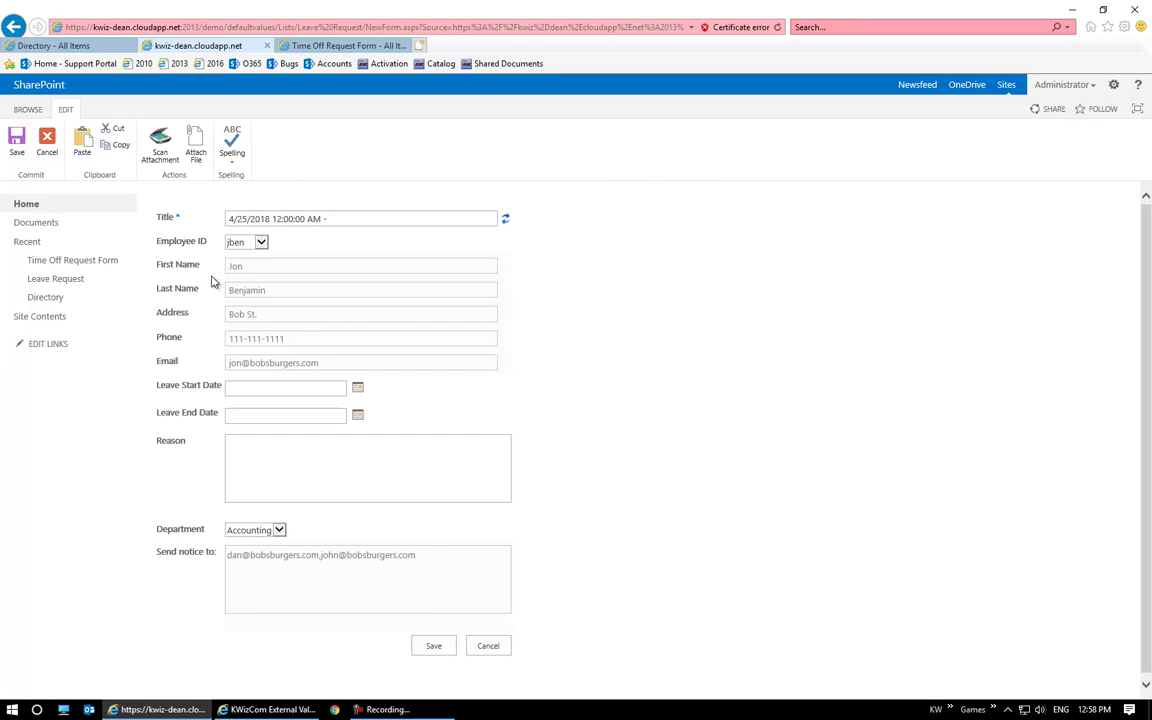
Compare the employee details filled into the Leave Request with the matching entry in the Directory list
left_click_drag(157, 261, 235, 270)
left_click(311, 272)
left_click(96, 46)
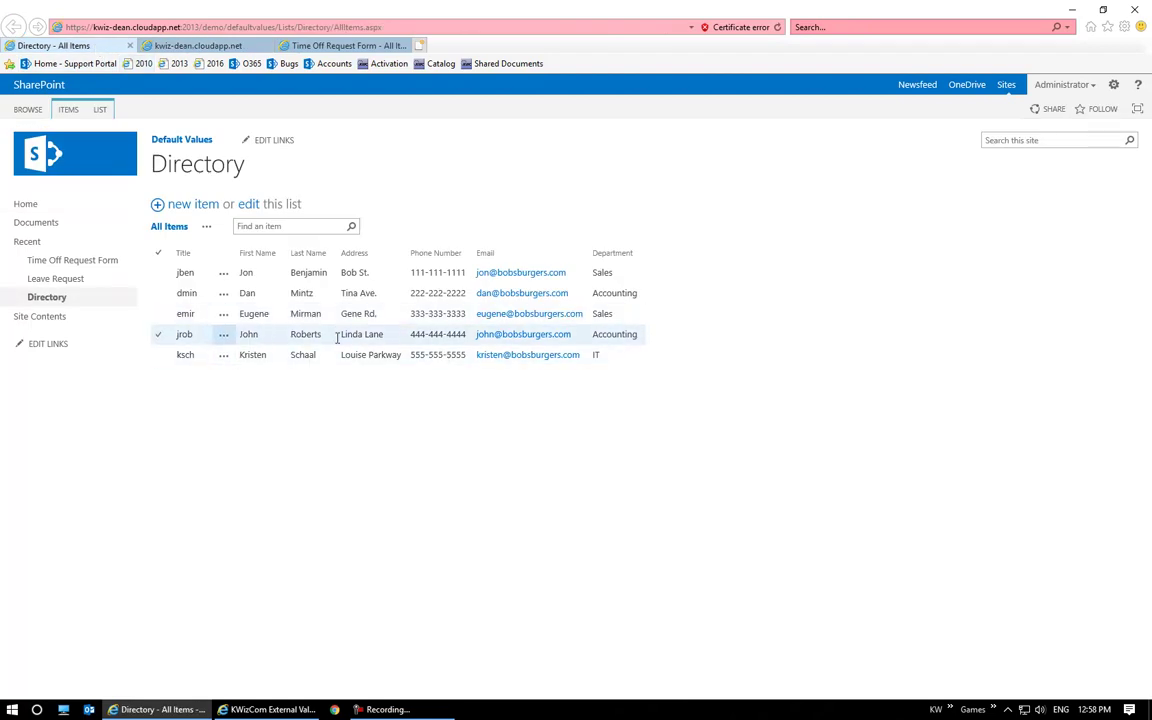
key("ctrl+Tab")
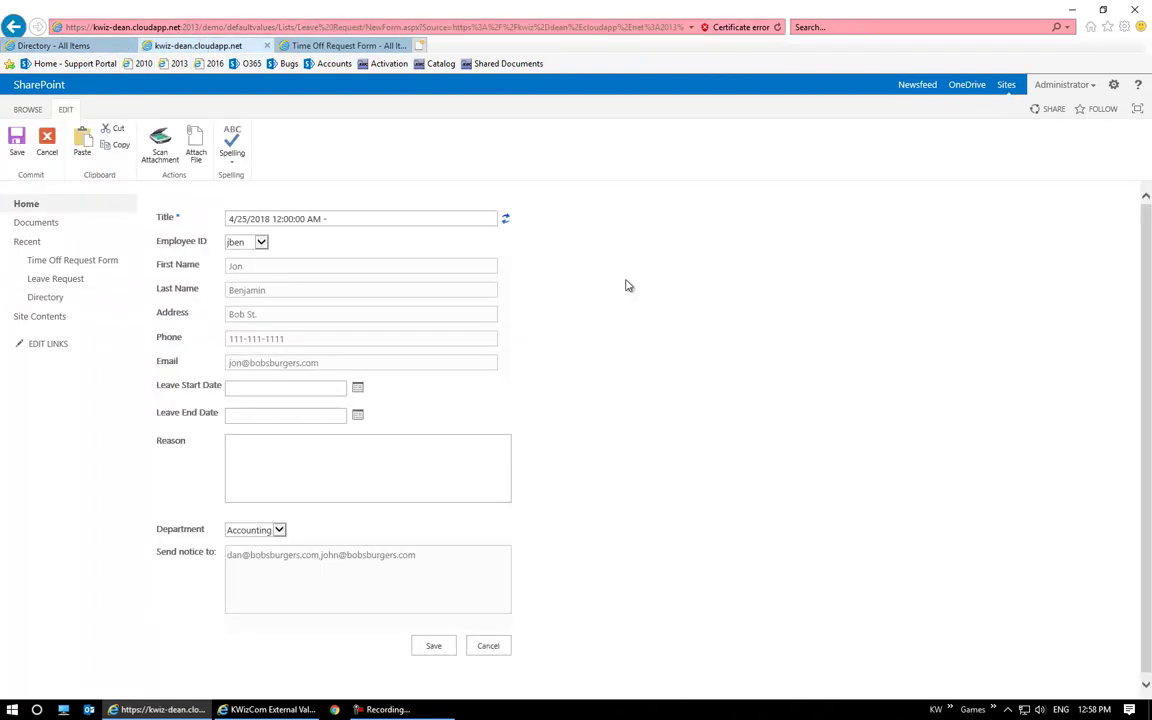
Reload the Title value of the Leave Request again and check the employee name appended to it
left_click(506, 220)
left_click_drag(384, 219, 329, 219)
left_click(640, 276)
Set the Department to IT, check the refreshed Send notice to field, and cancel the new Leave Request
left_click(275, 532)
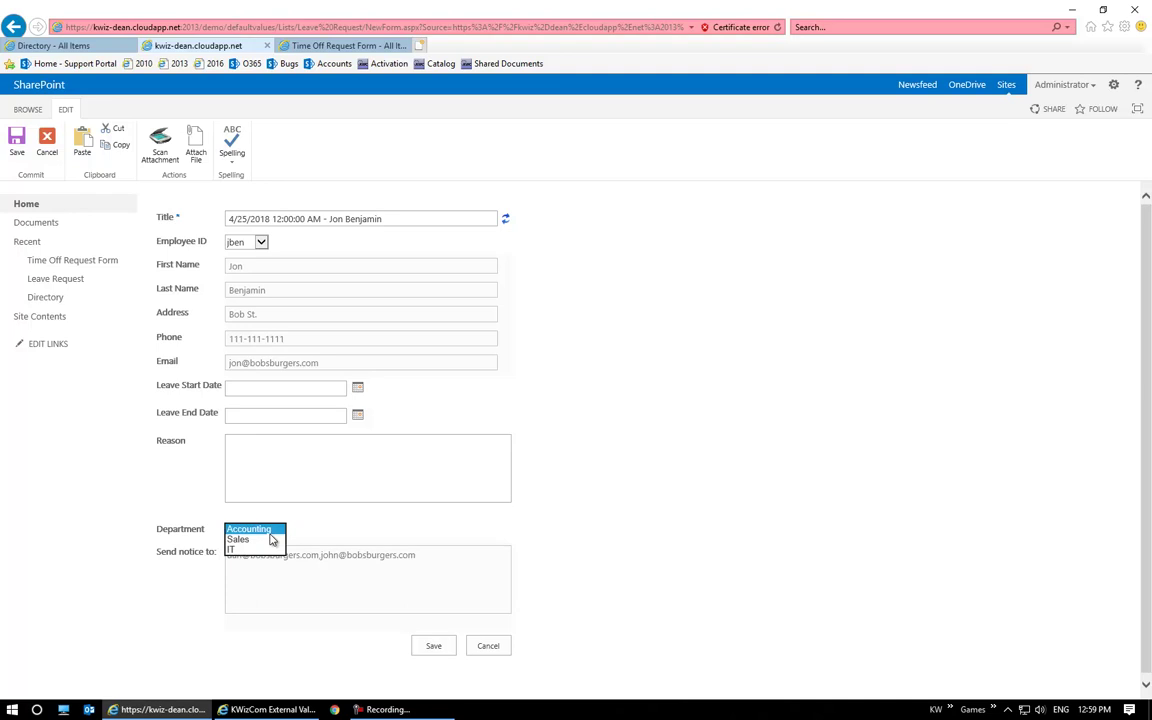
left_click(235, 549)
left_click(633, 524)
key("shift+Tab")
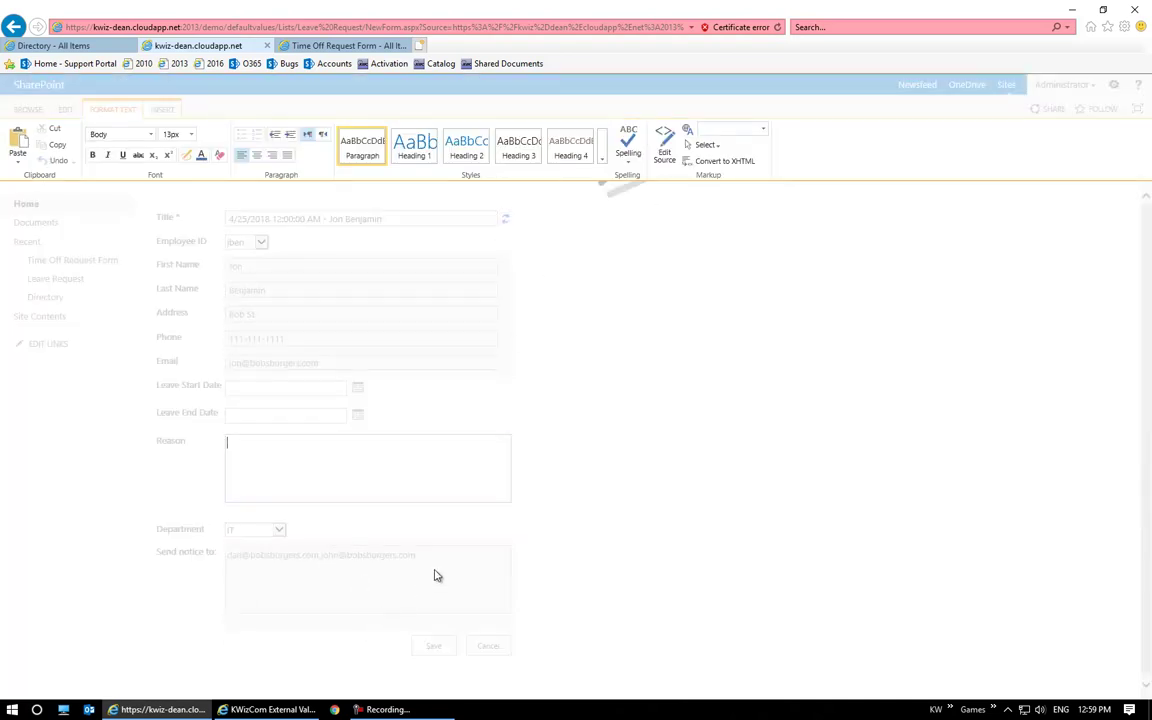
left_click(230, 562)
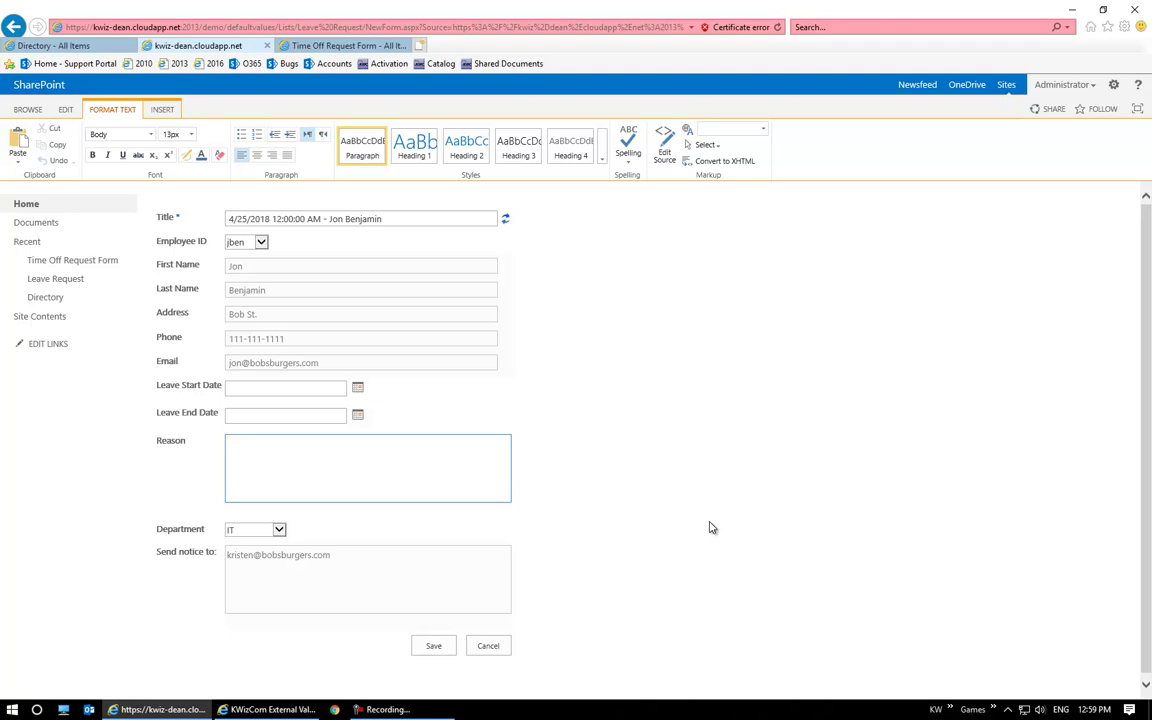
left_click(503, 645)
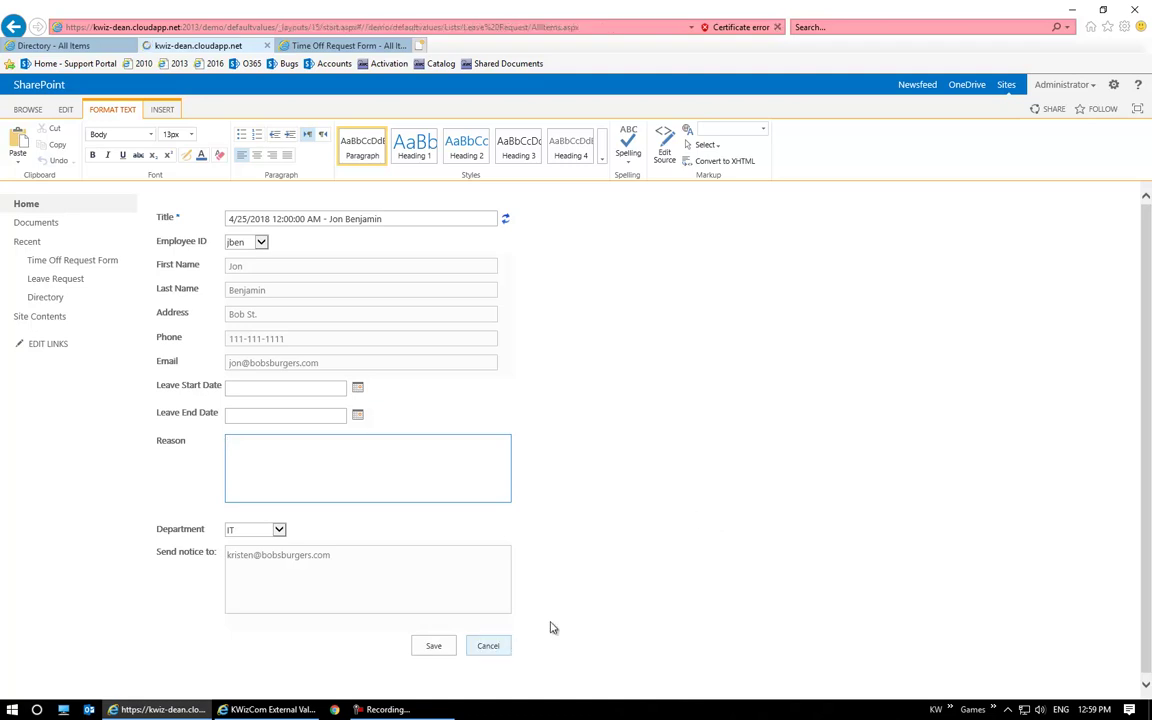
Try selecting an Employee ID in a new Time Off Request Form item, and cancel the item
left_click(349, 45)
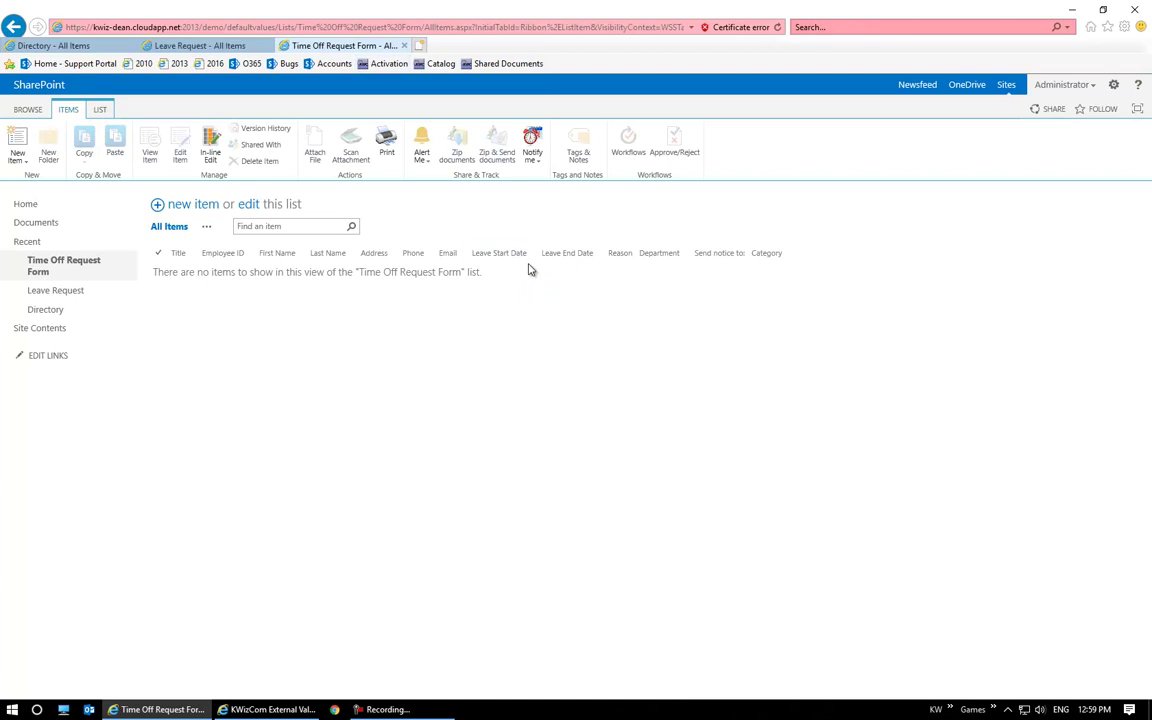
left_click(194, 206)
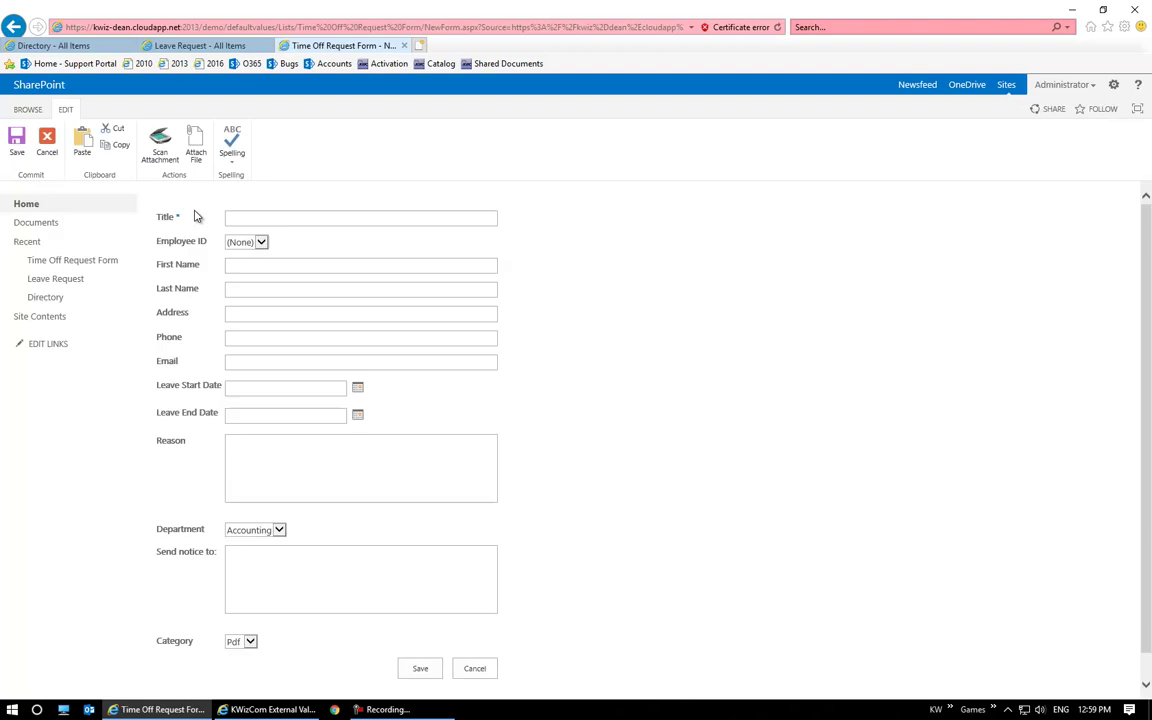
left_click(248, 242)
left_click(238, 262)
left_click(475, 670)
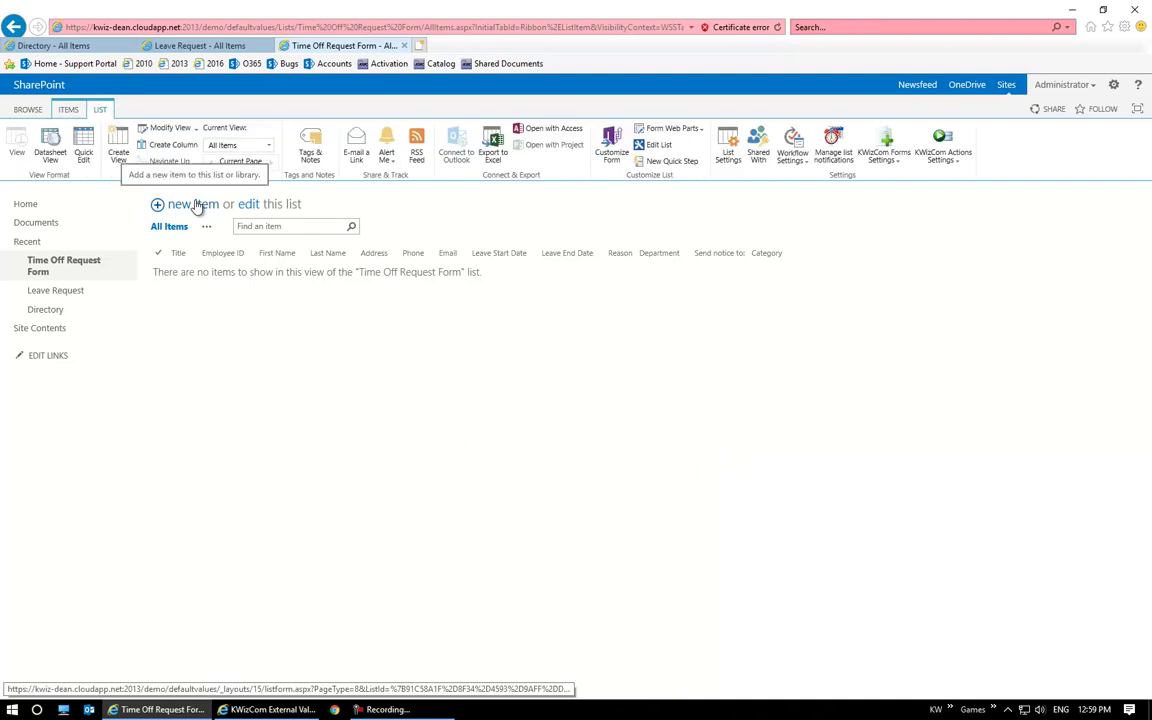
Open the Time Off Request Form's Column Dynamic Default Values settings, plus a new item of that list in a separate browser tab
left_click(878, 158)
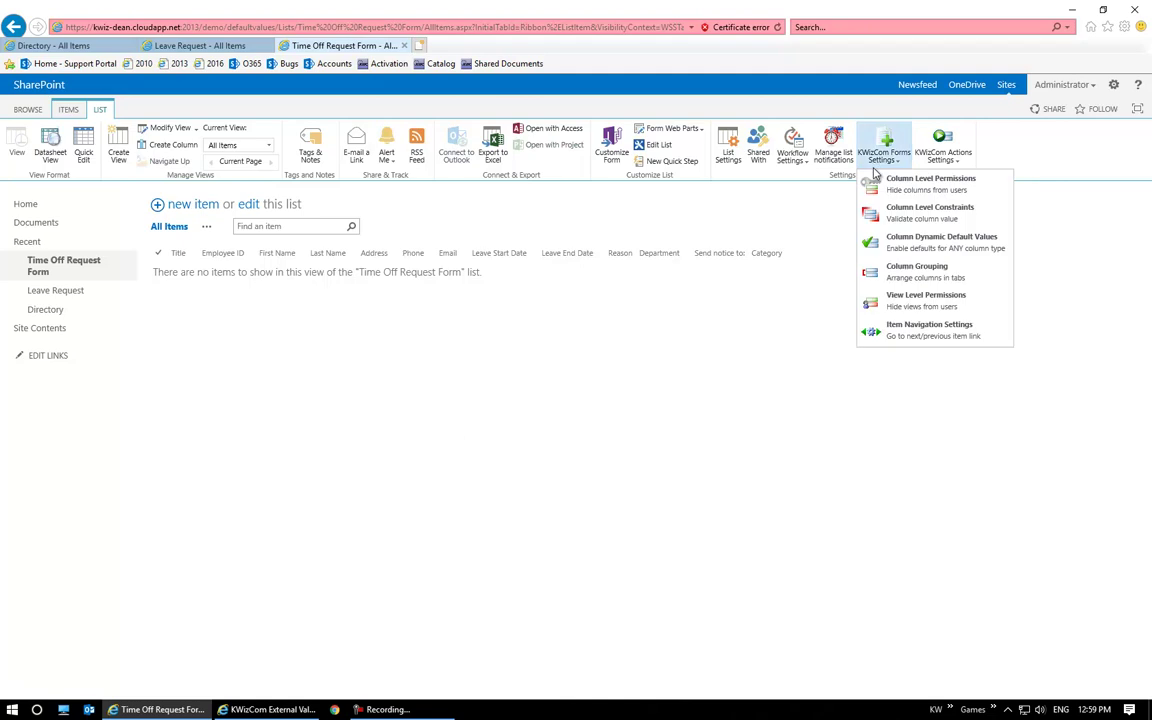
left_click(922, 248)
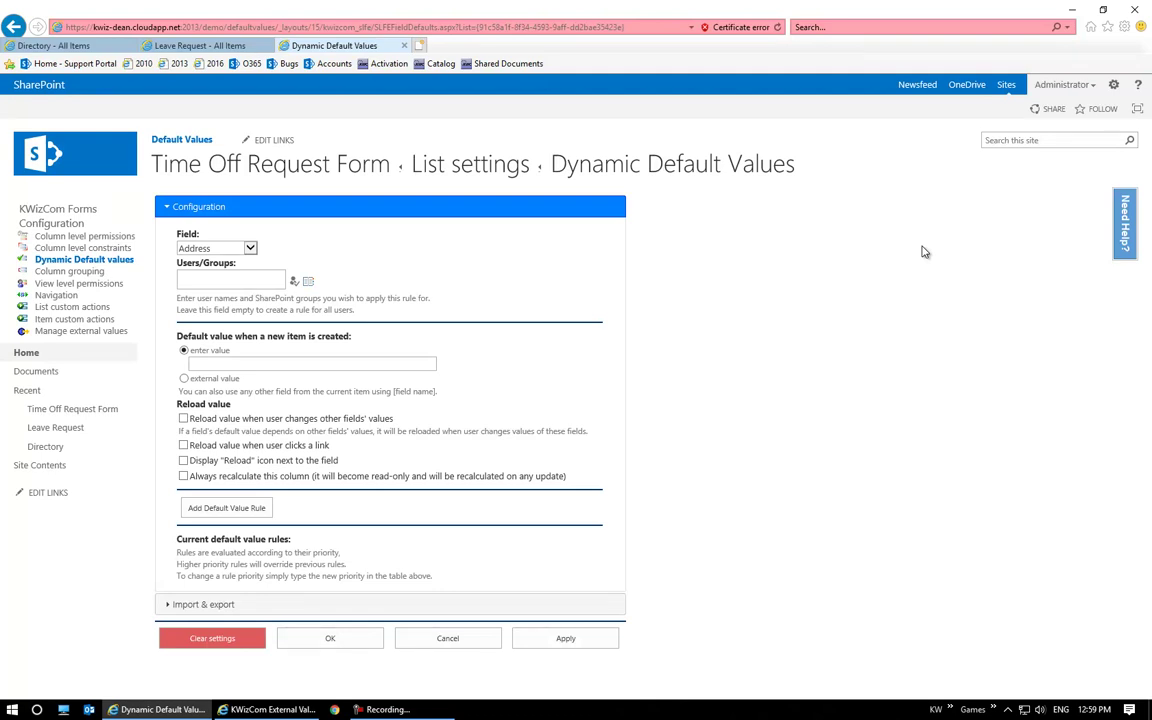
right_click(276, 158)
left_click(355, 181)
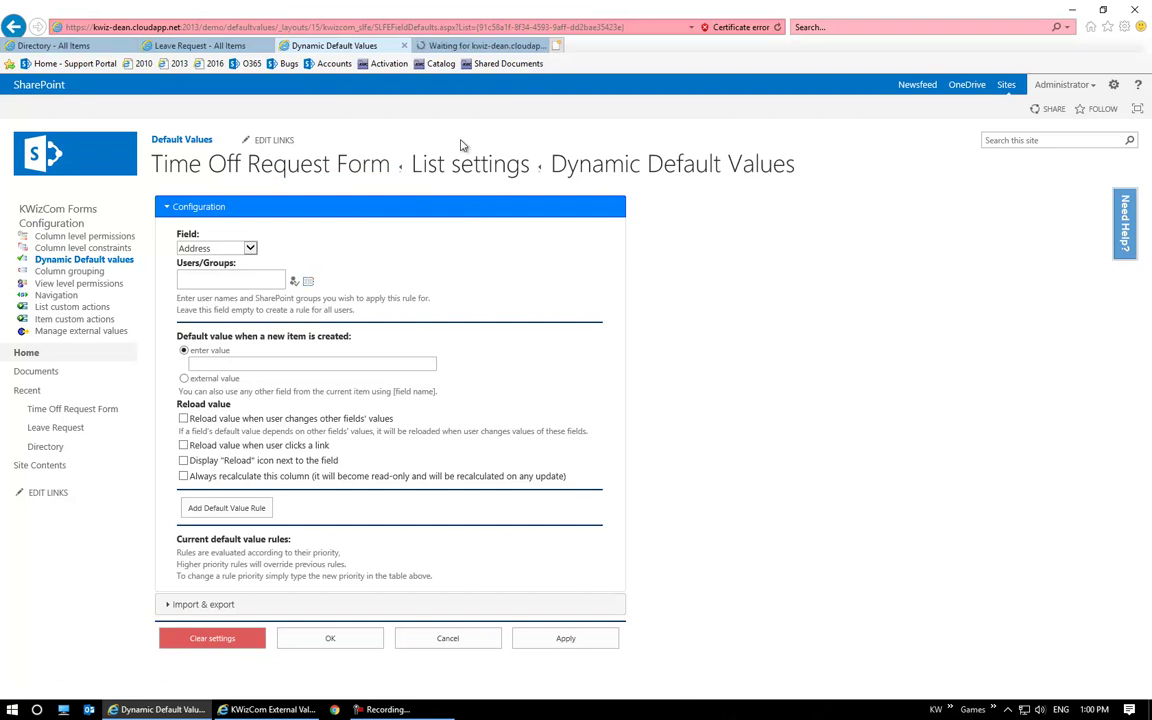
left_click(463, 47)
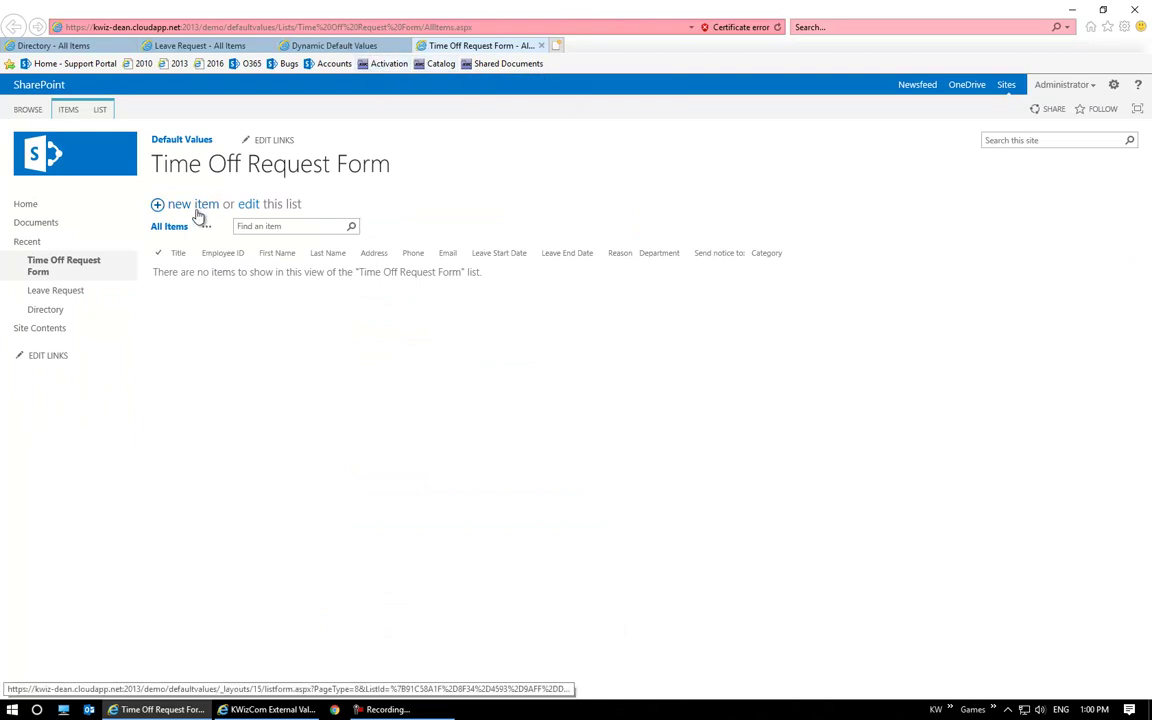
left_click(184, 205)
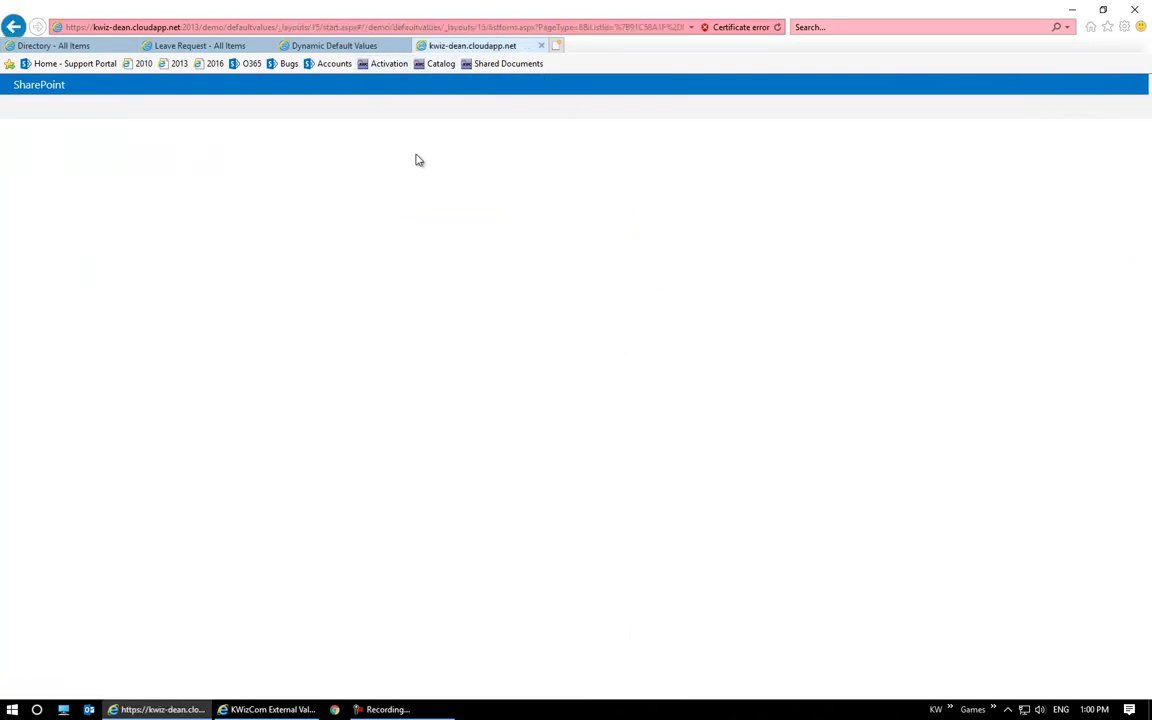
Select Title as the field for the default value rule, checking it against the new Time Off Request Form item
left_click(375, 48)
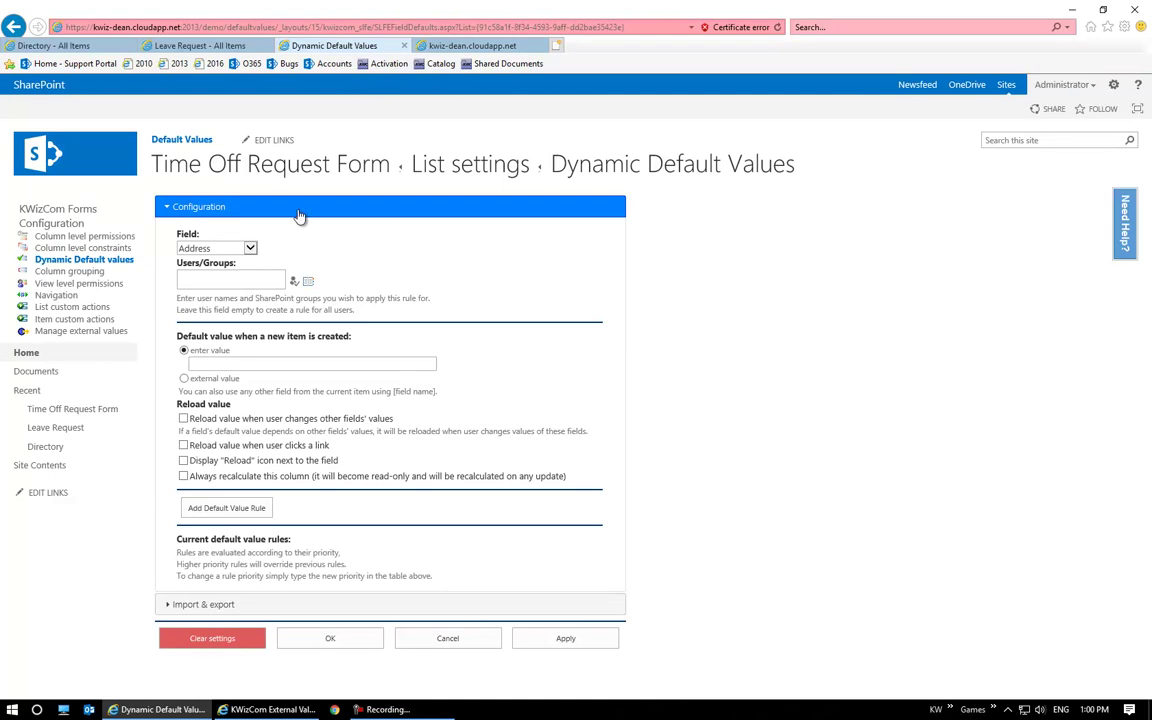
left_click(212, 247)
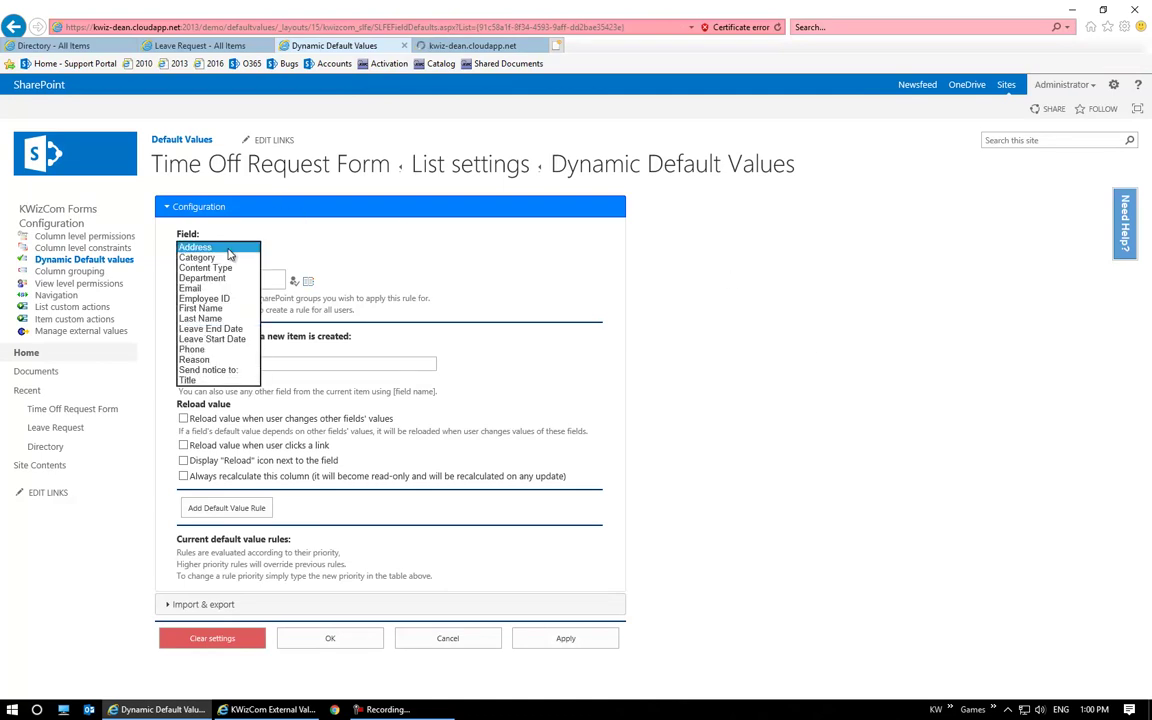
left_click(203, 381)
left_click(480, 46)
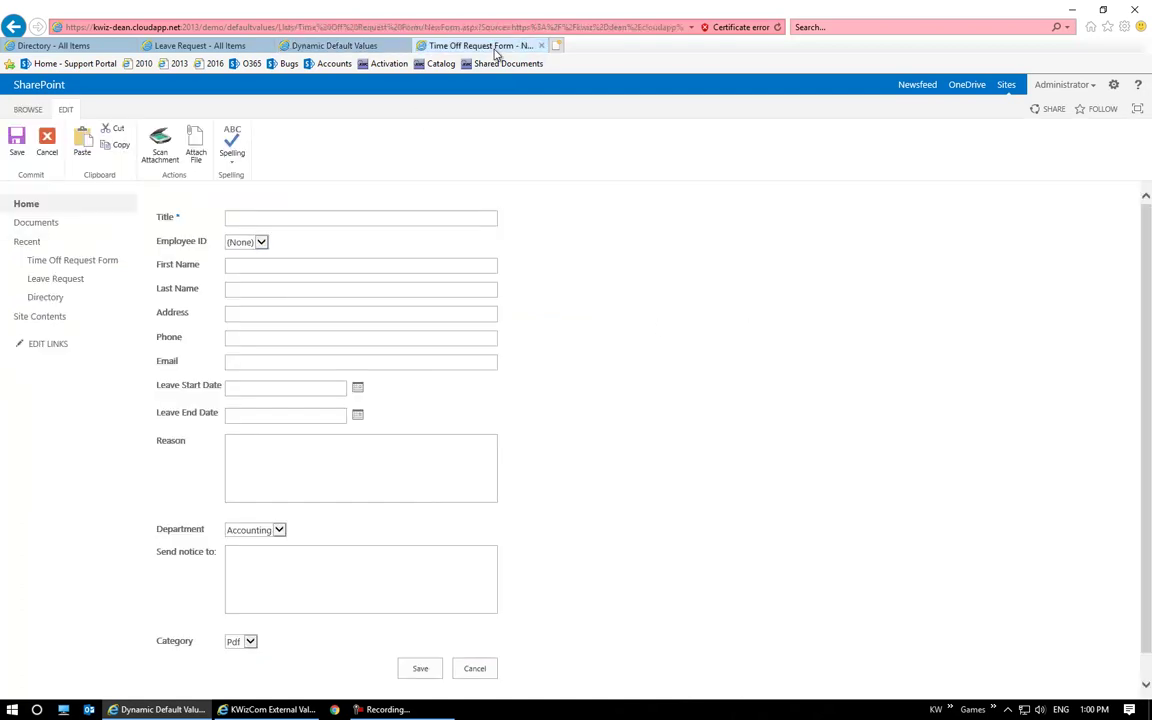
key("ctrl+shift+Tab")
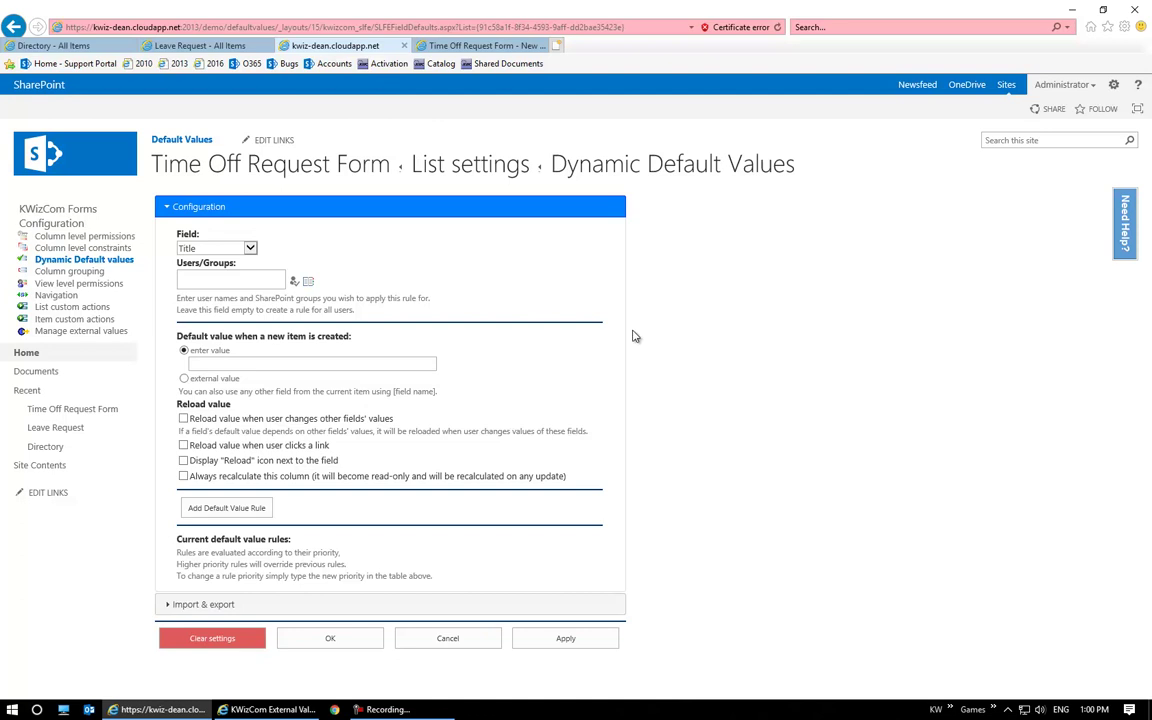
Open a new Leave Request item for comparison and return to the Dynamic Default Values settings
left_click(205, 45)
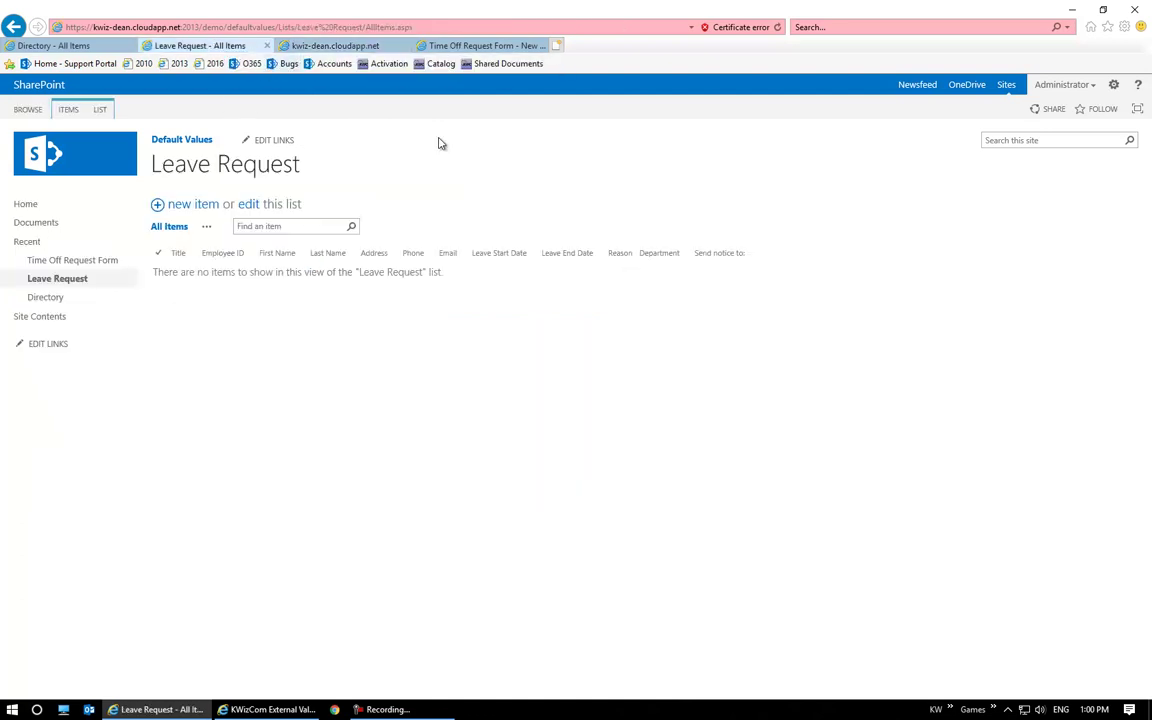
left_click(158, 204)
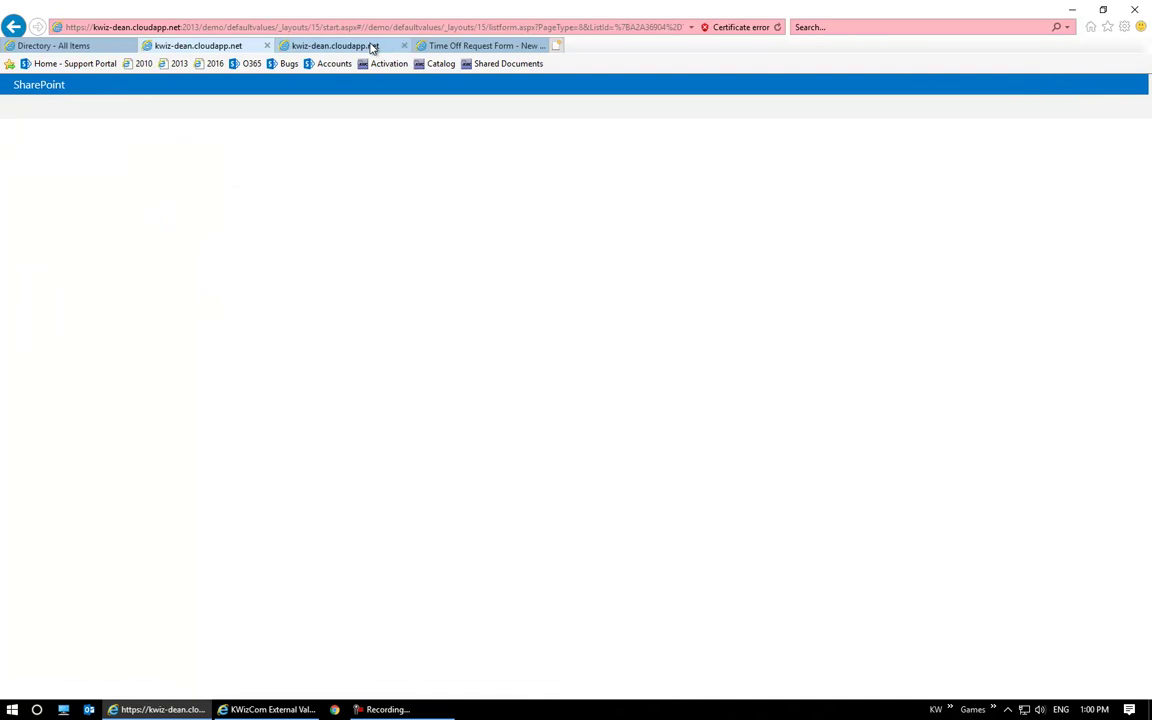
left_click(372, 47)
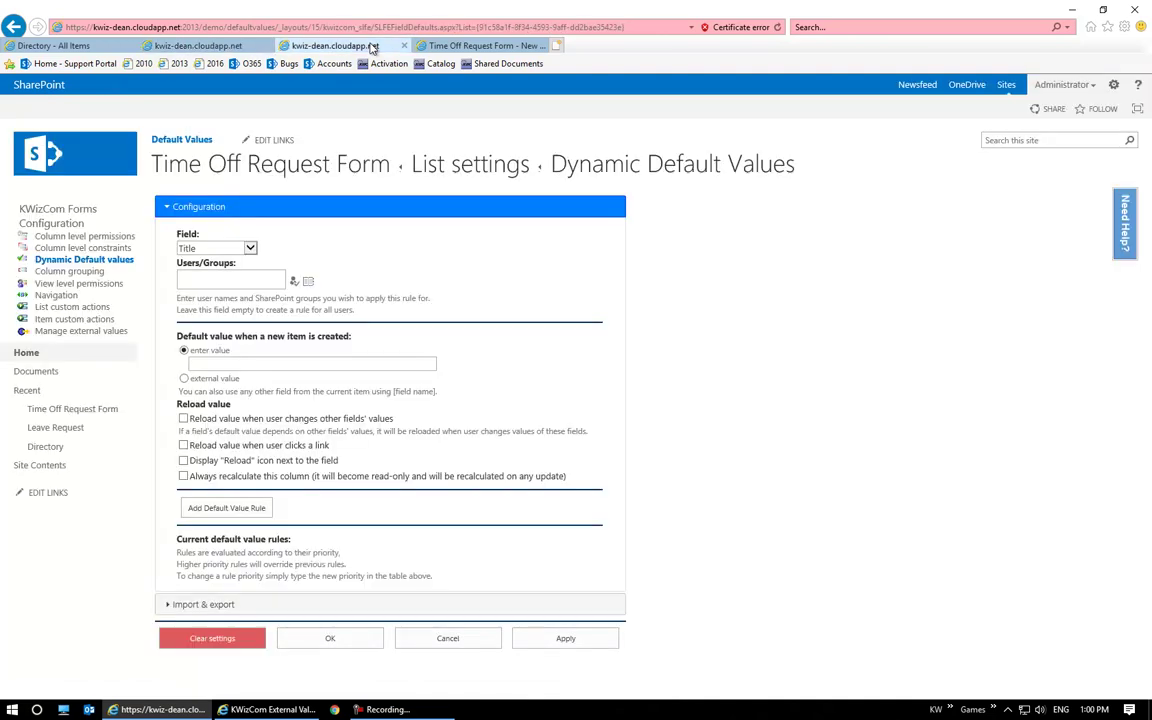
Set the Title default value to [Today] and have it reload when the user changes other fields' values
left_click(209, 362)
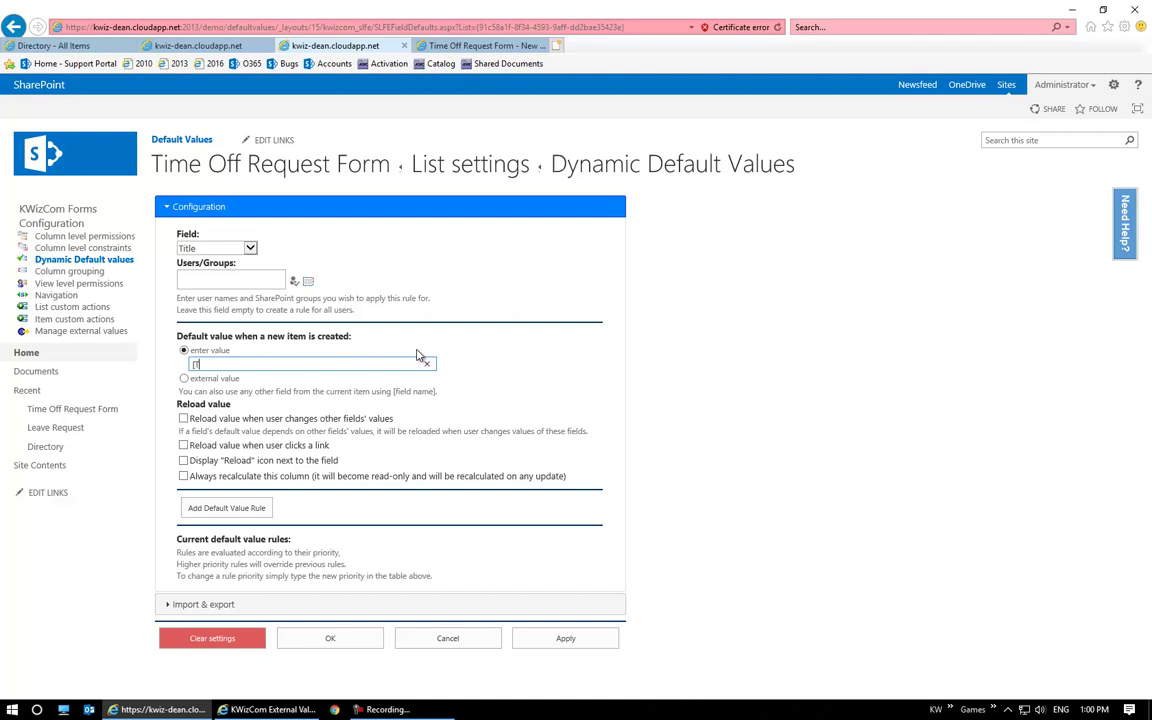
type("[Today")
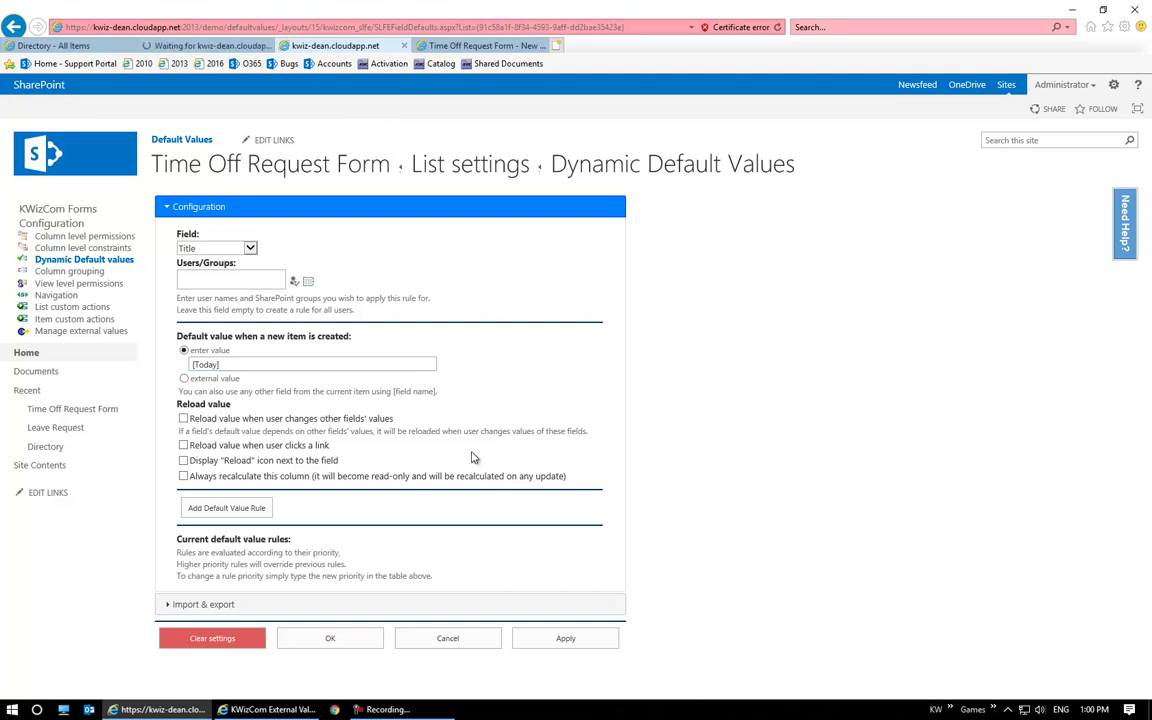
left_click(183, 418)
left_click_drag(242, 419, 338, 421)
left_click(836, 417)
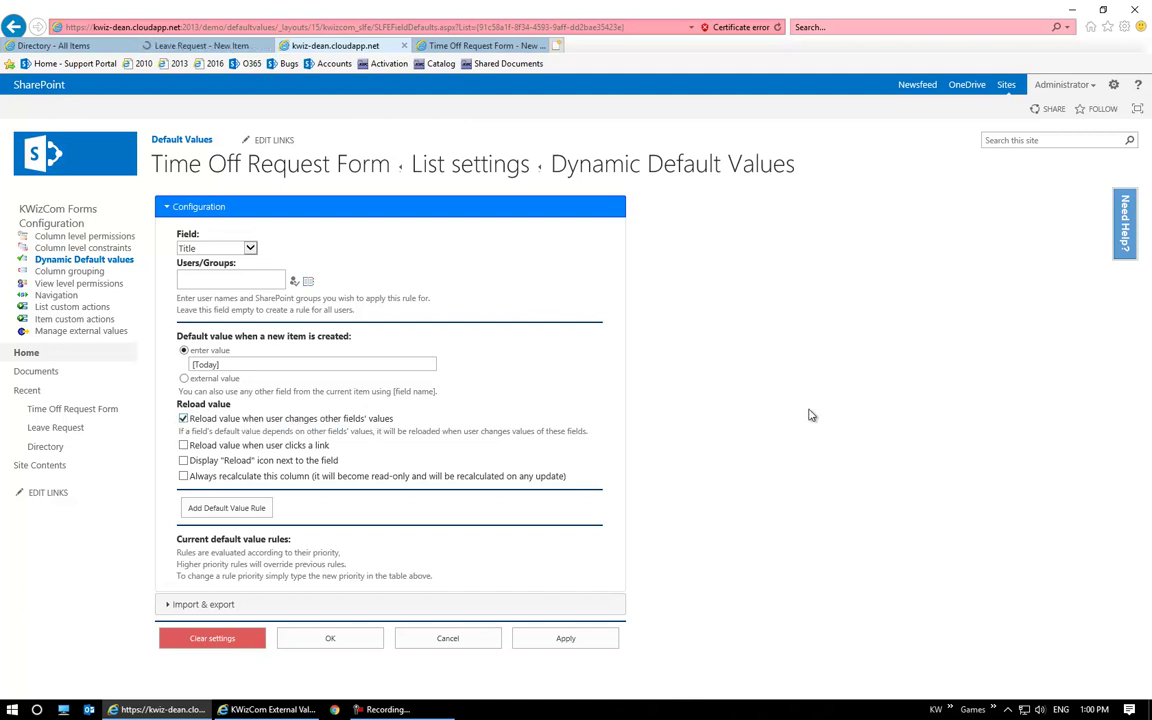
Enable the "Reload" icon and "Always recalculate this column" for Title, add the default value rule, and save the settings
left_click(183, 461)
left_click_drag(338, 461, 215, 469)
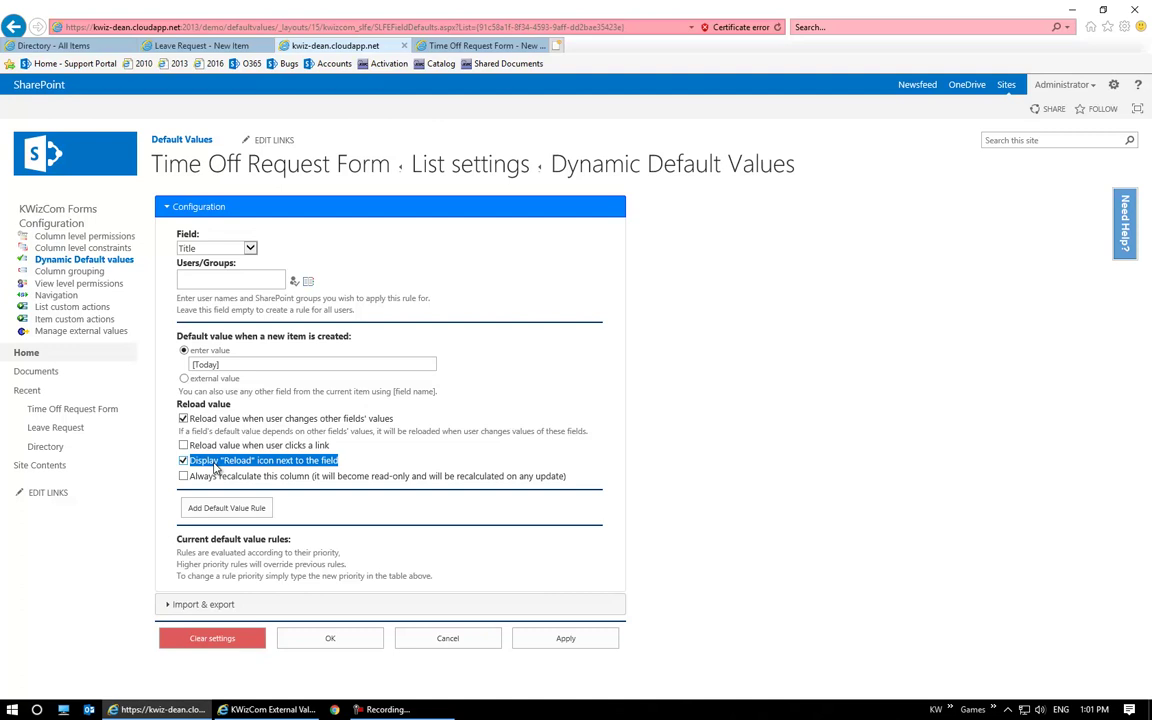
left_click(184, 477)
left_click(746, 458)
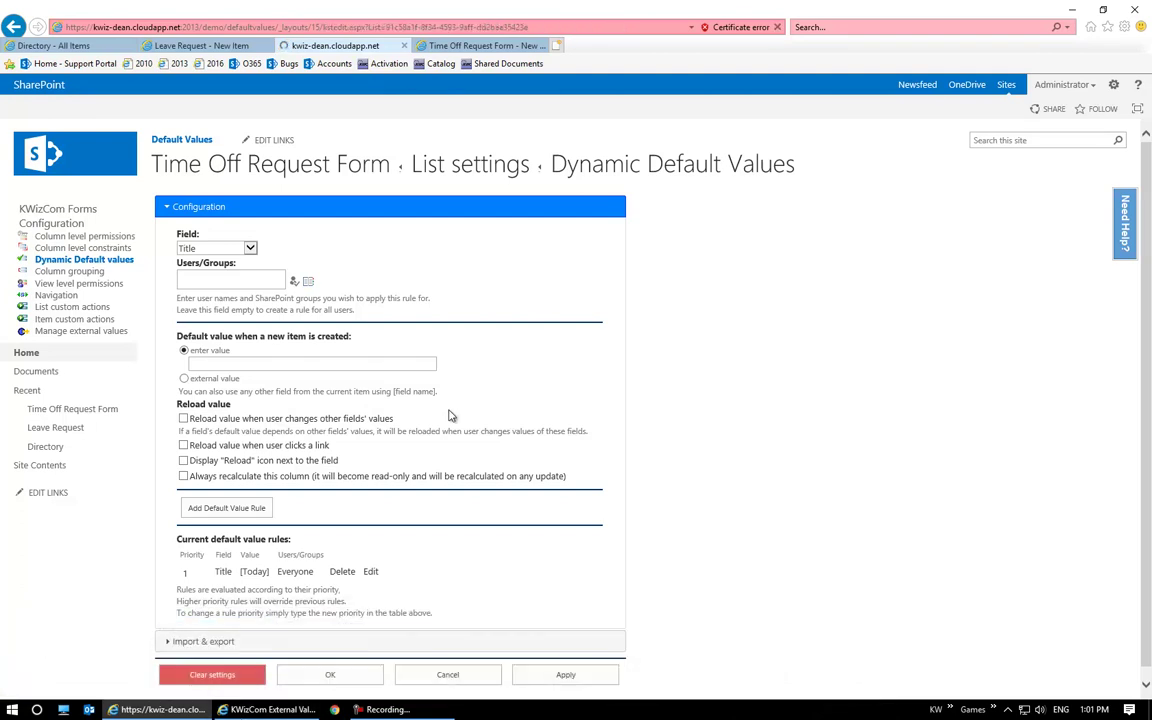
Refresh the new Time Off Request Form item to check the Title field's rule
left_click(483, 45)
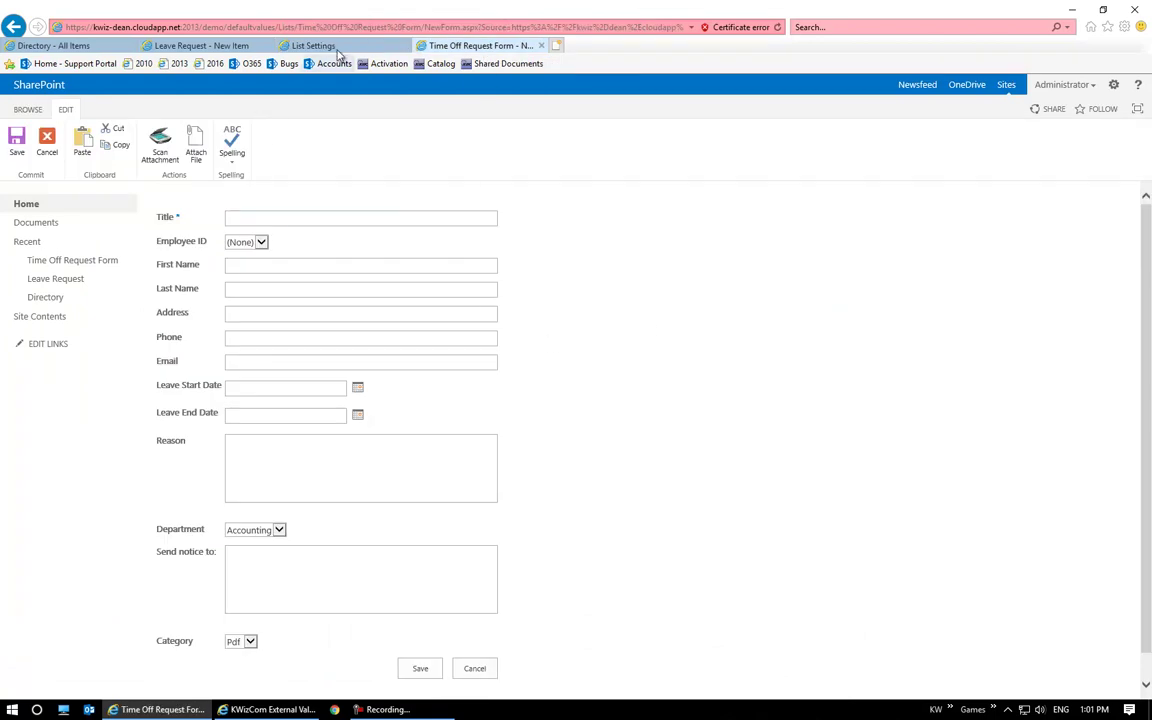
left_click(777, 28)
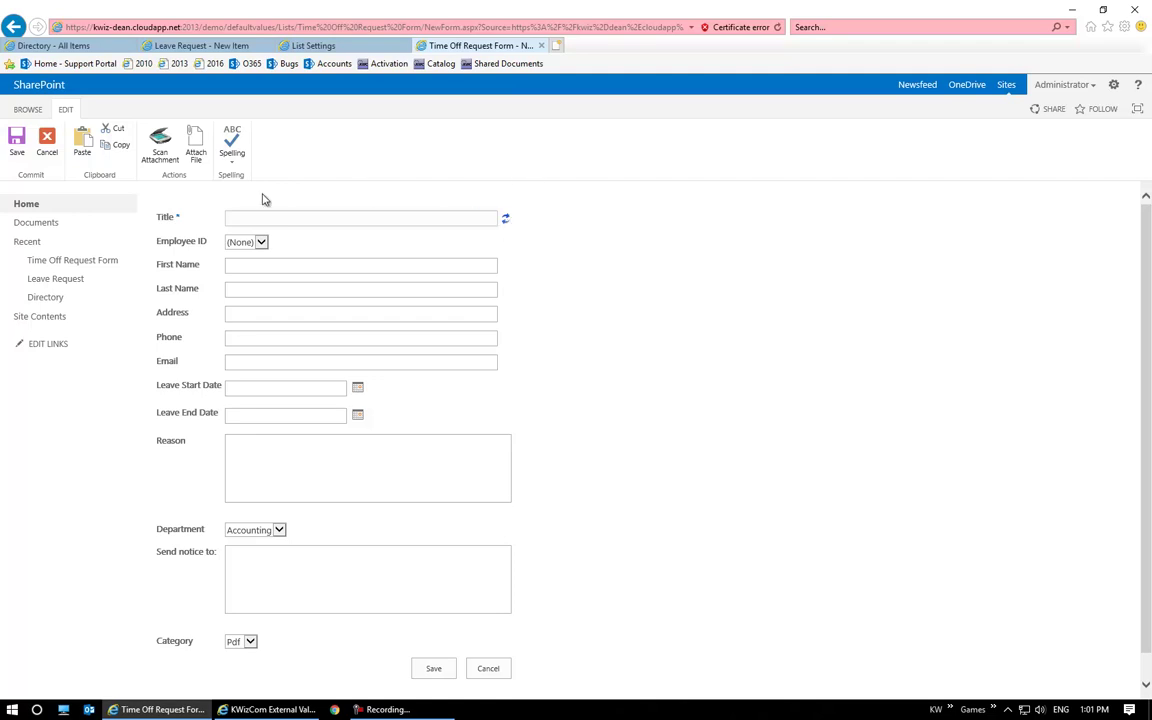
Reload the Title value on the new item, and return to the Time Off Request Form's Dynamic Default Values settings
left_click(505, 218)
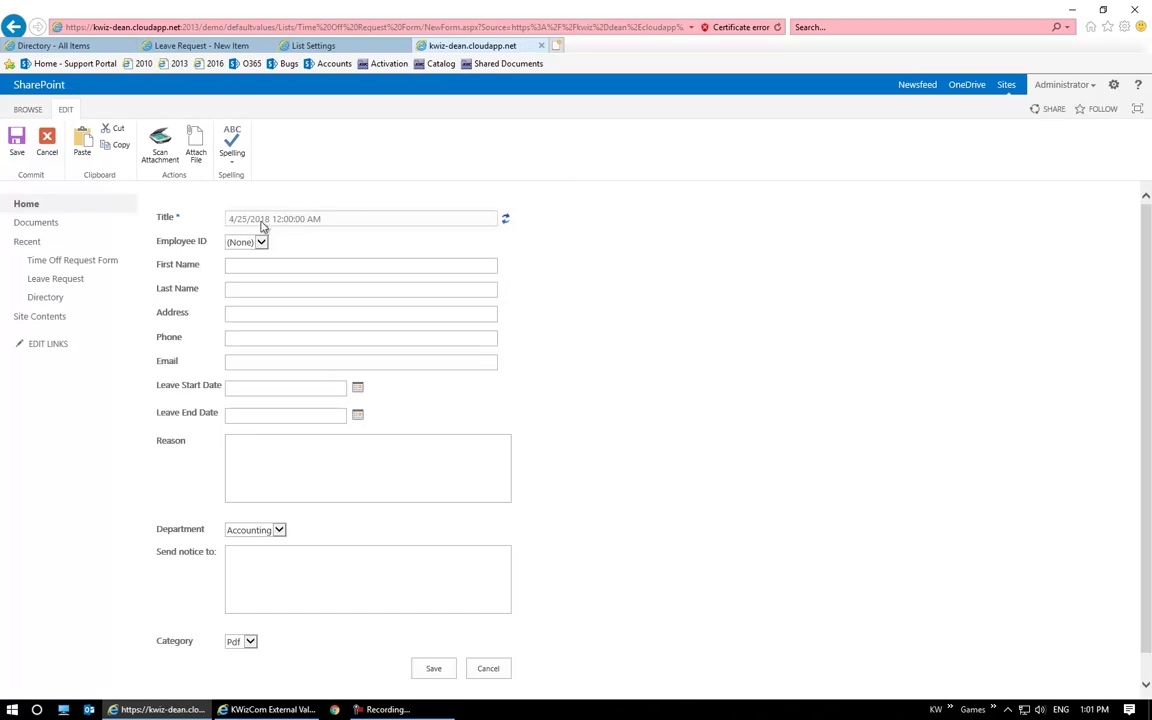
left_click(310, 46)
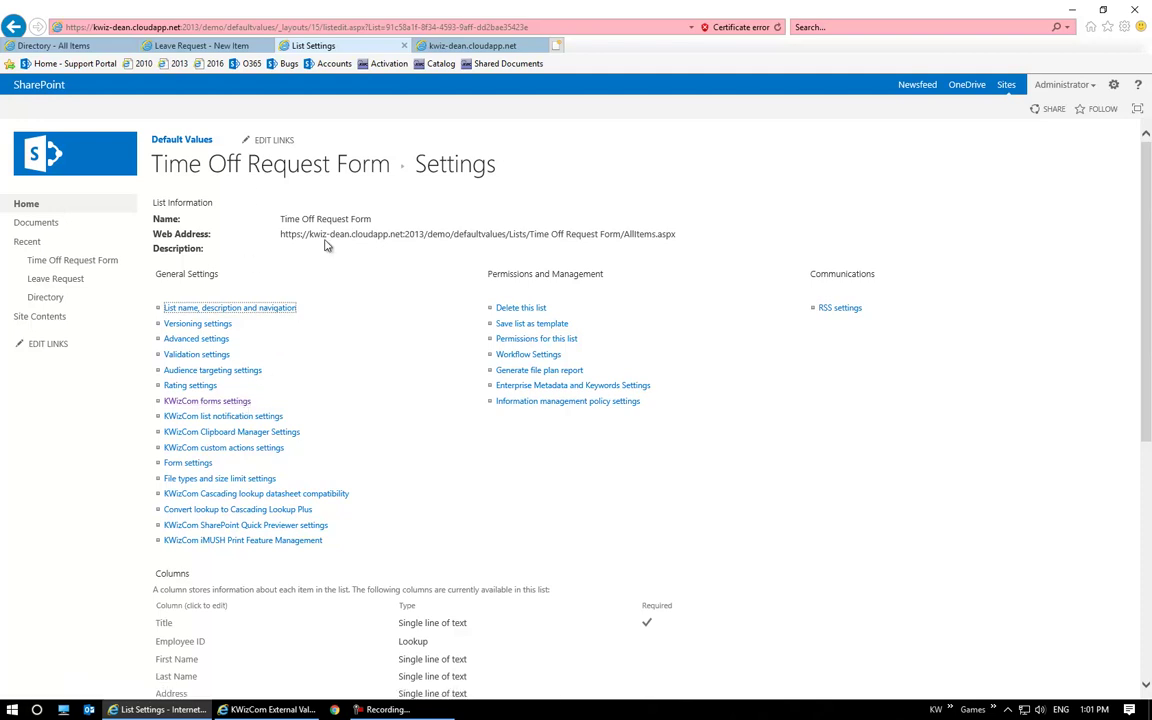
left_click(233, 403)
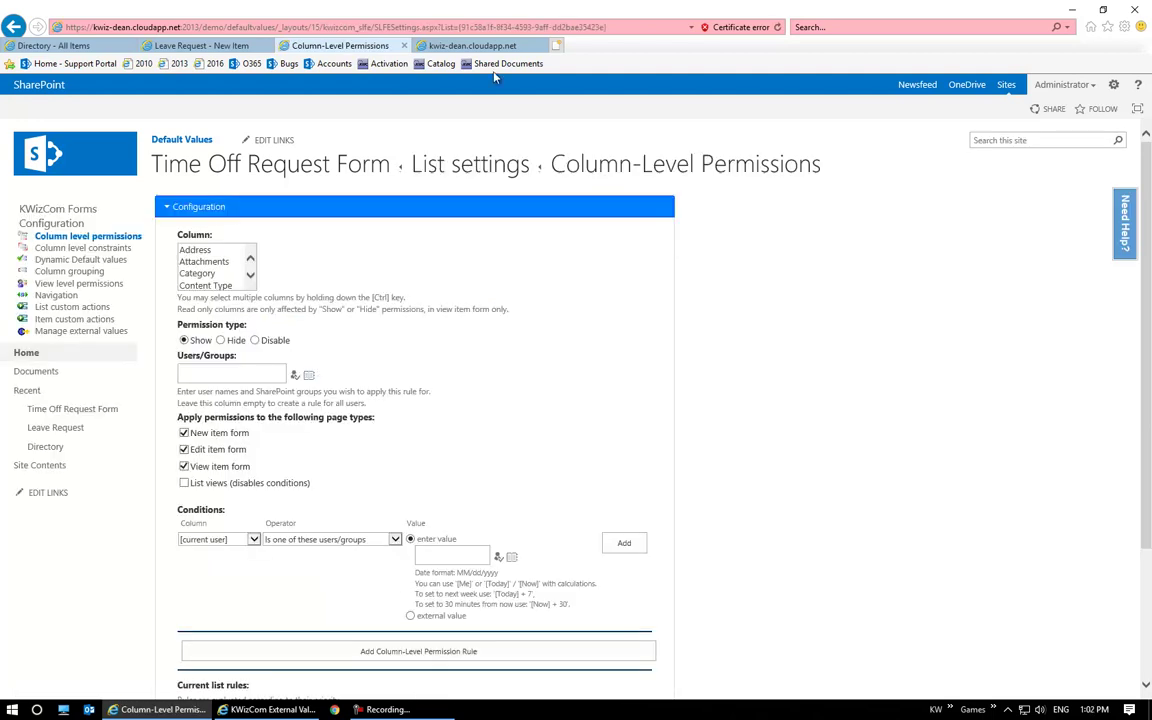
scroll(324, 424, "down", 1)
scroll(340, 428, "up", 1)
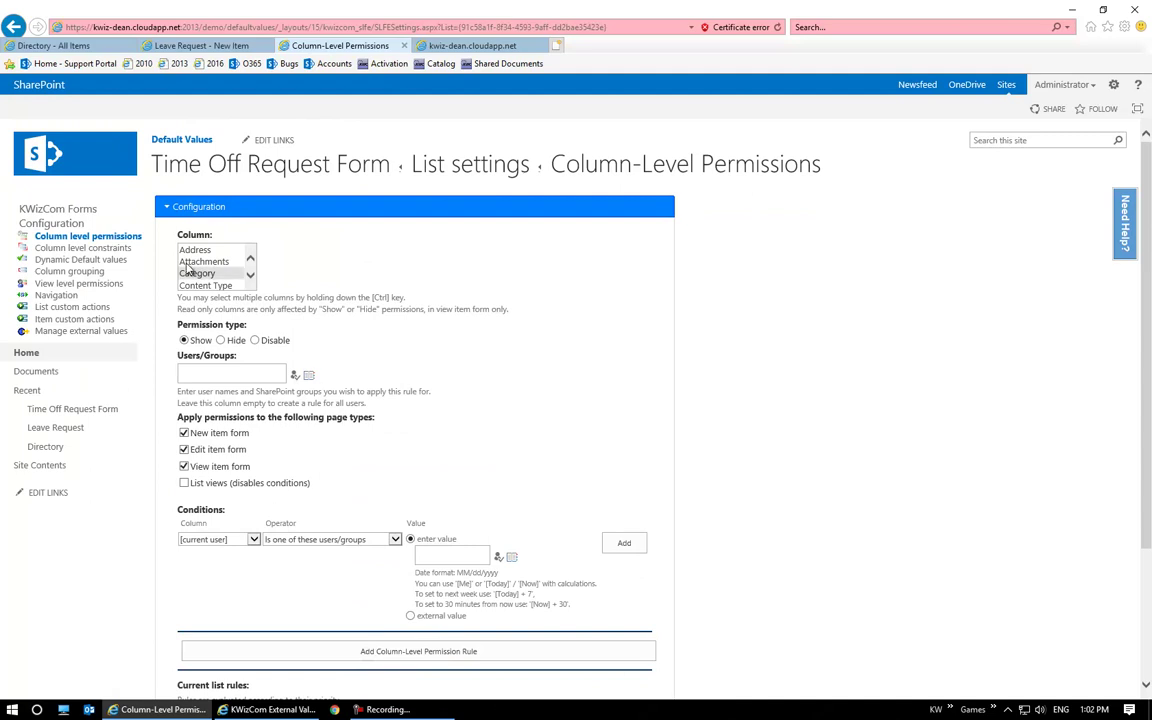
left_click(109, 261)
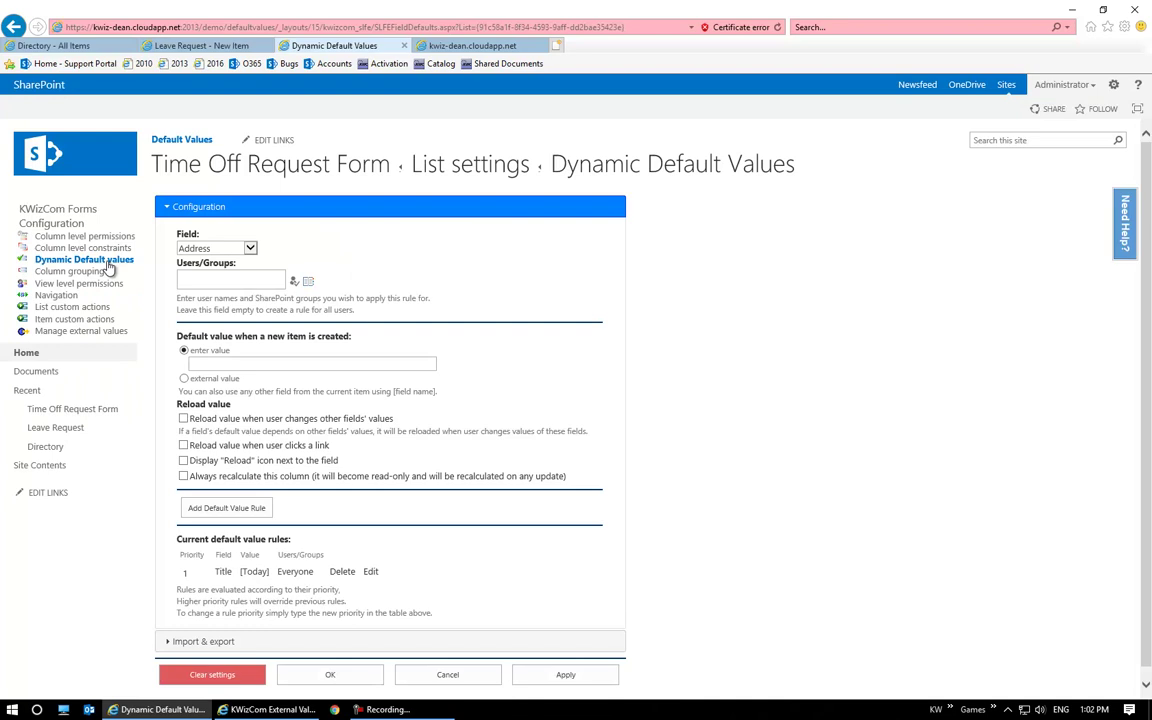
Edit the Title rule so its default value is [Today] - [First Name] [Last Name], and update the rule
left_click(370, 571)
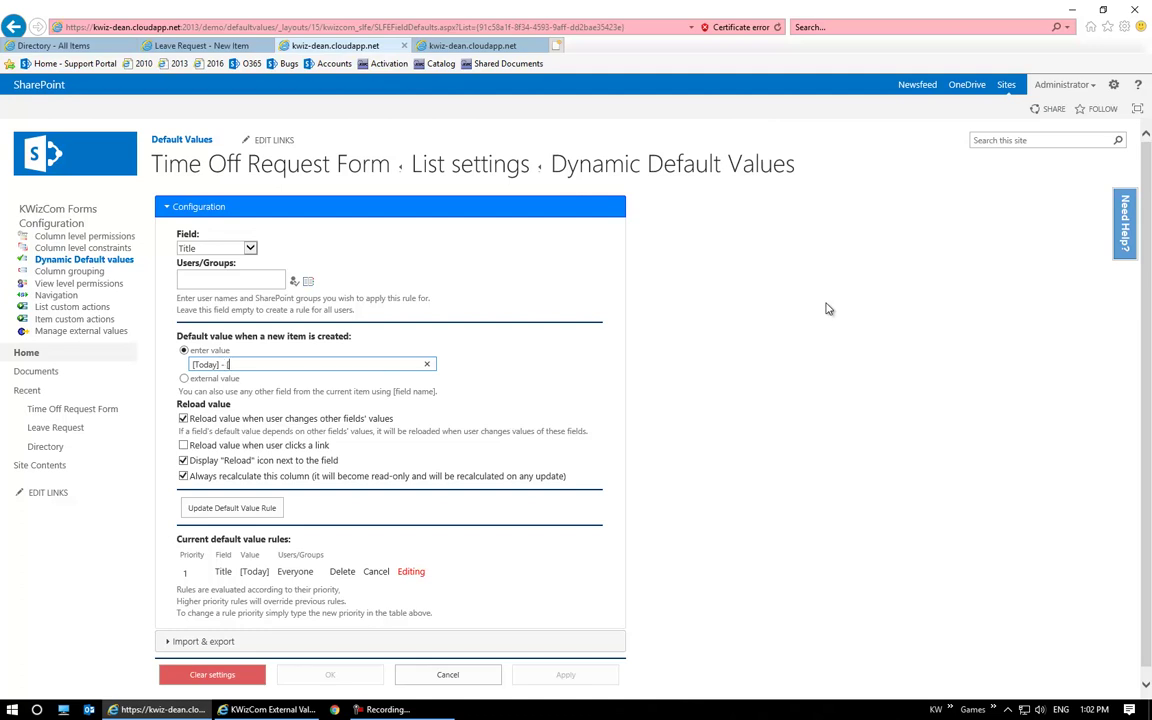
type("me")
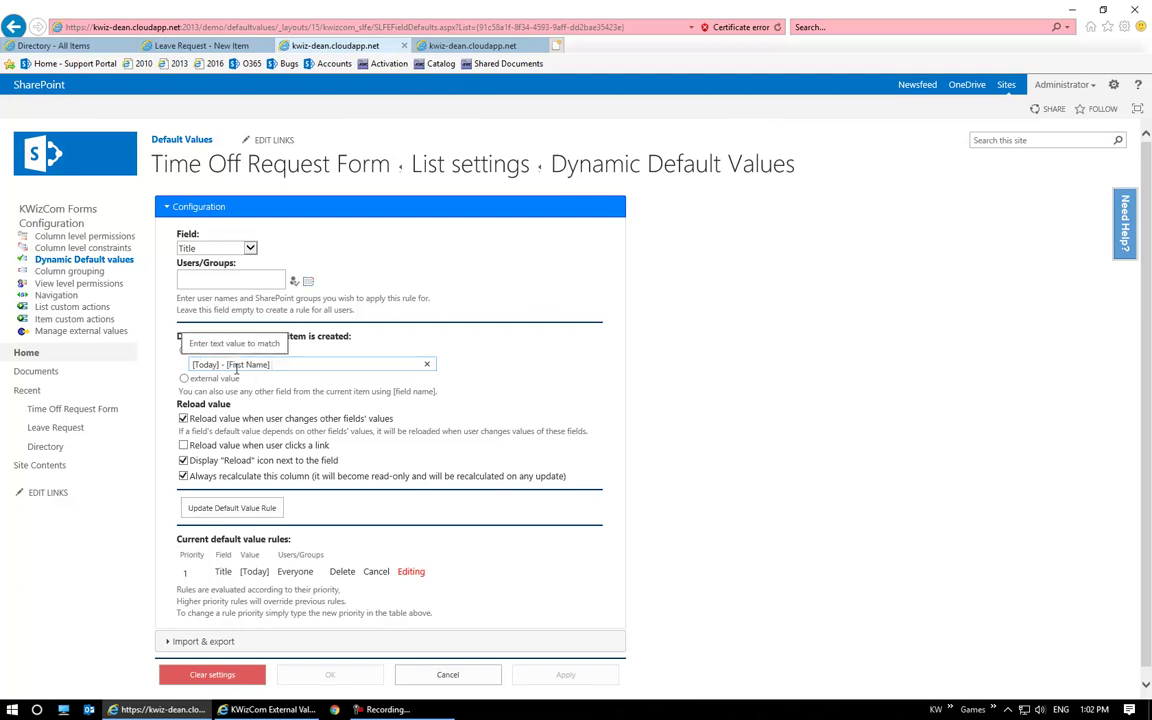
type("] [Last Name]")
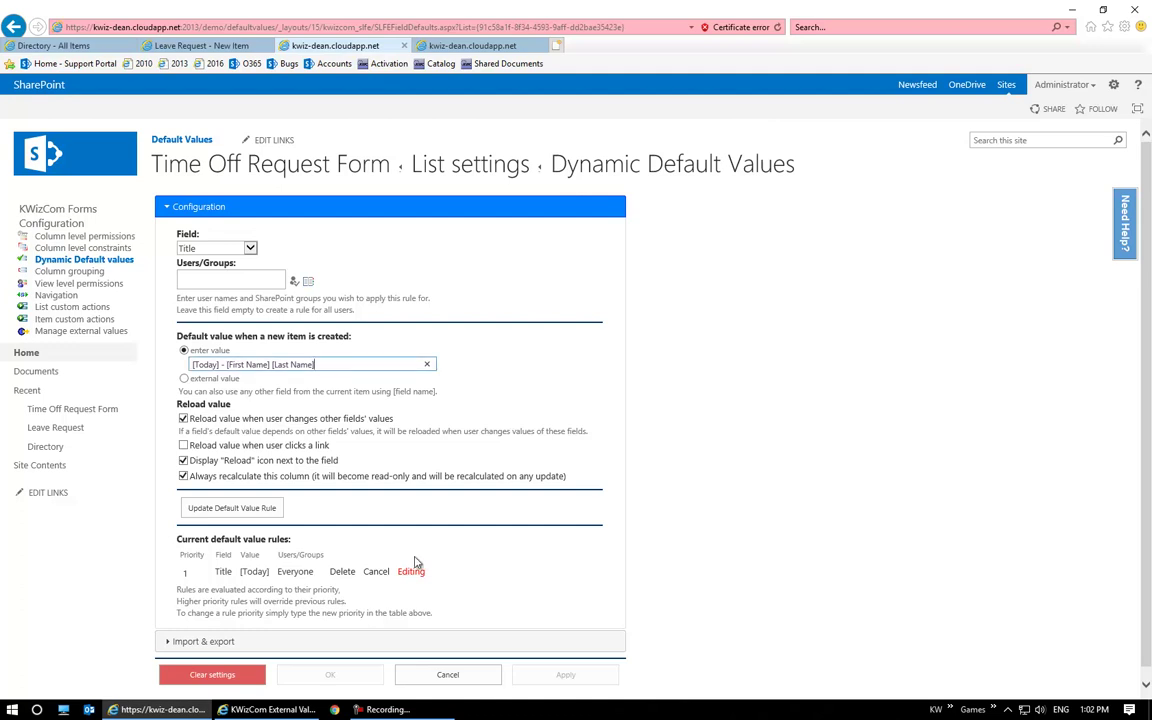
left_click(251, 514)
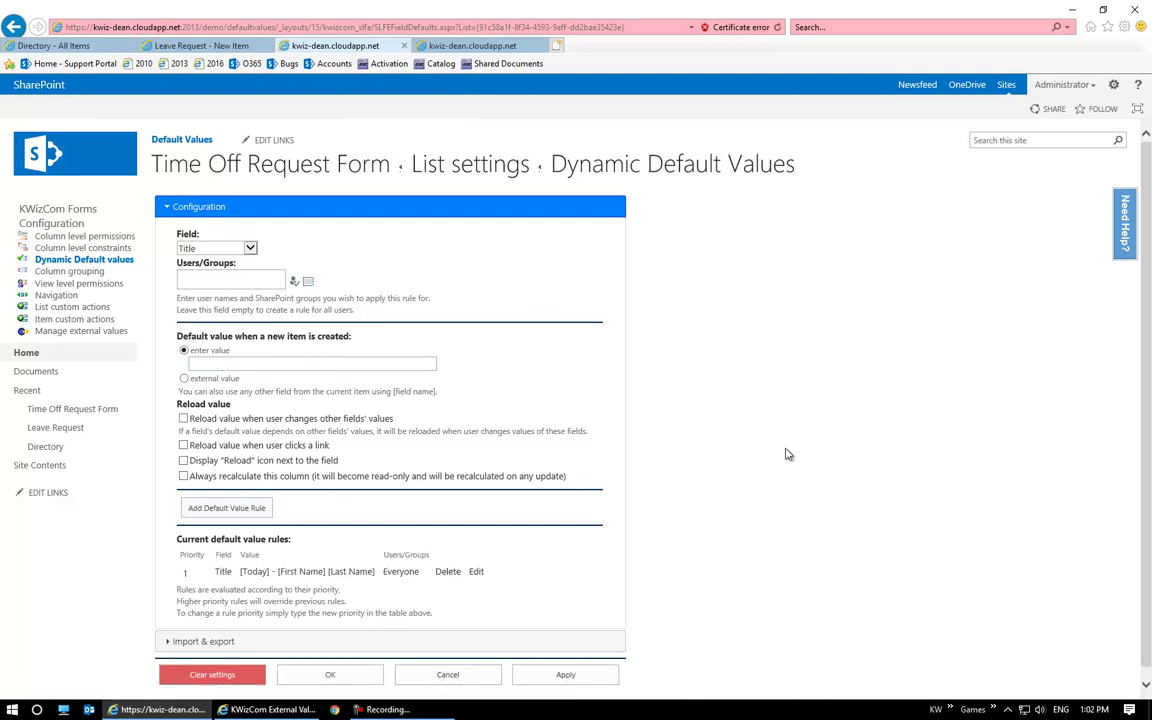
Choose the first employee as the new Time Off Request Form item's Employee ID and look up the matching record in the Directory list
left_click(443, 47)
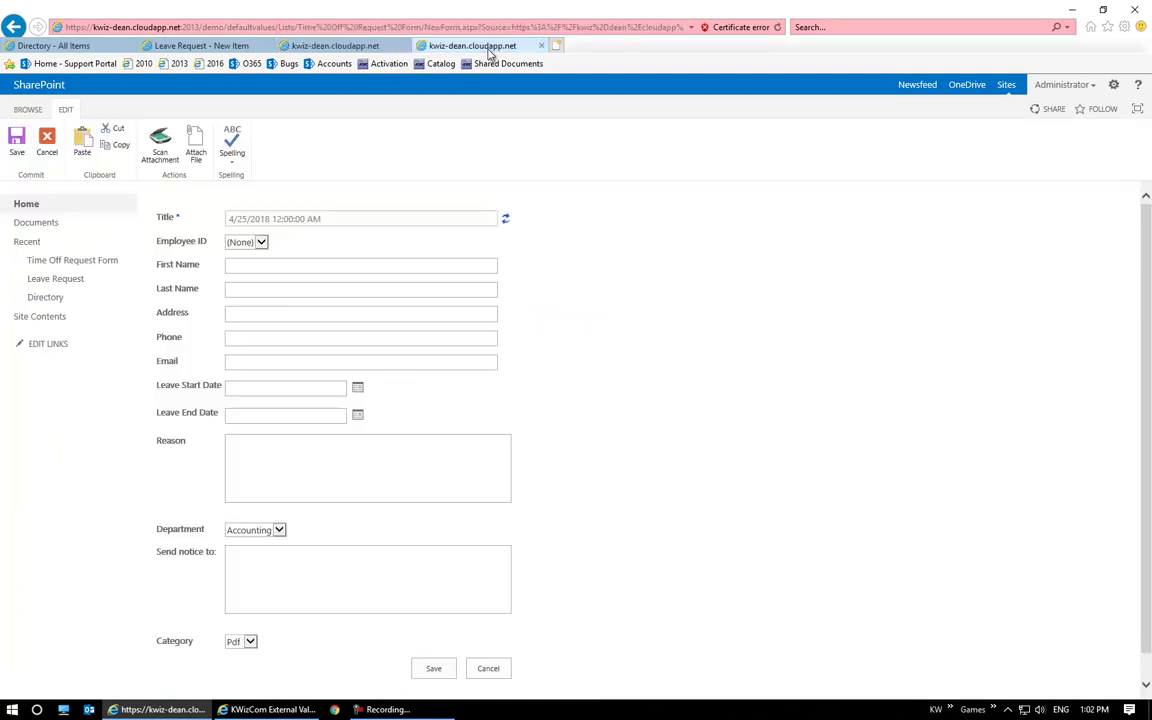
triple_click(168, 270)
left_click(168, 287)
left_click(256, 245)
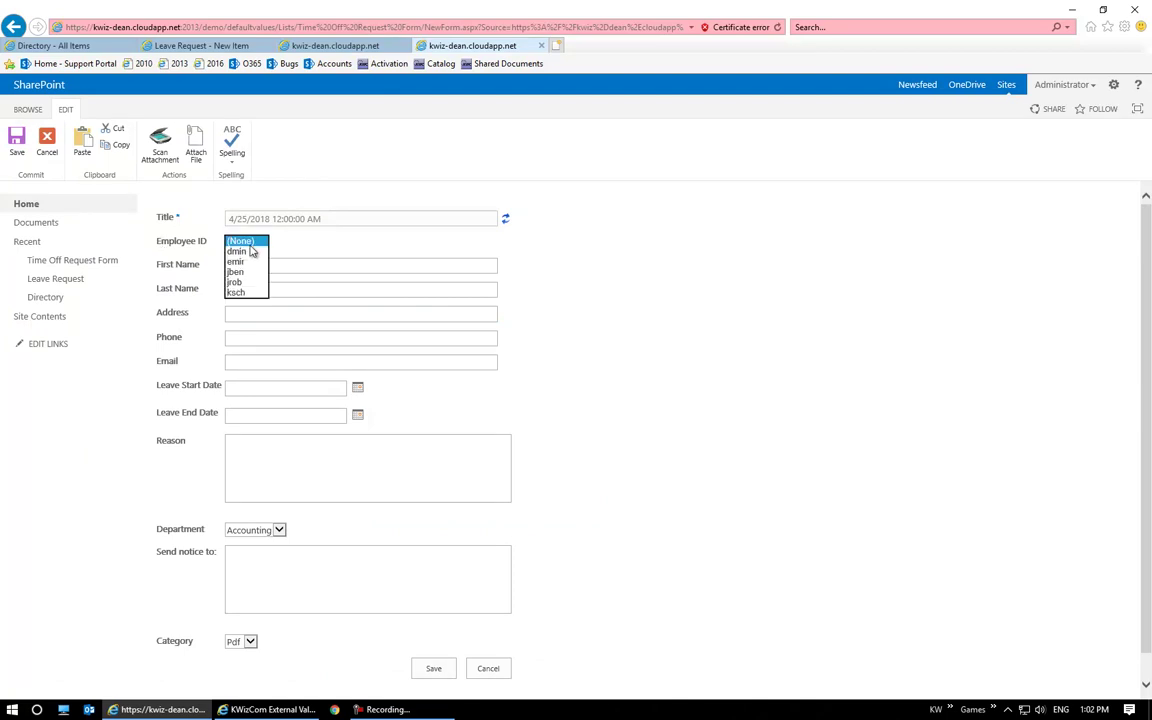
left_click(253, 251)
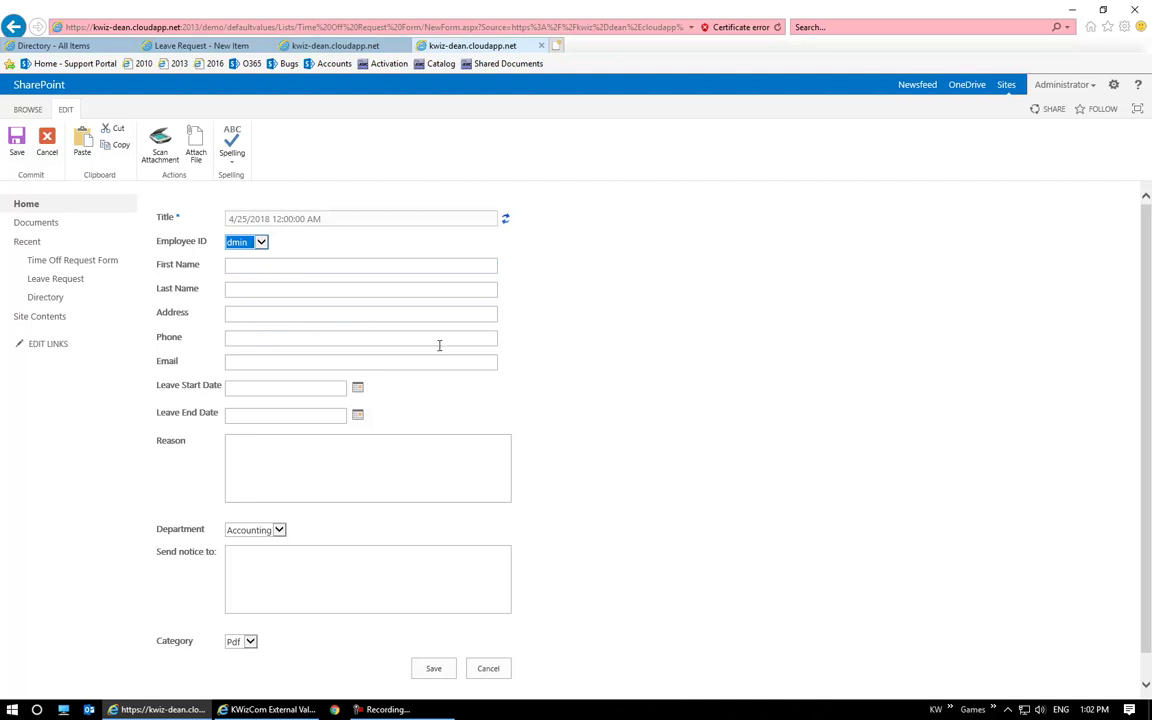
left_click(75, 45)
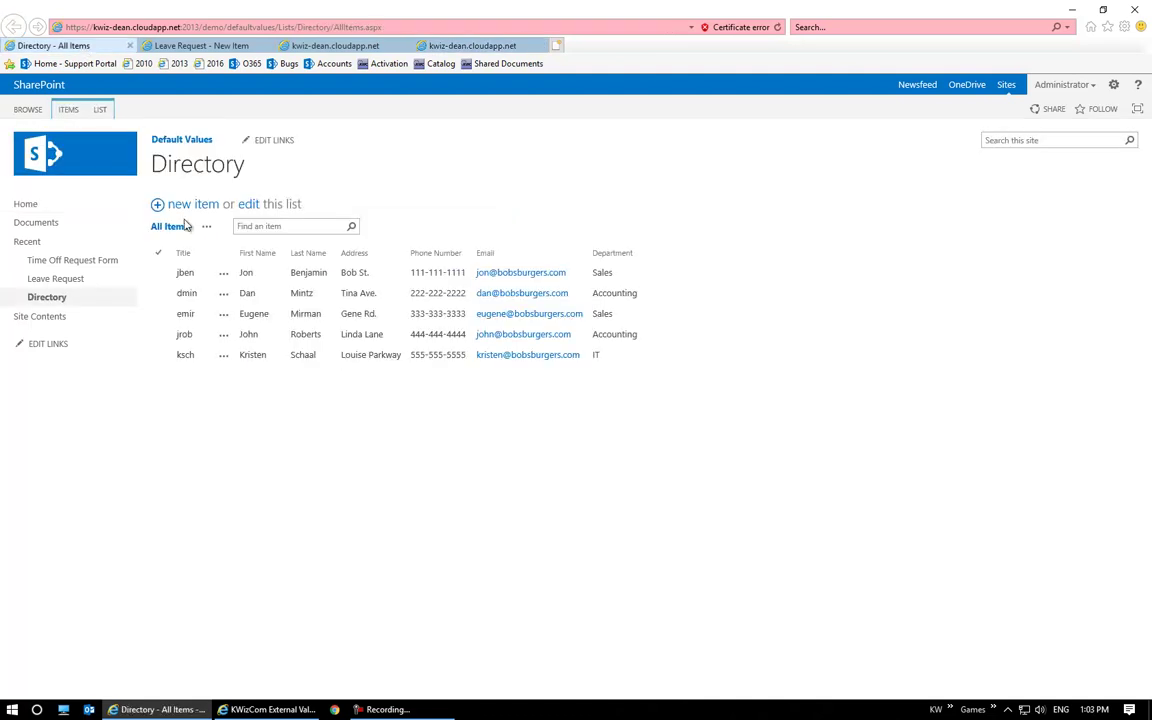
left_click(450, 46)
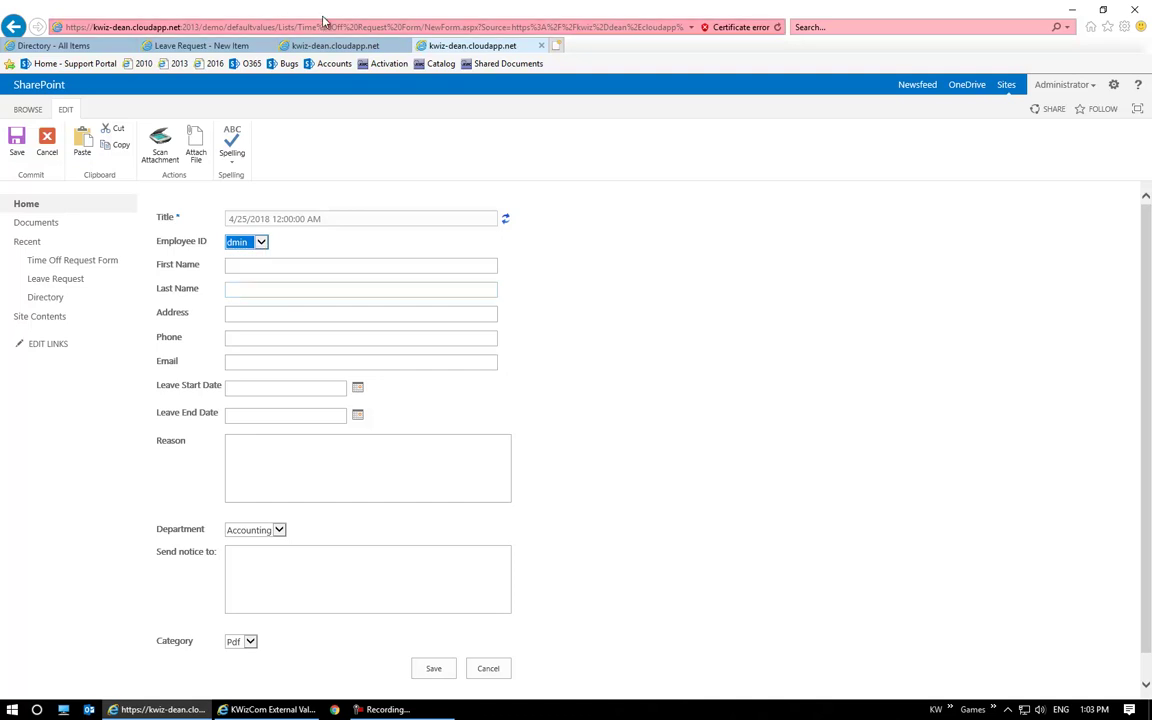
In the Dynamic Default Values settings, start a rule for the First Name field that takes its default from an external value
left_click(337, 46)
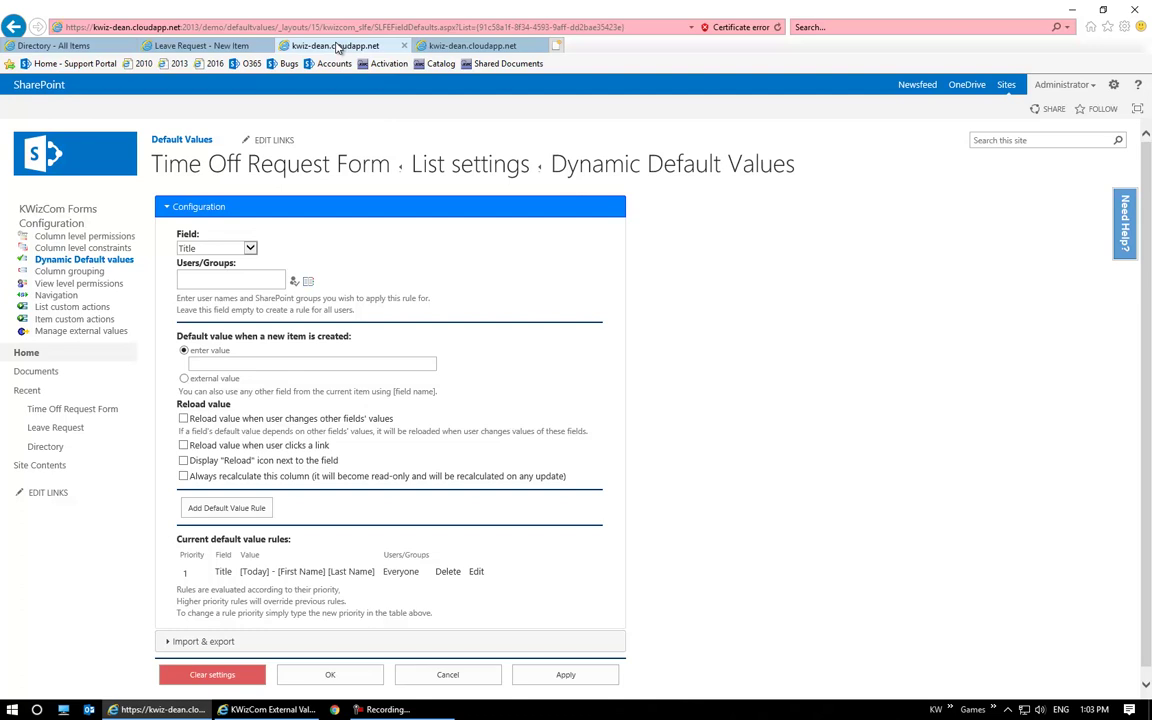
left_click(197, 247)
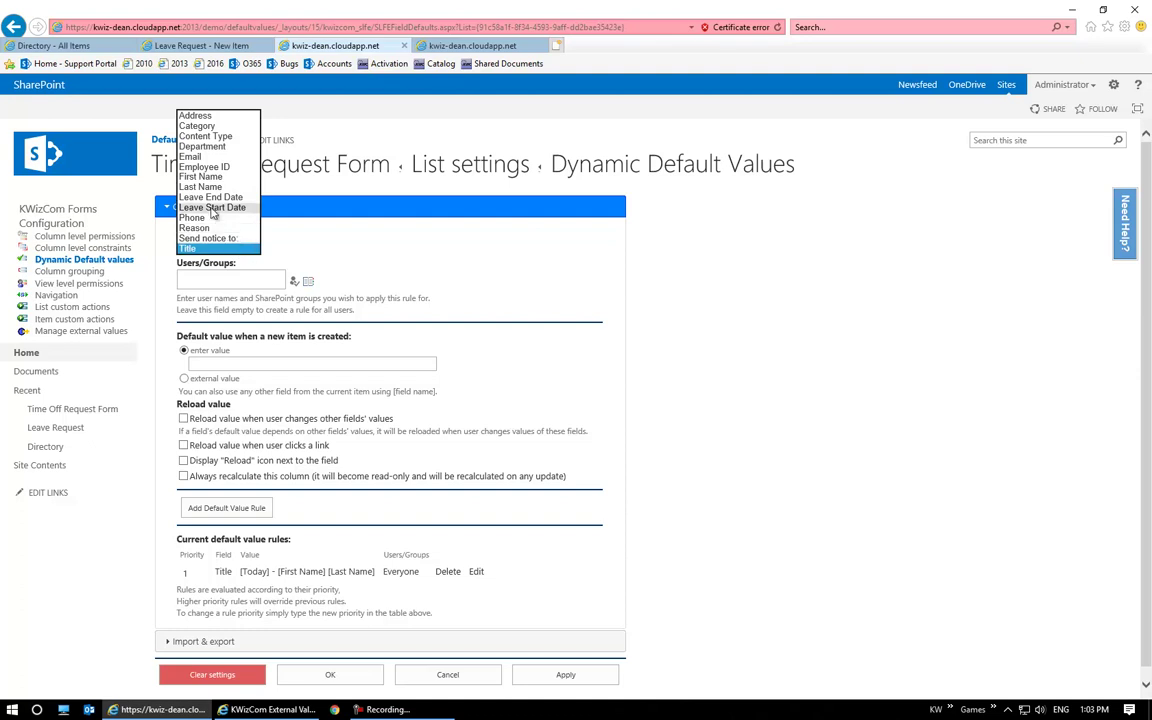
left_click(205, 178)
left_click(801, 294)
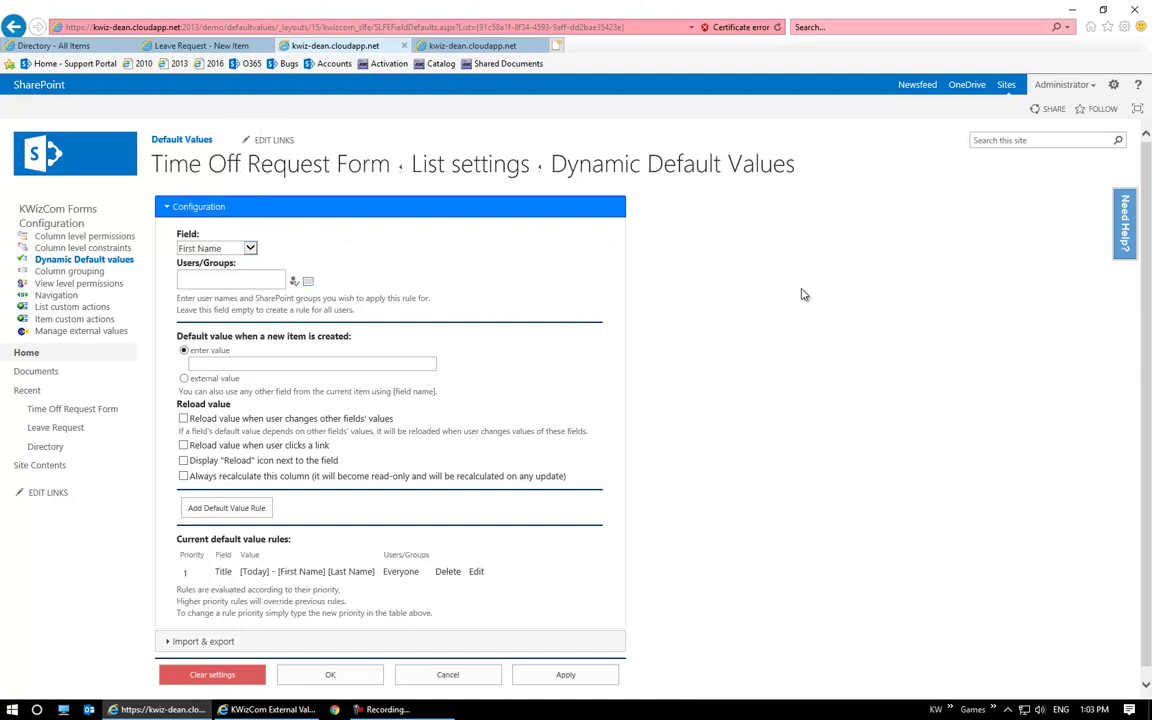
left_click(184, 379)
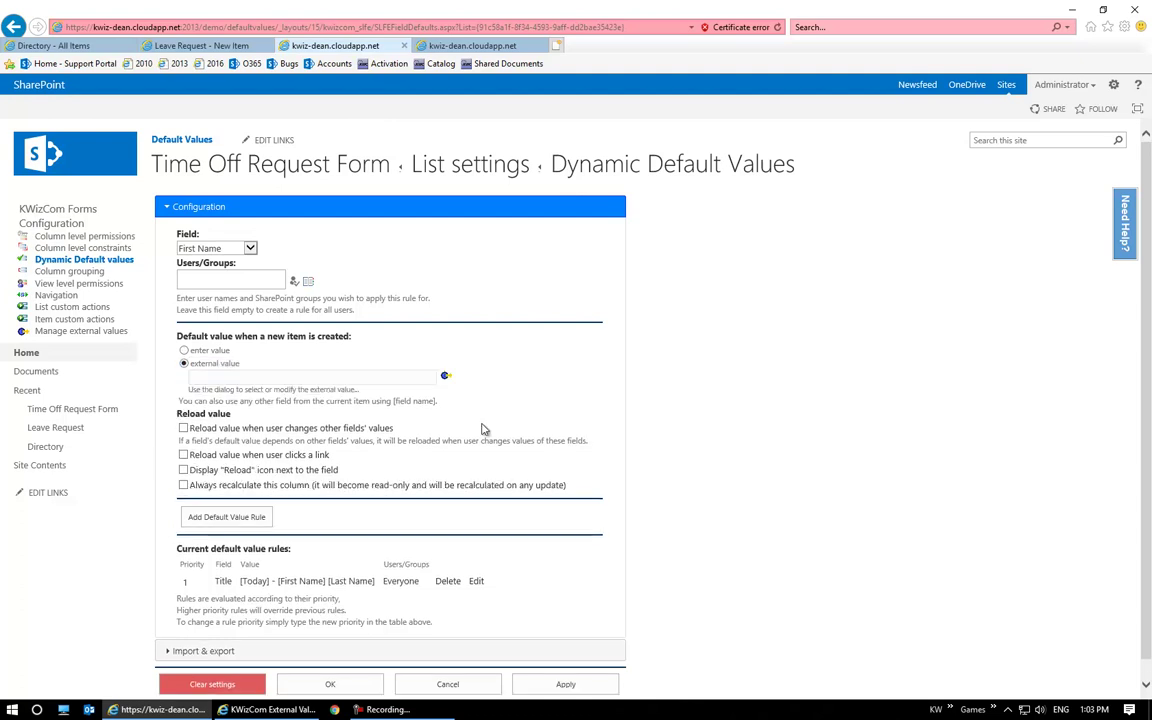
Enable reloading when other fields' values change, the "Reload" icon and "Always recalculate this column" for First Name
left_click(183, 428)
left_click(183, 455)
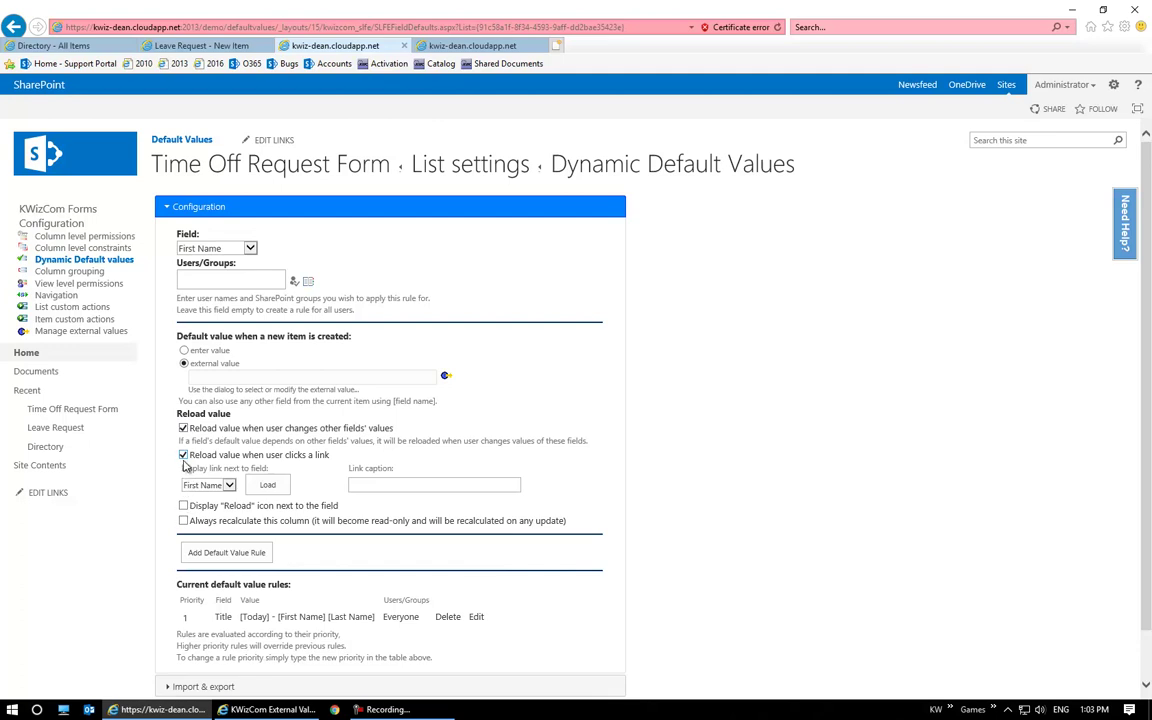
left_click(183, 455)
left_click(183, 470)
left_click(183, 485)
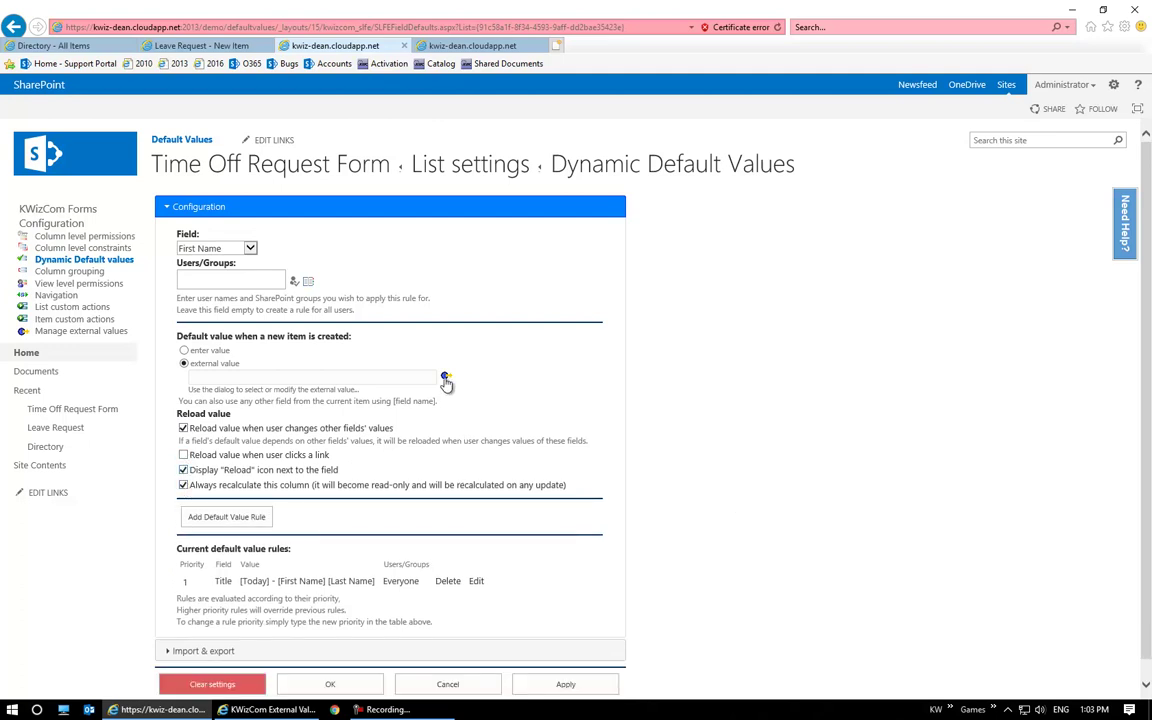
Review the external values available for First Name and start a new external value in KWizCom External Values Management
left_click(445, 378)
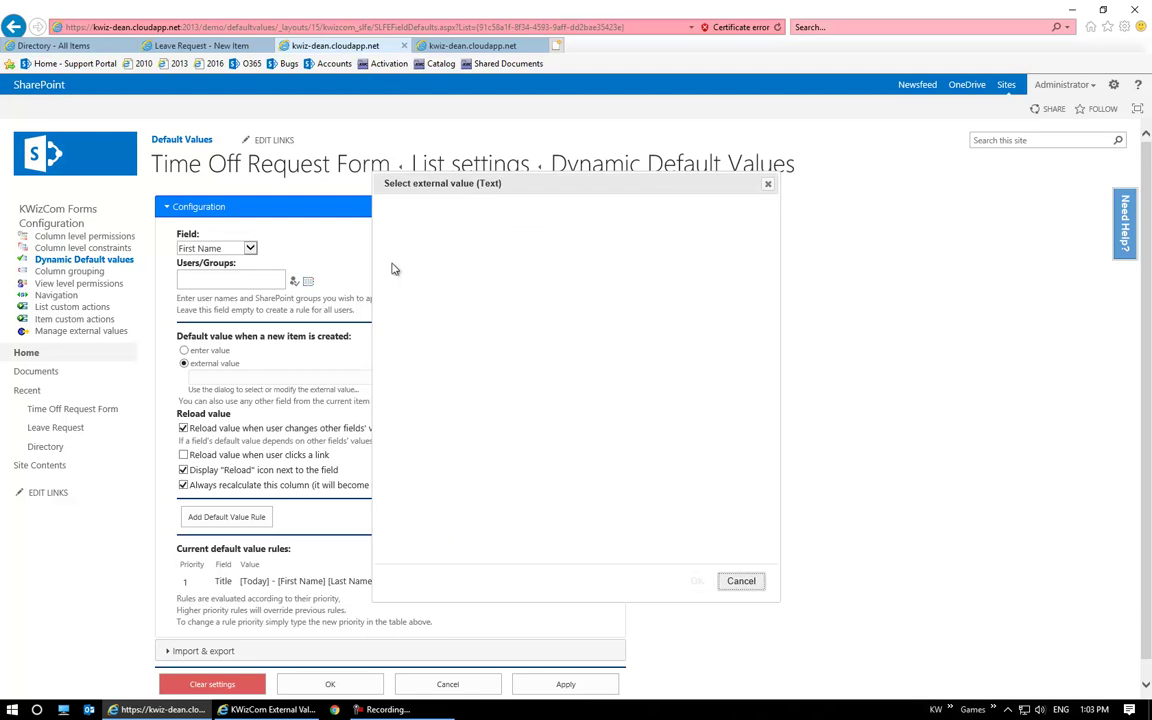
scroll(481, 465, "down", 1)
scroll(481, 465, "down", 3)
scroll(481, 465, "up", 5)
mouse_move(495, 470)
left_mouse_down()
mouse_move(398, 456)
mouse_move(510, 465)
left_mouse_up()
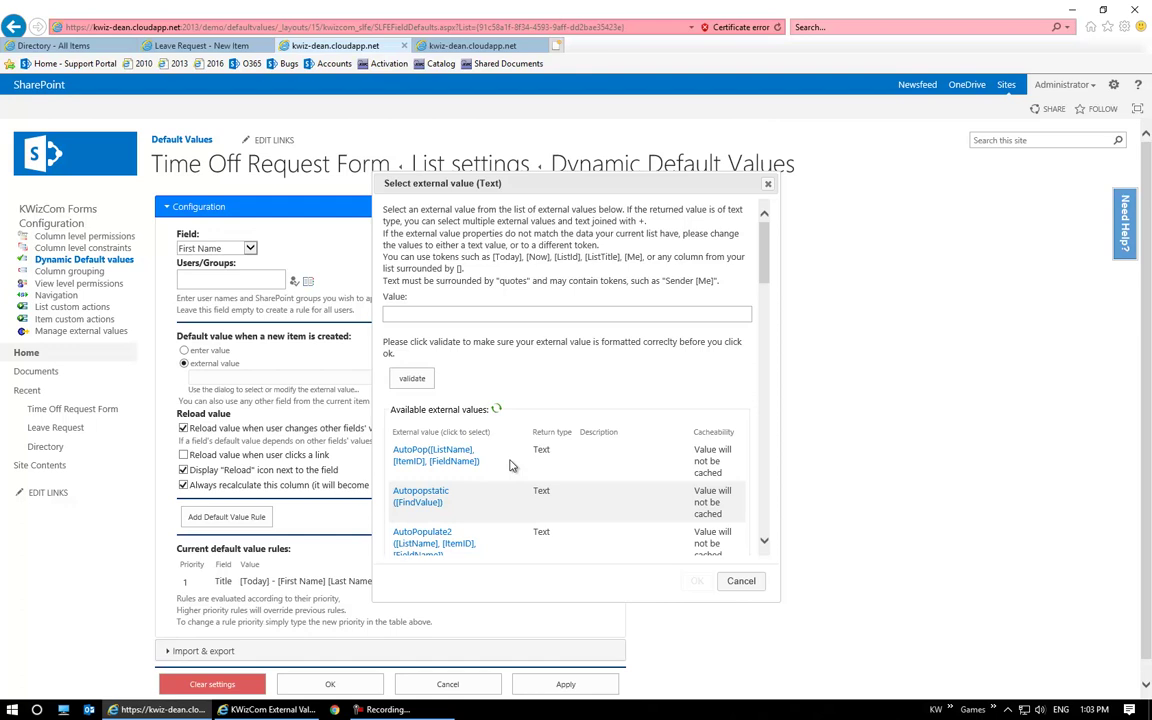
scroll(586, 419, "down", 10)
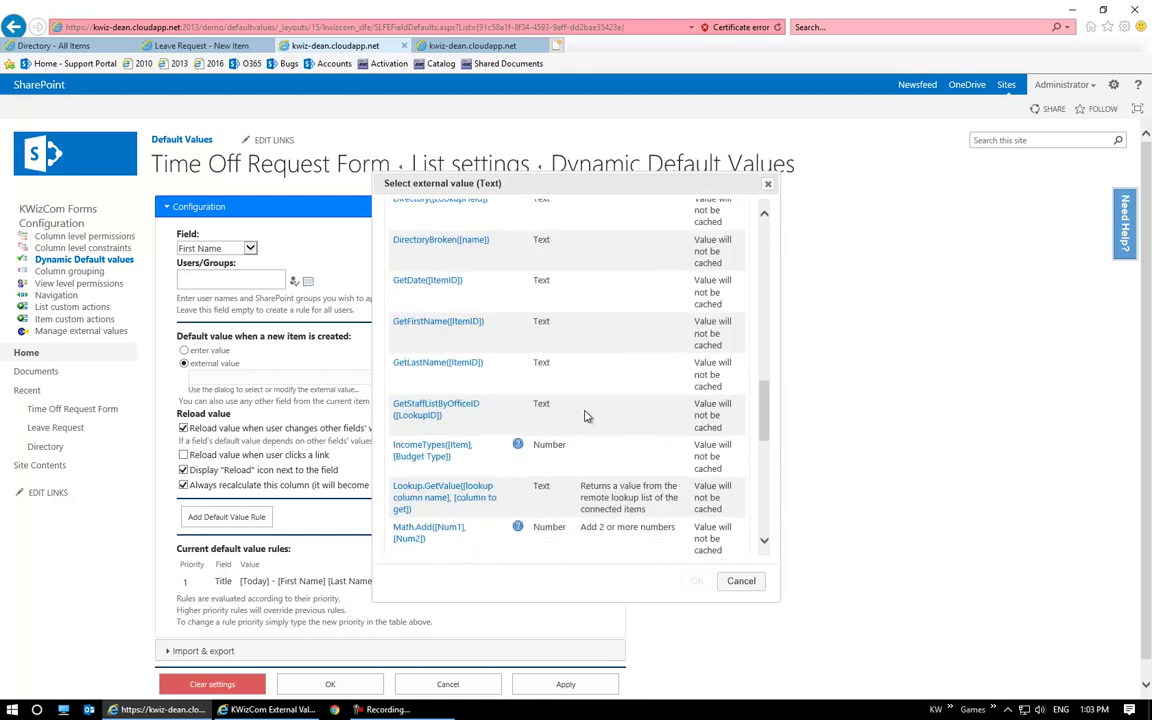
scroll(586, 416, "down", 10)
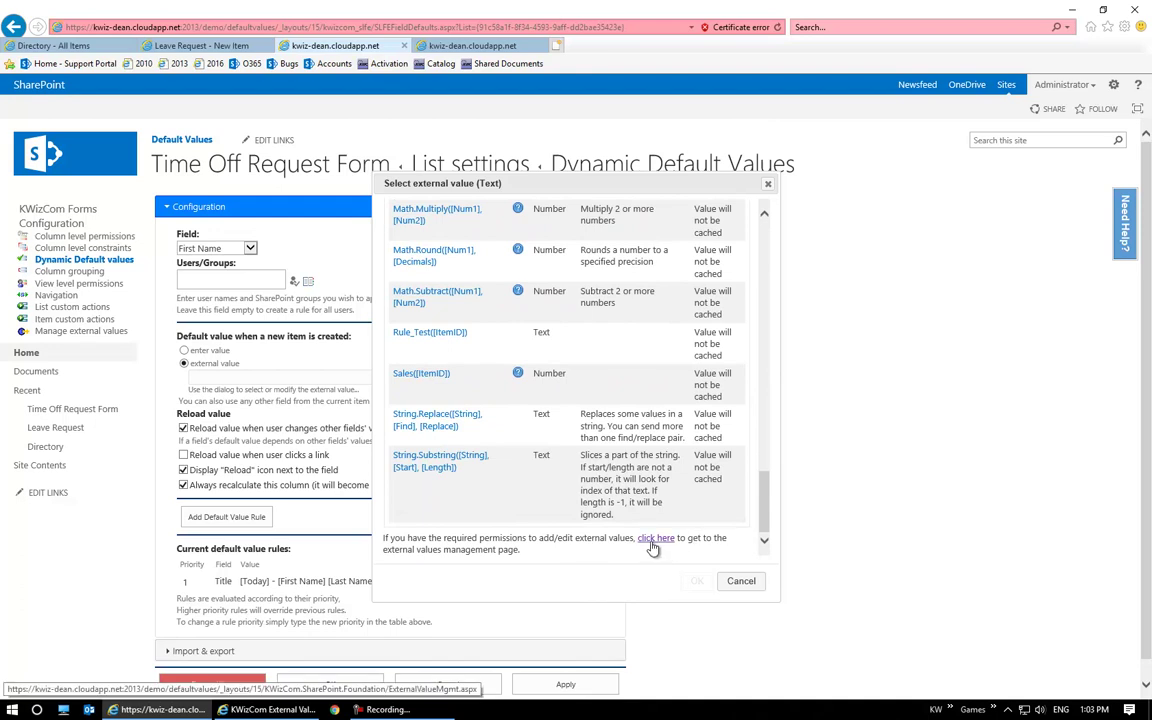
left_click(652, 543)
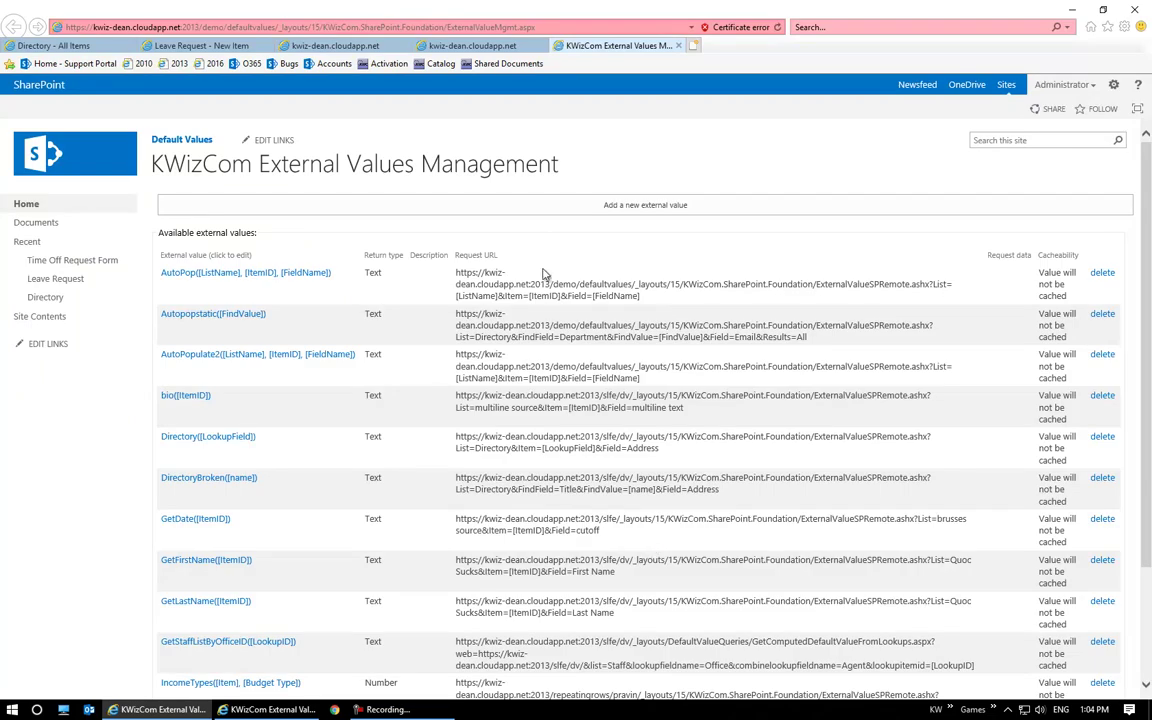
left_click(643, 210)
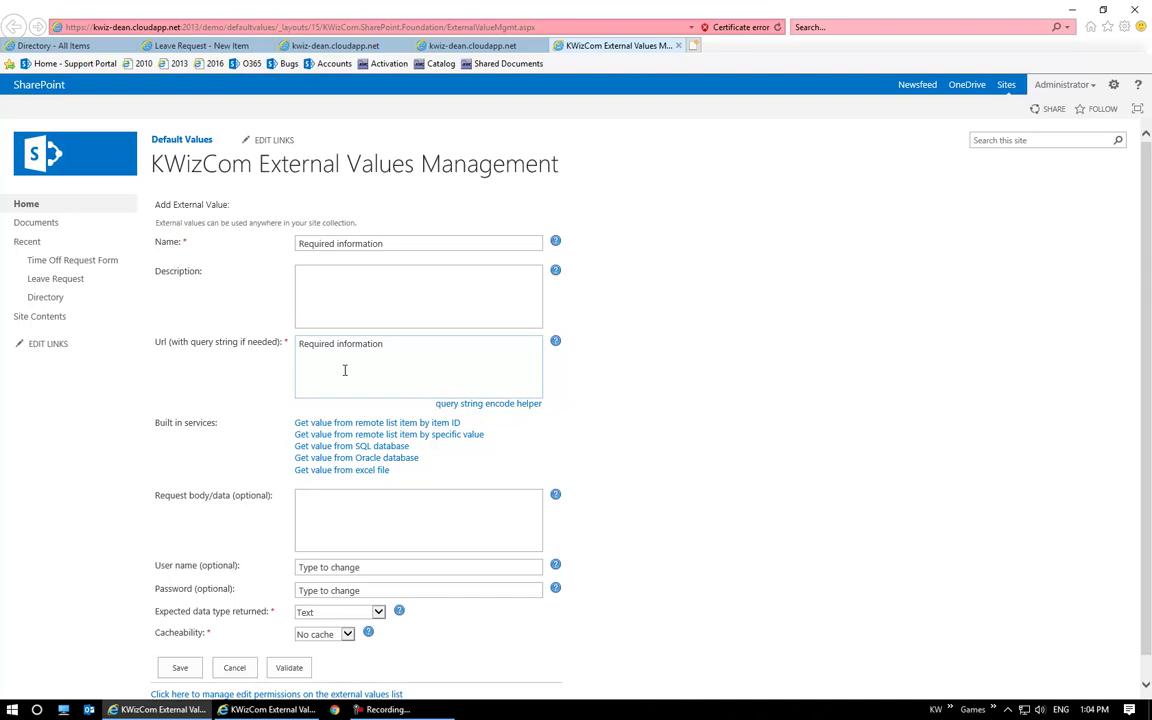
Compare the Leave Request form's Employee ID field with the employee records in the Directory list
left_click(315, 45)
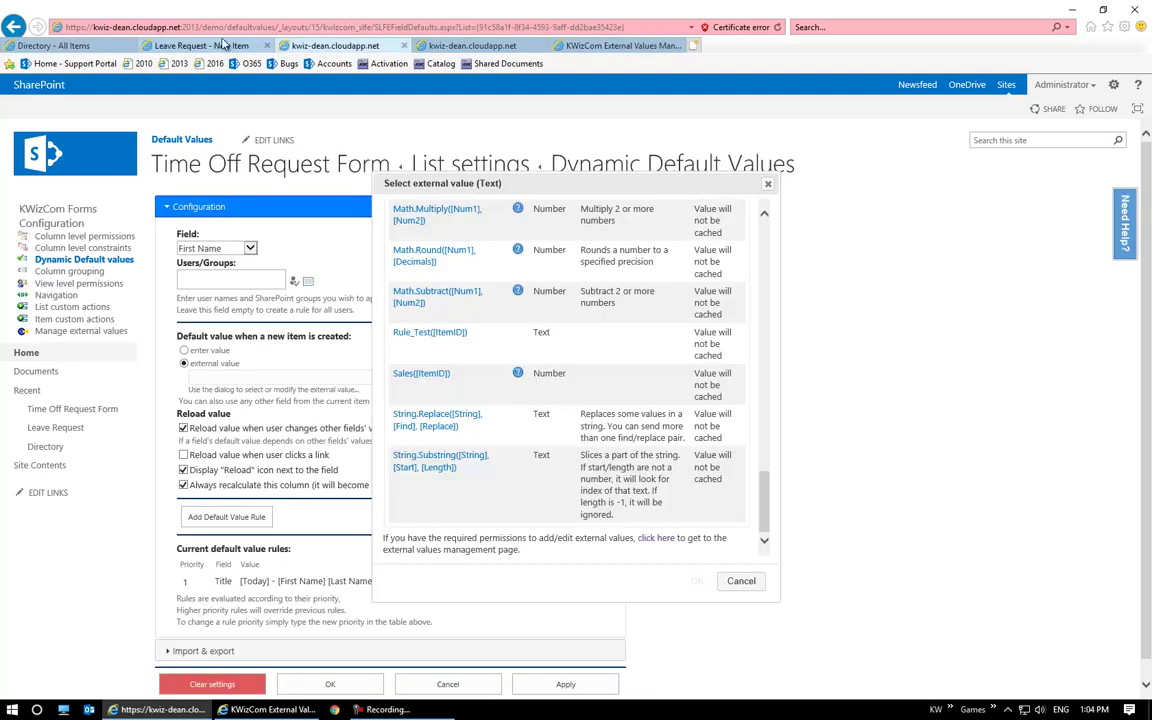
left_click(202, 45)
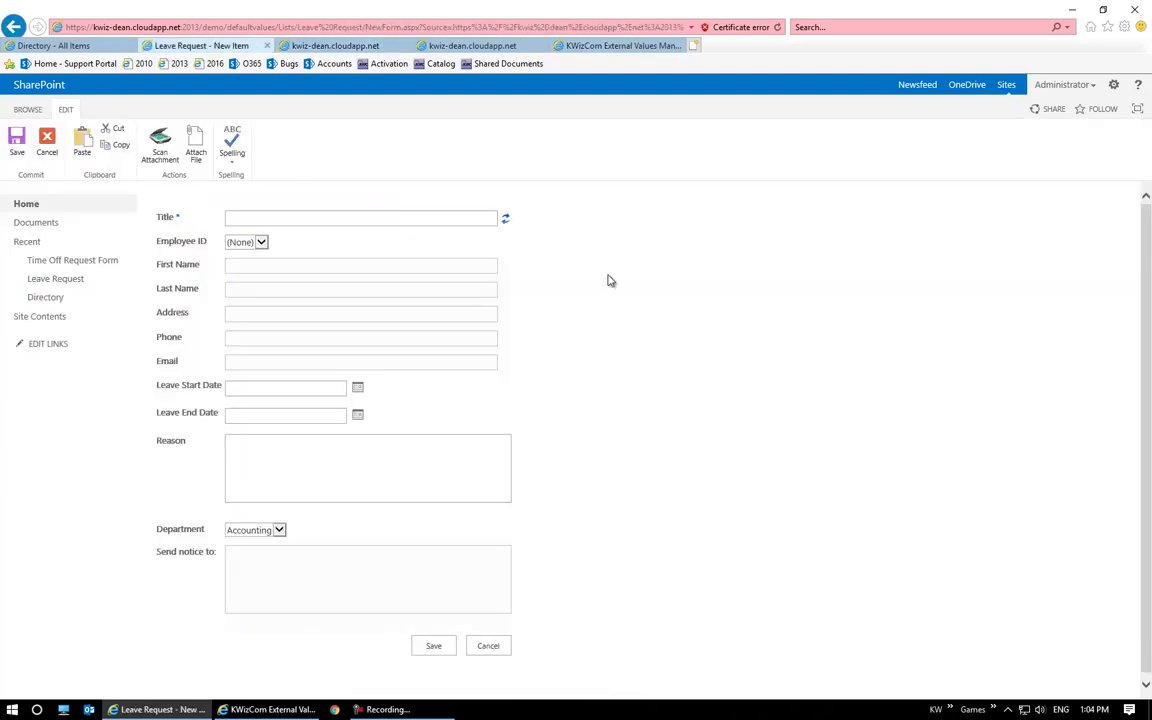
left_click_drag(158, 244, 206, 245)
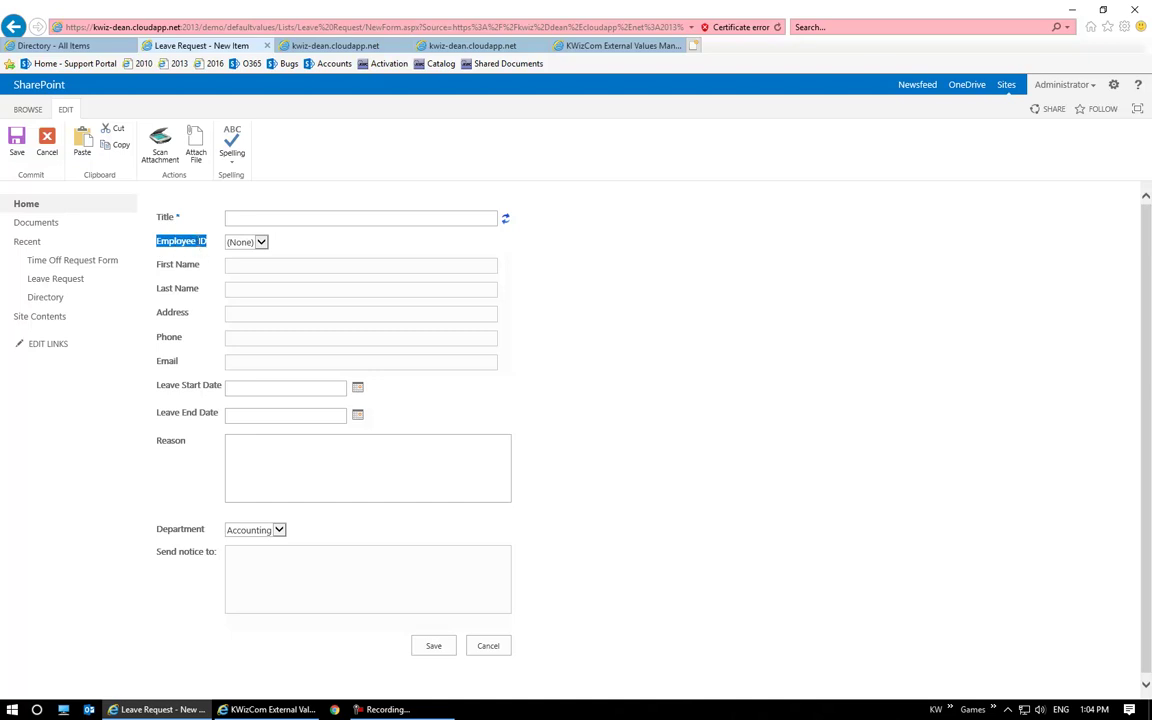
left_click(60, 45)
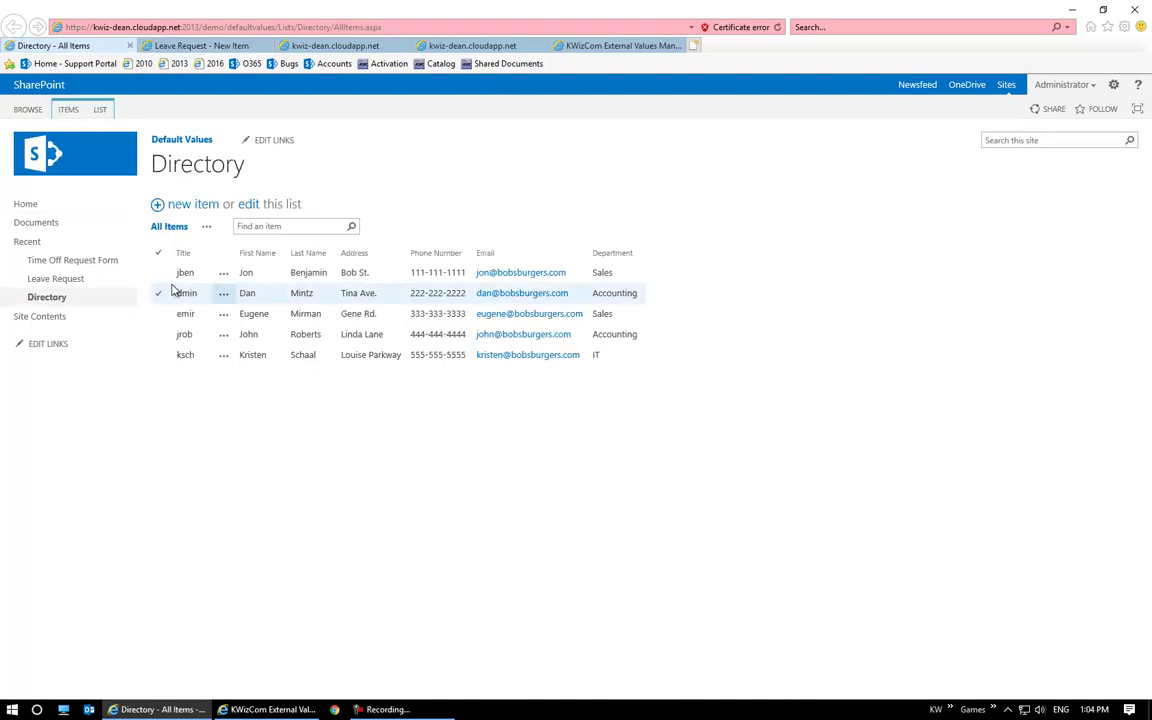
left_click(183, 293)
left_click(185, 46)
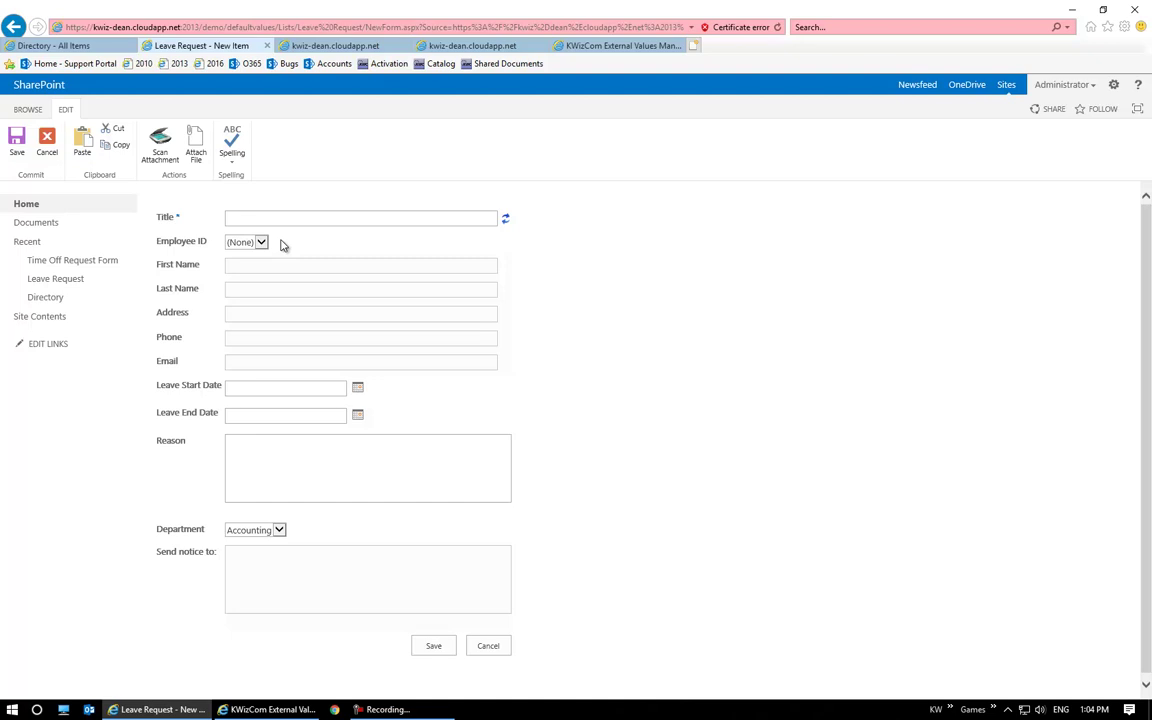
Add the ID column to the All Items view of the Directory list
left_click(75, 45)
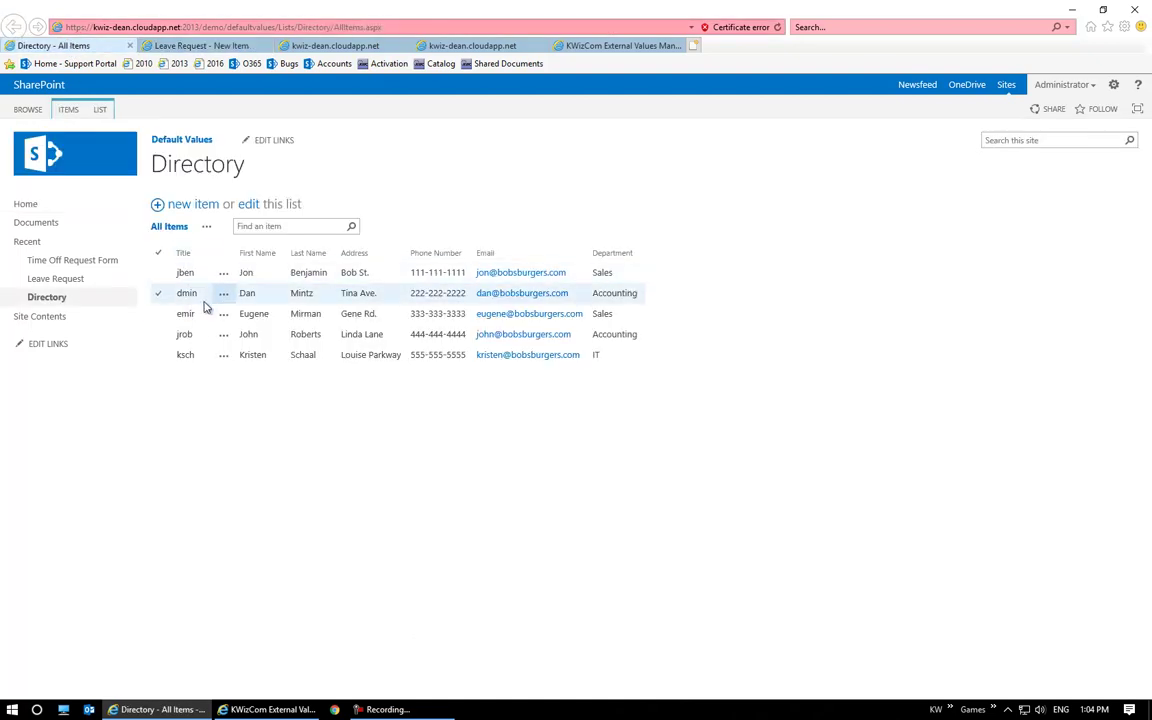
left_click(101, 110)
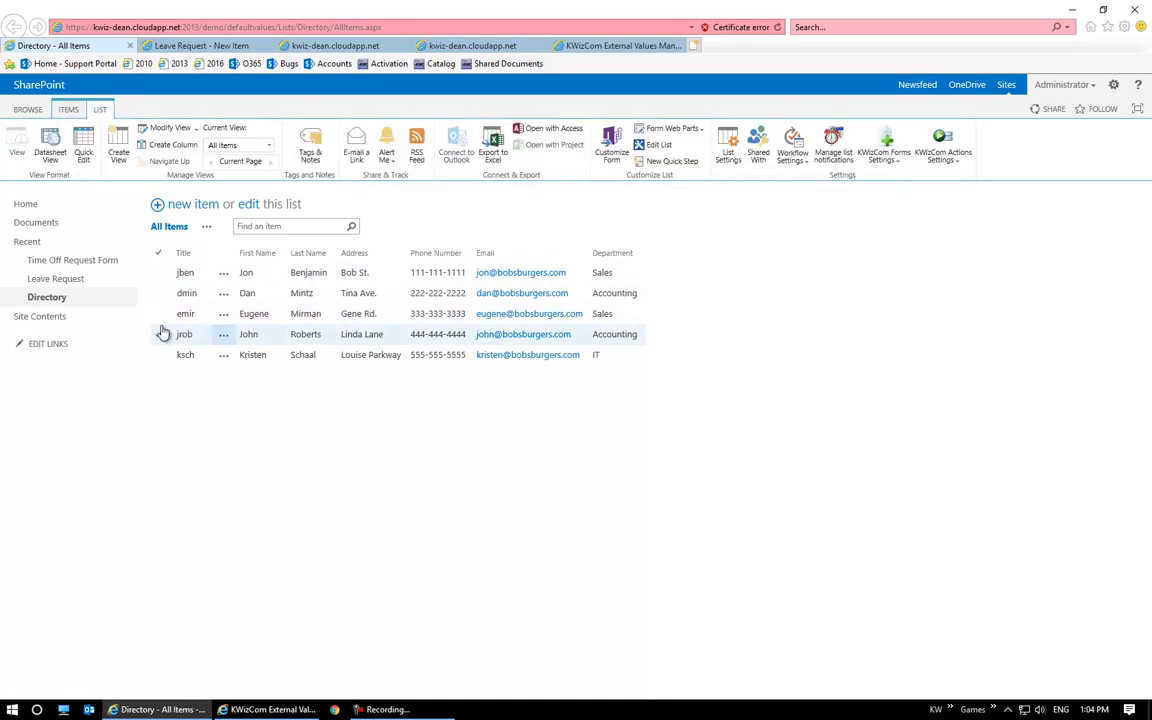
left_click(150, 130)
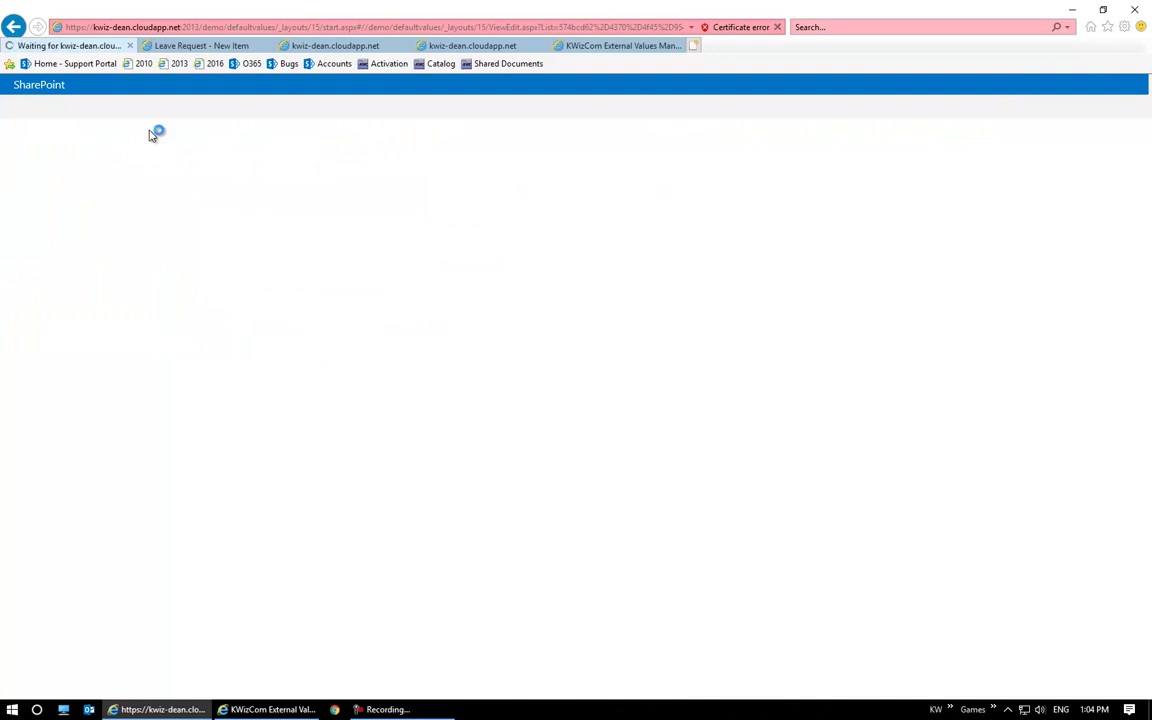
scroll(422, 450, "down", 3)
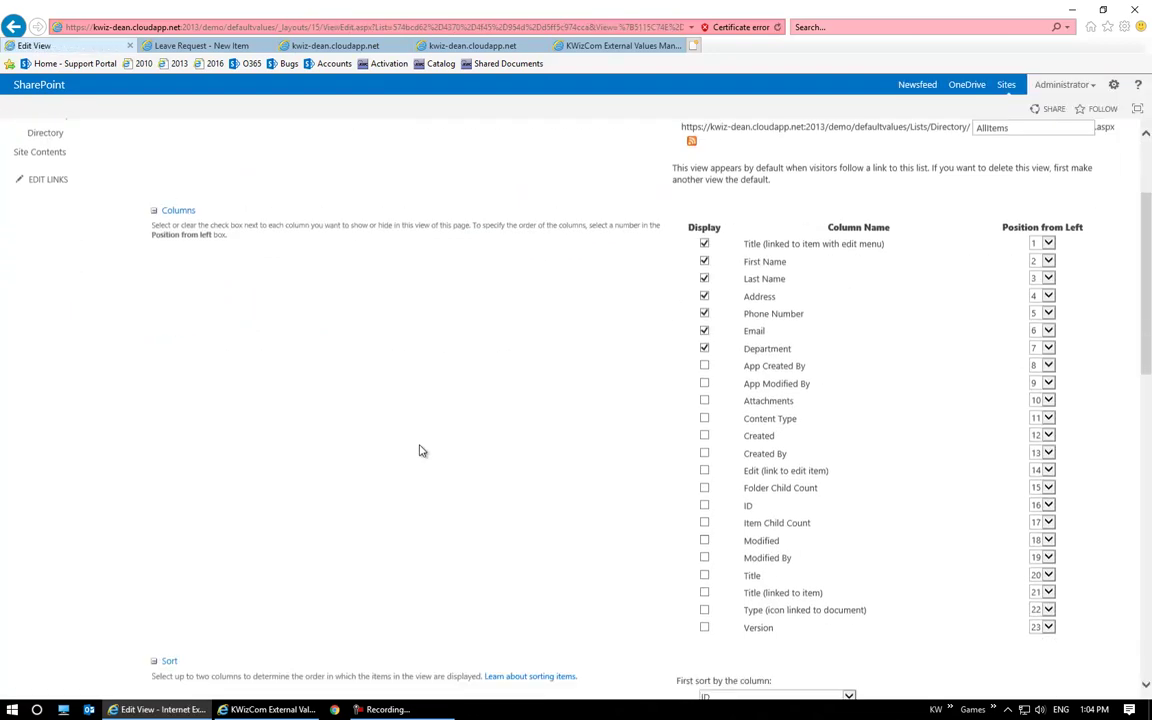
left_click(704, 495)
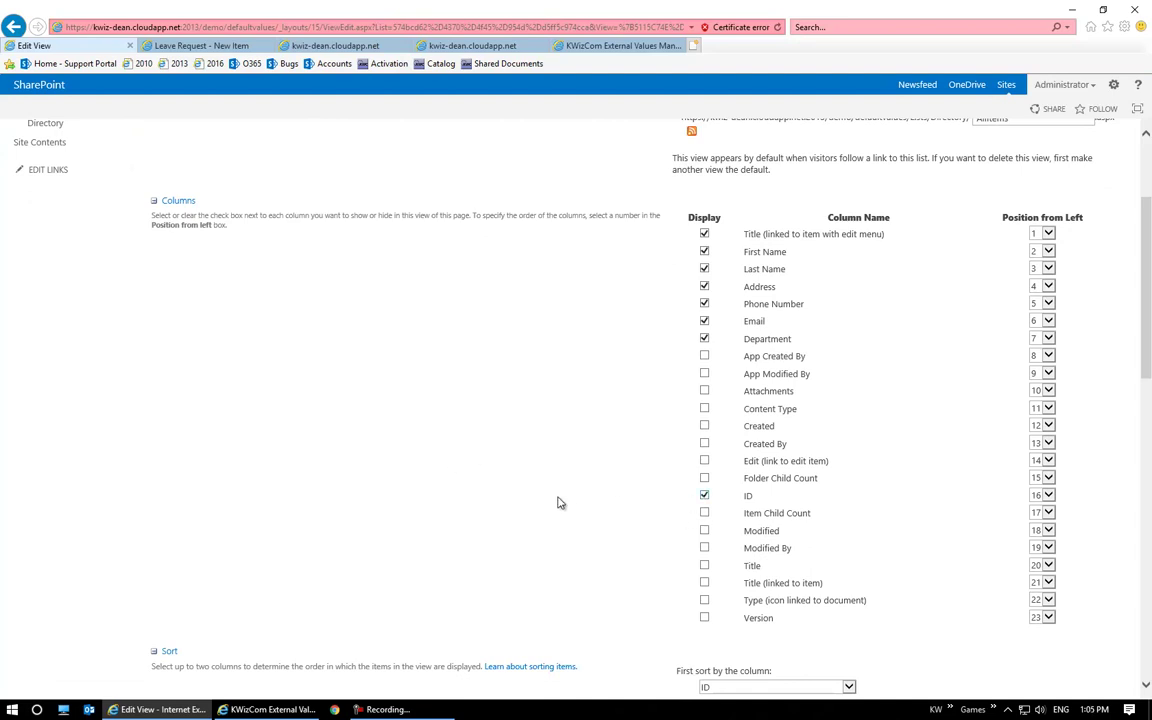
scroll(558, 505, "down", 15)
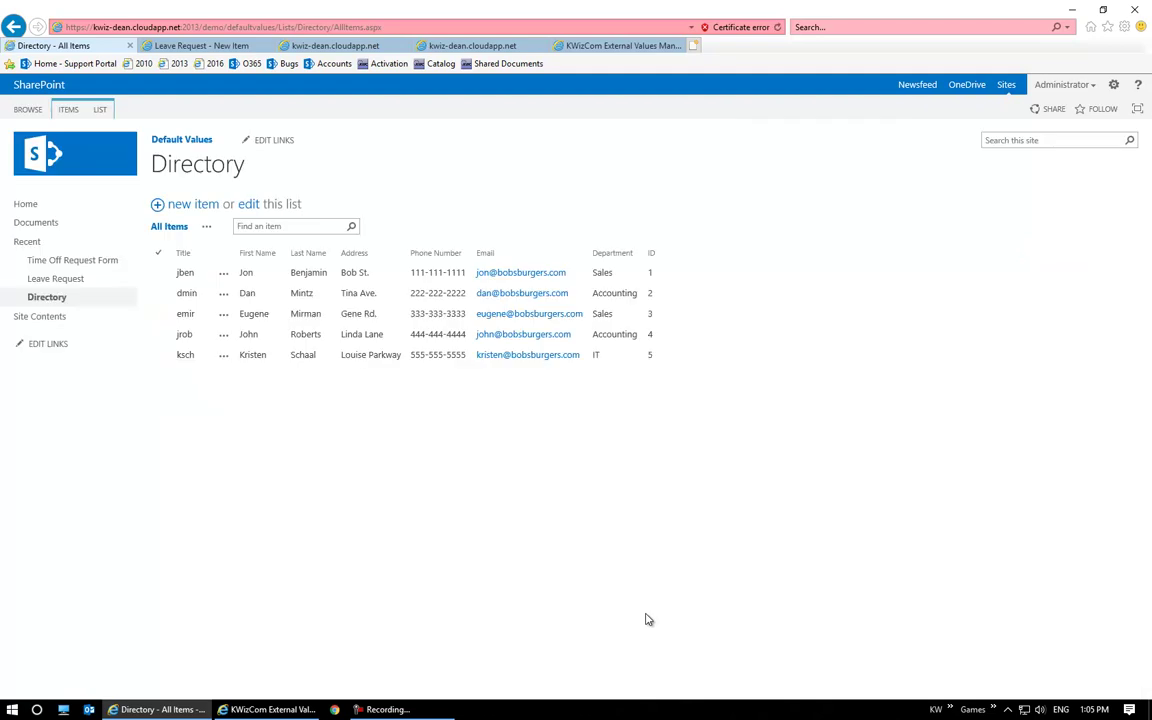
Examine the ID values of the employee records in the Directory list
left_click(645, 293)
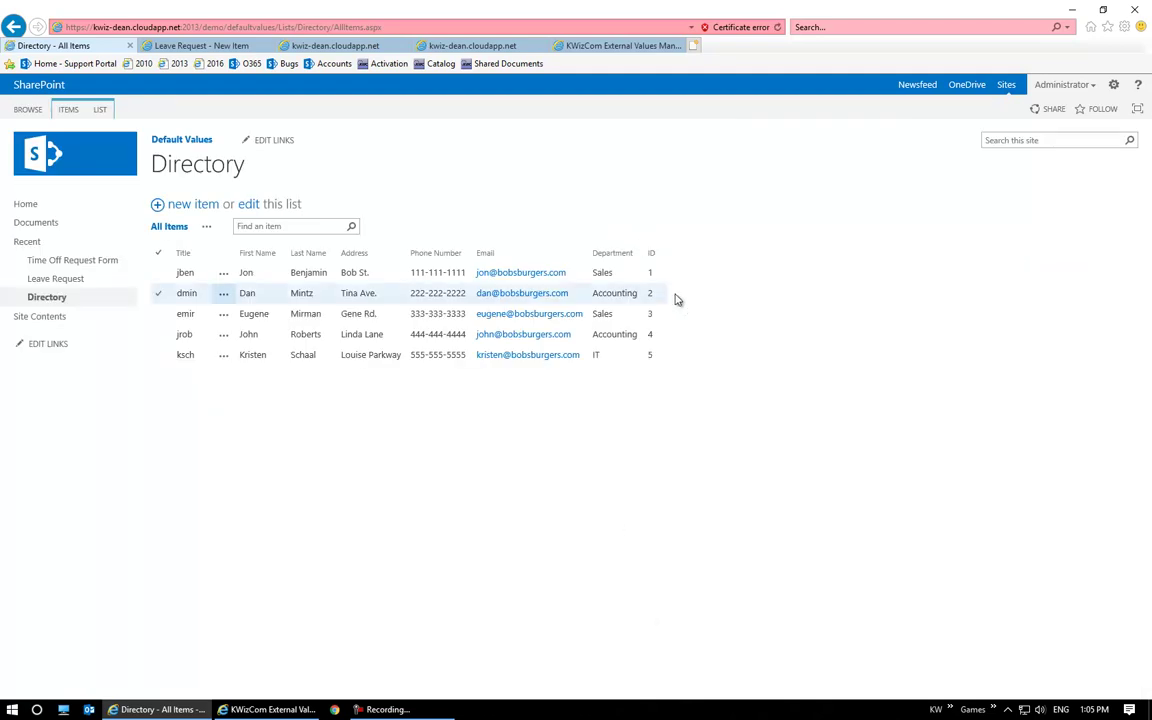
left_click(648, 312)
left_click(653, 279)
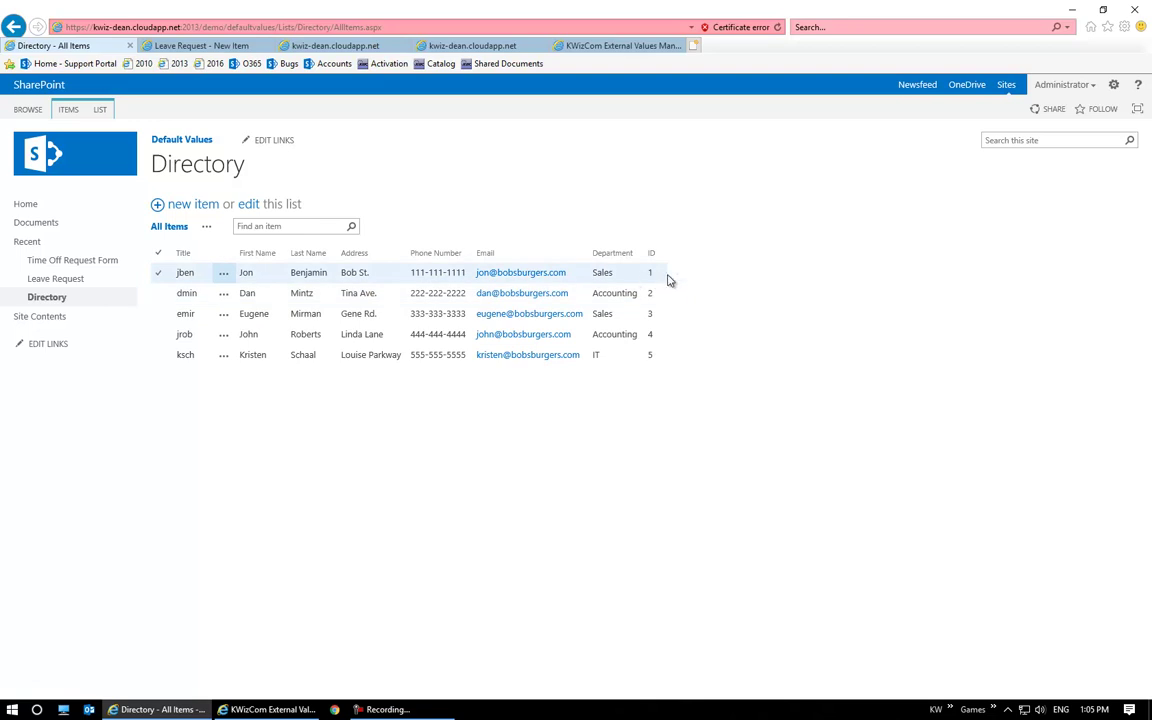
left_click(655, 333)
left_click(648, 313)
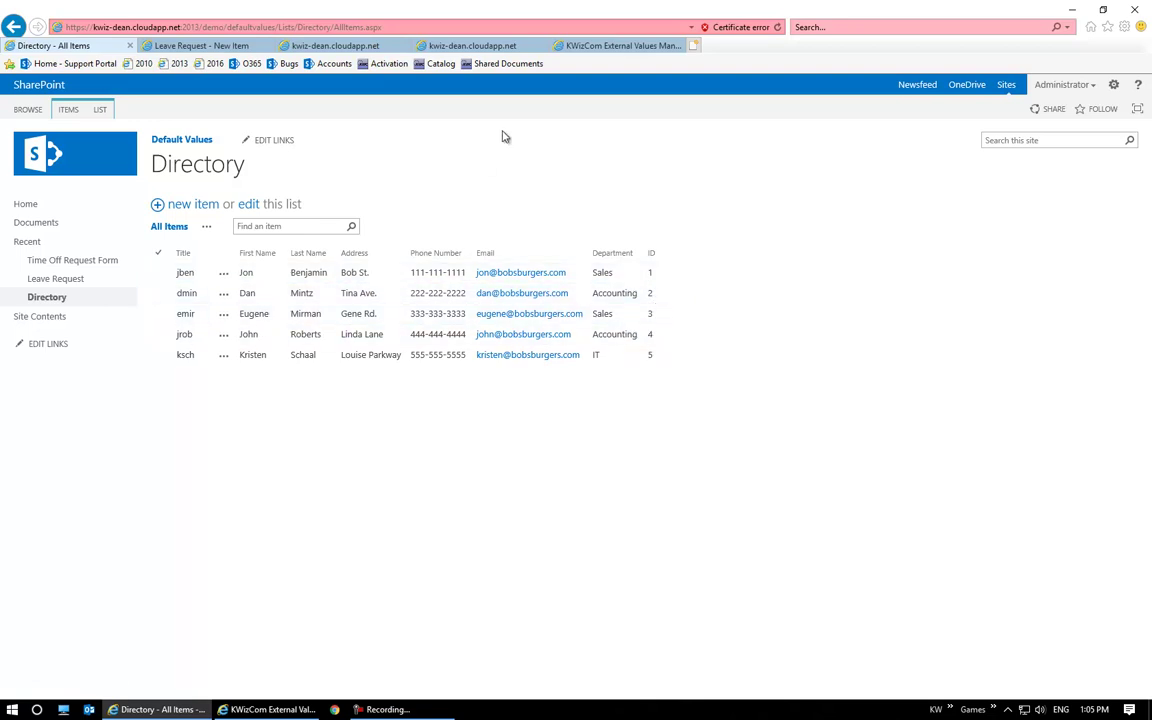
Base the new external value on the built-in service "Get value from remote list item by item ID" and name it DemoAutoPop
left_click(598, 46)
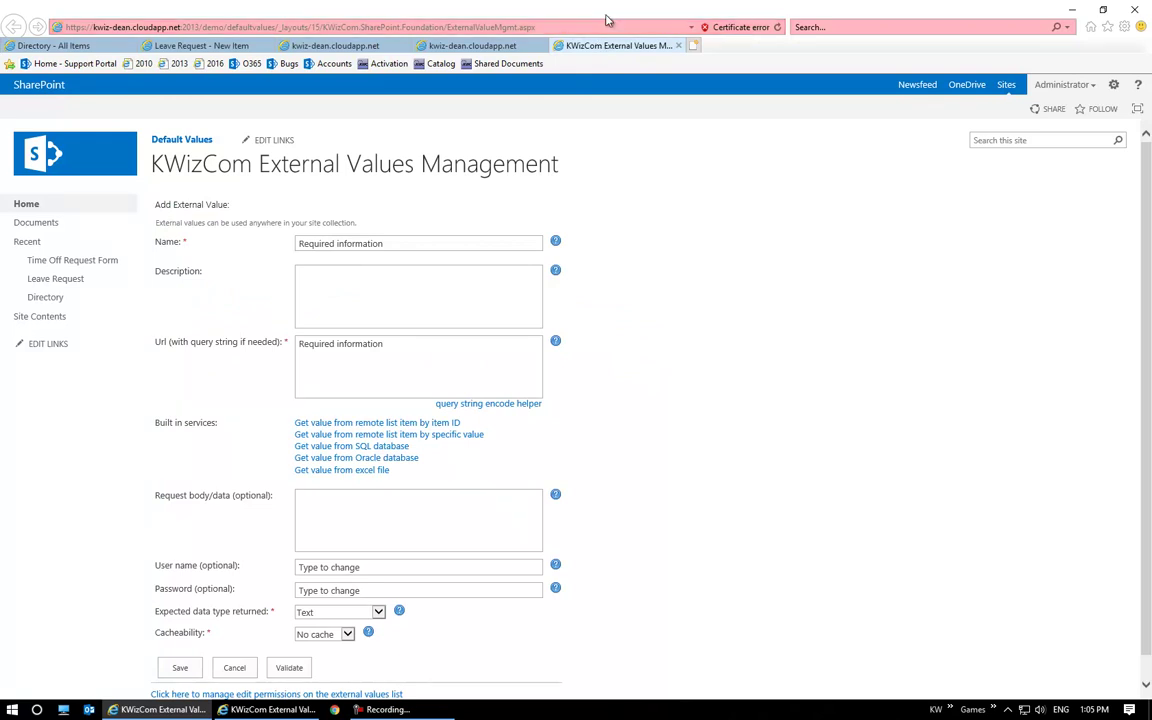
left_click_drag(466, 424, 297, 424)
left_click(581, 432)
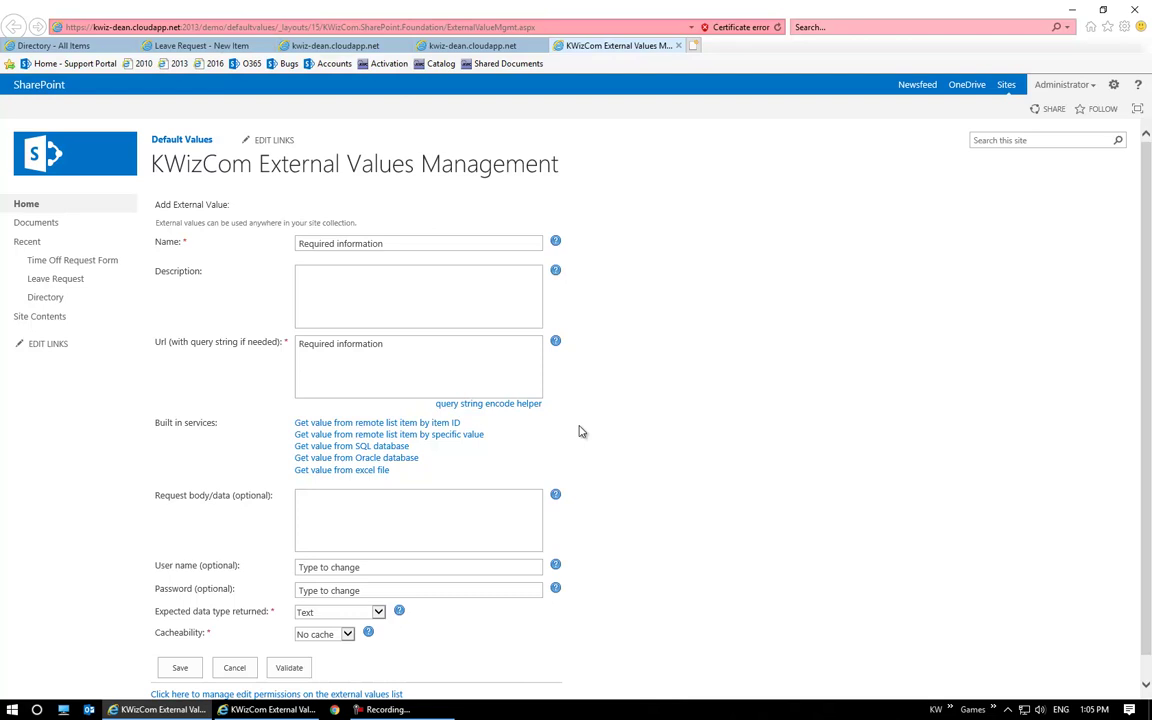
left_click(413, 423)
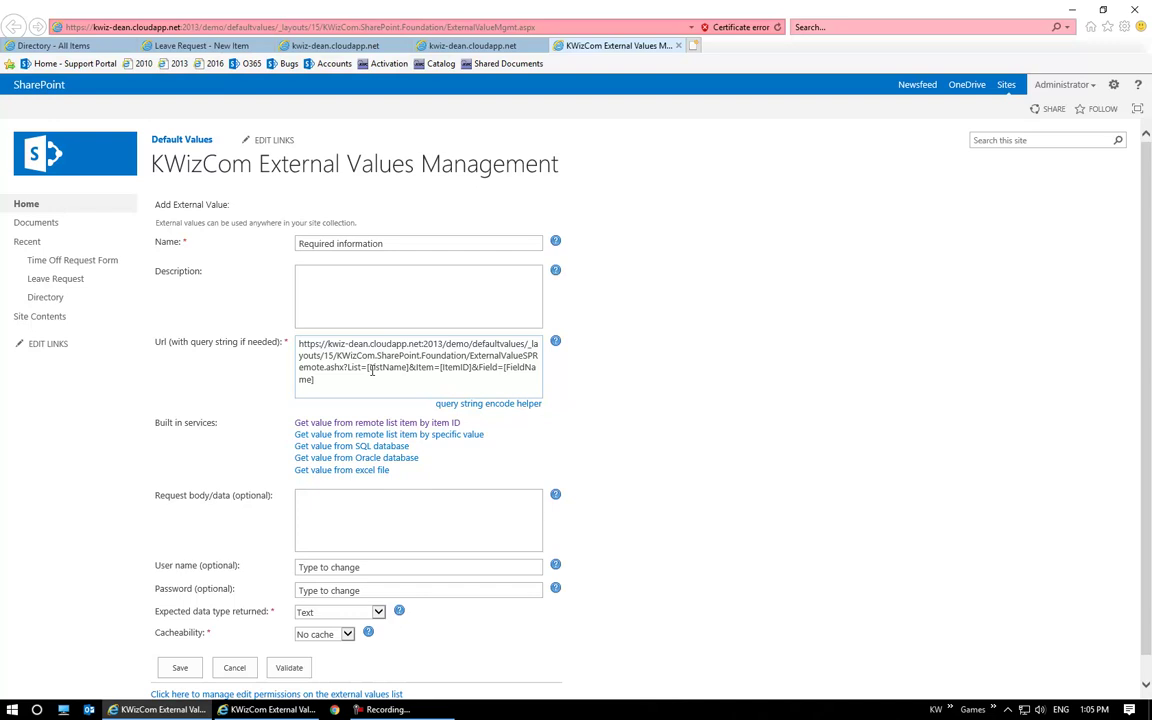
left_click(437, 244)
type("DemoAutoPop")
left_click(737, 270)
Examine the service address and the List, Item and Field parameters in the DemoAutoPop URL
left_click_drag(299, 343, 352, 369)
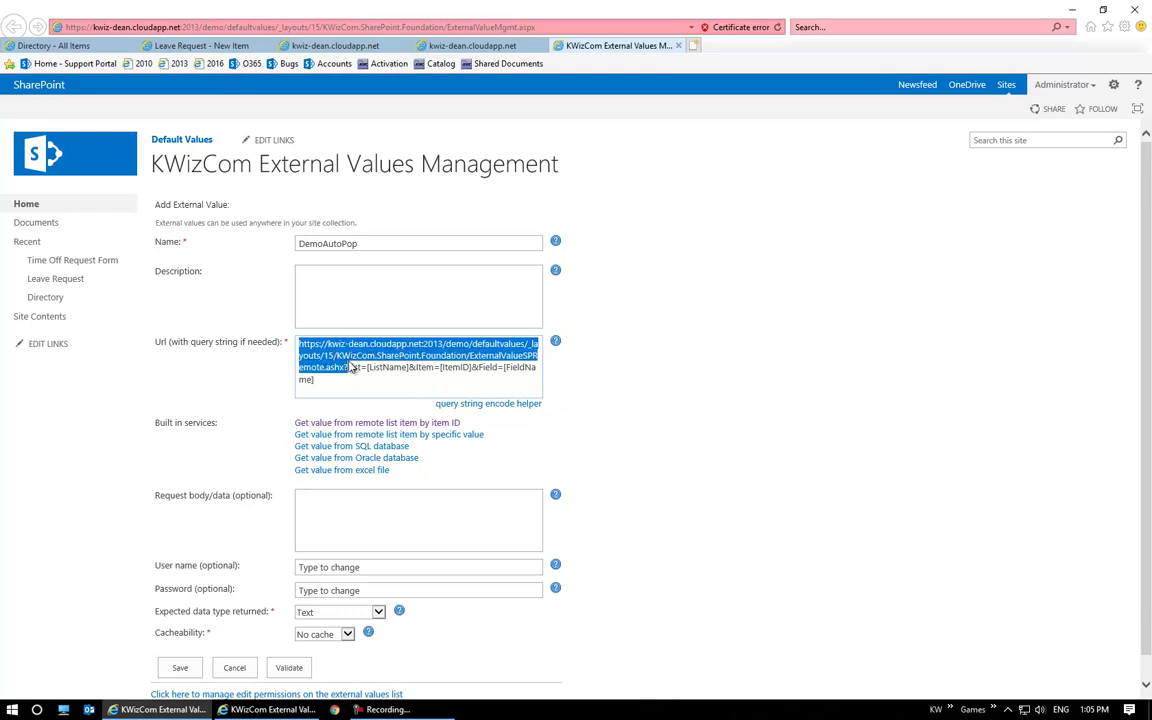
left_click(367, 368)
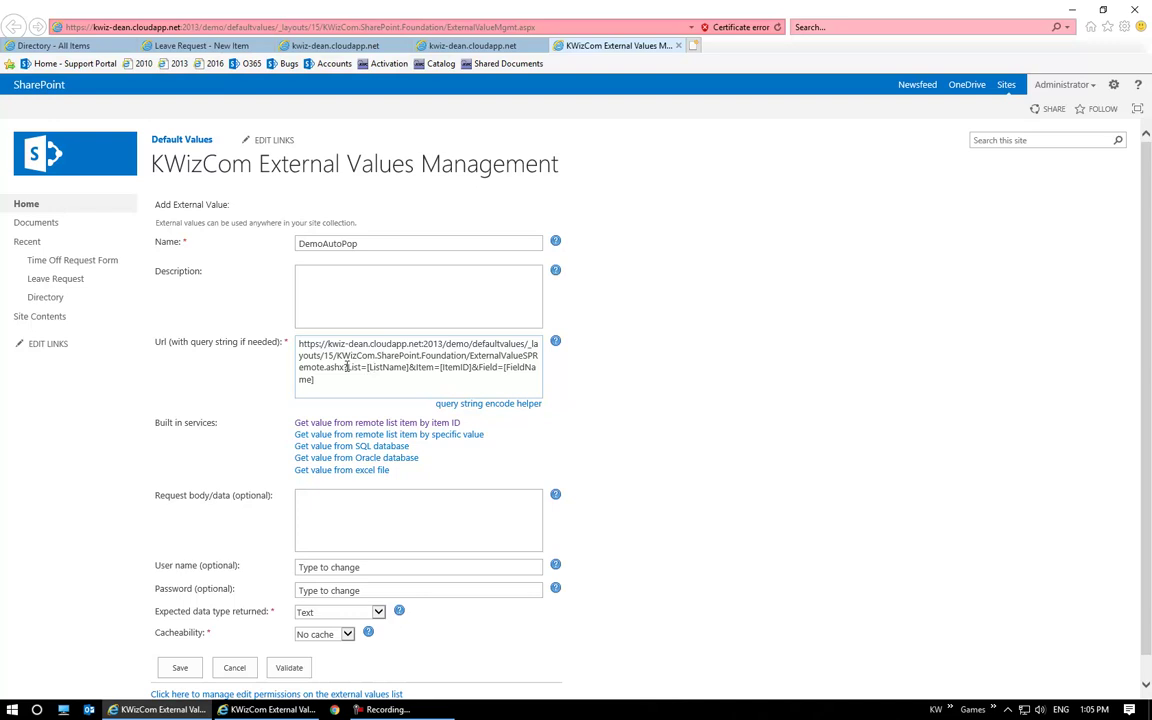
left_click_drag(347, 368, 381, 381)
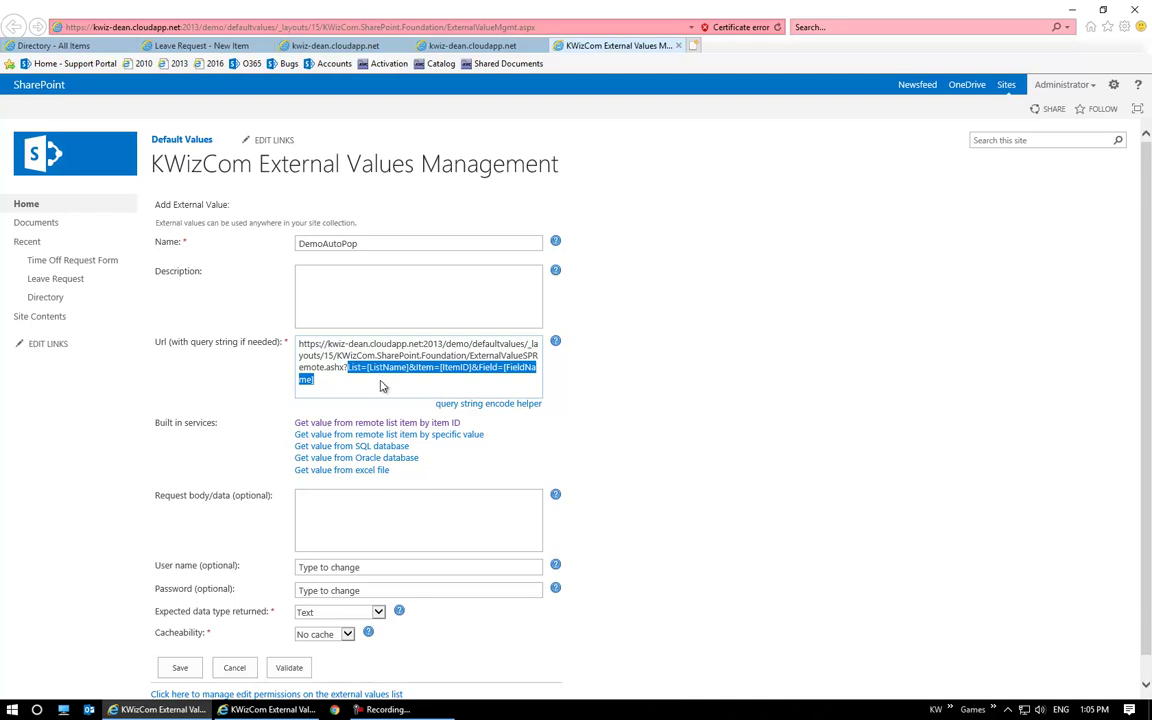
left_click(381, 381)
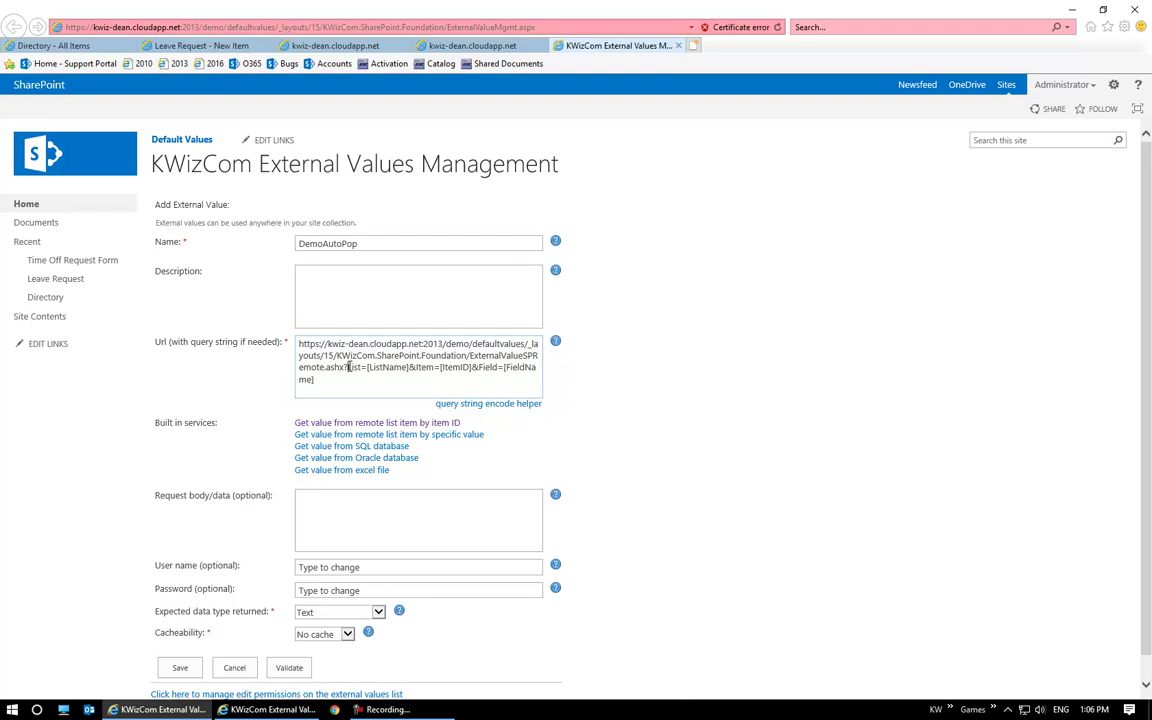
Replace the [ListName] placeholder in the DemoAutoPop URL with Directory
scroll(776, 404, "down", 1)
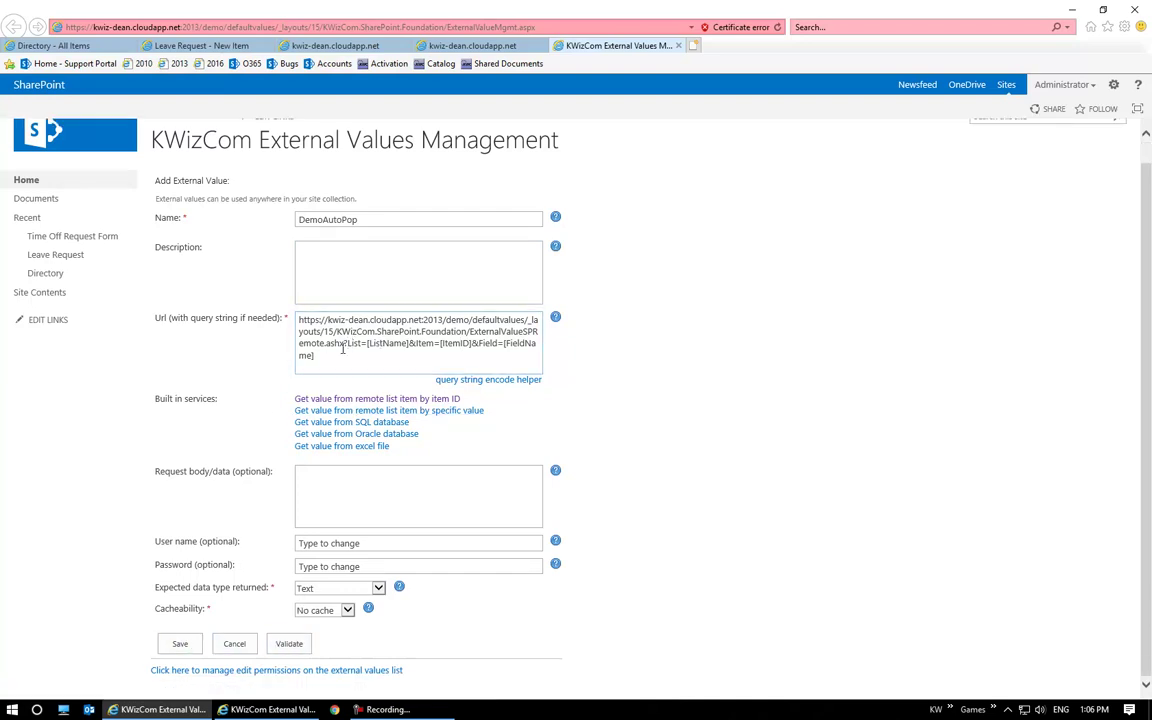
left_click(408, 343)
key("BackSpace")
key("BackSpace")
key("BackSpace")
key("BackSpace")
key("BackSpace")
key("BackSpace")
key("BackSpace")
key("BackSpace")
key("BackSpace")
key("BackSpace")
type("Dire")
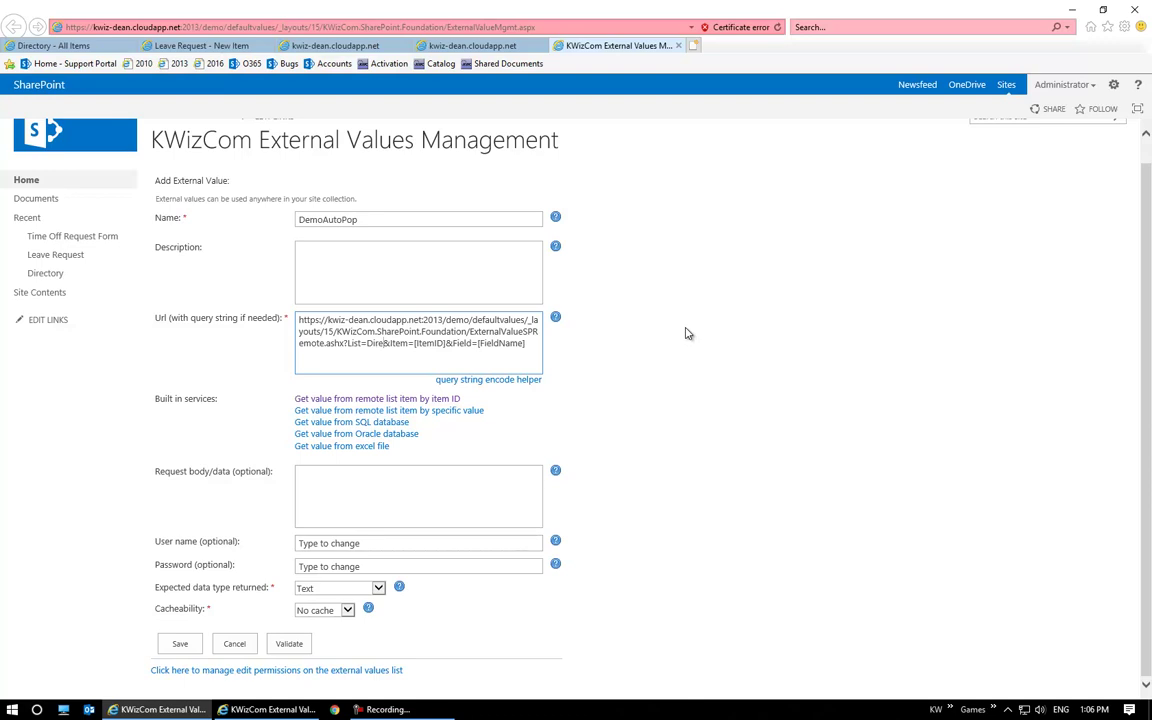
type("ctory")
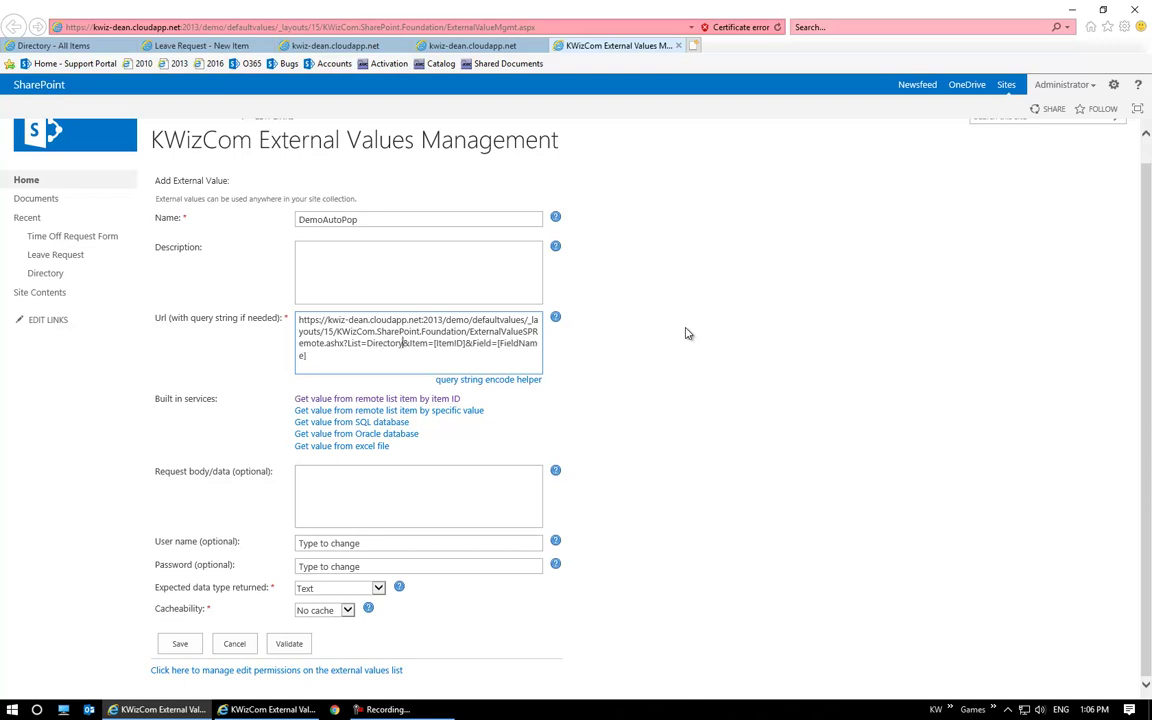
Review the Item and Field parameters in the URL and check the column names in the Directory list
key("Right")
key("Right")
key("Right")
key("Right")
key("Right")
key("Right")
key("Right")
key("Right")
key("Right")
key("Right")
key("Right")
key("Right")
key("Right")
key("Right")
key("Right")
key("Right")
key("Right")
key("Right")
key("Left")
left_click(32, 45)
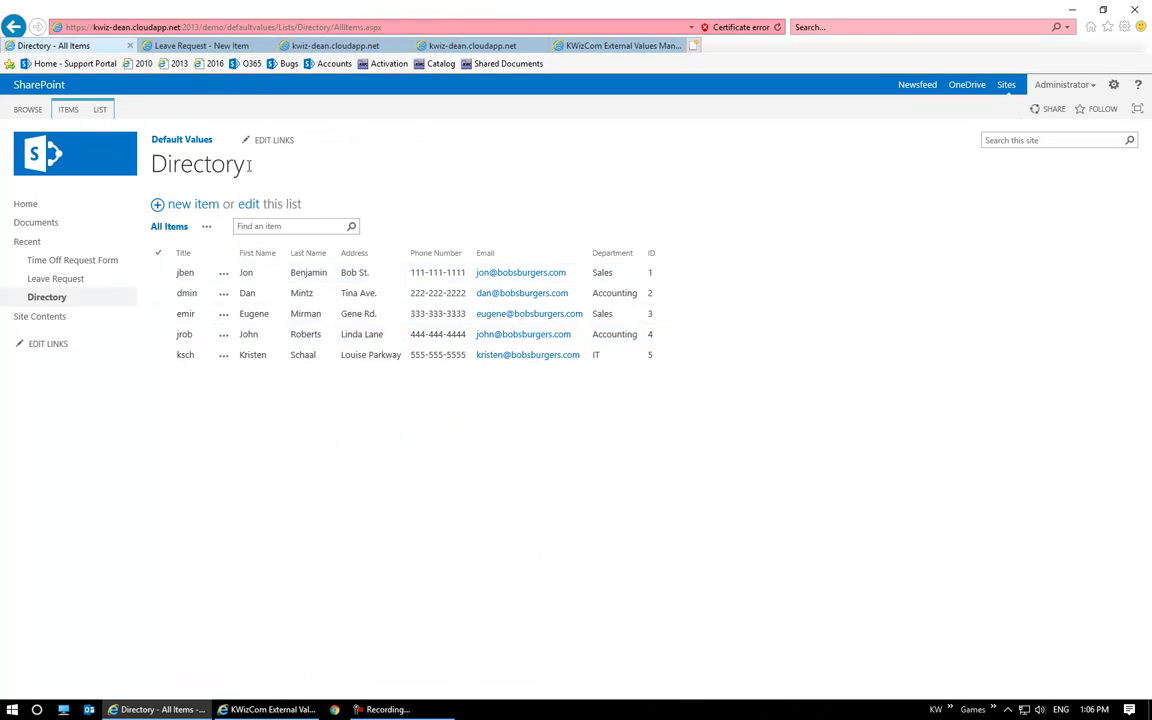
left_click(610, 45)
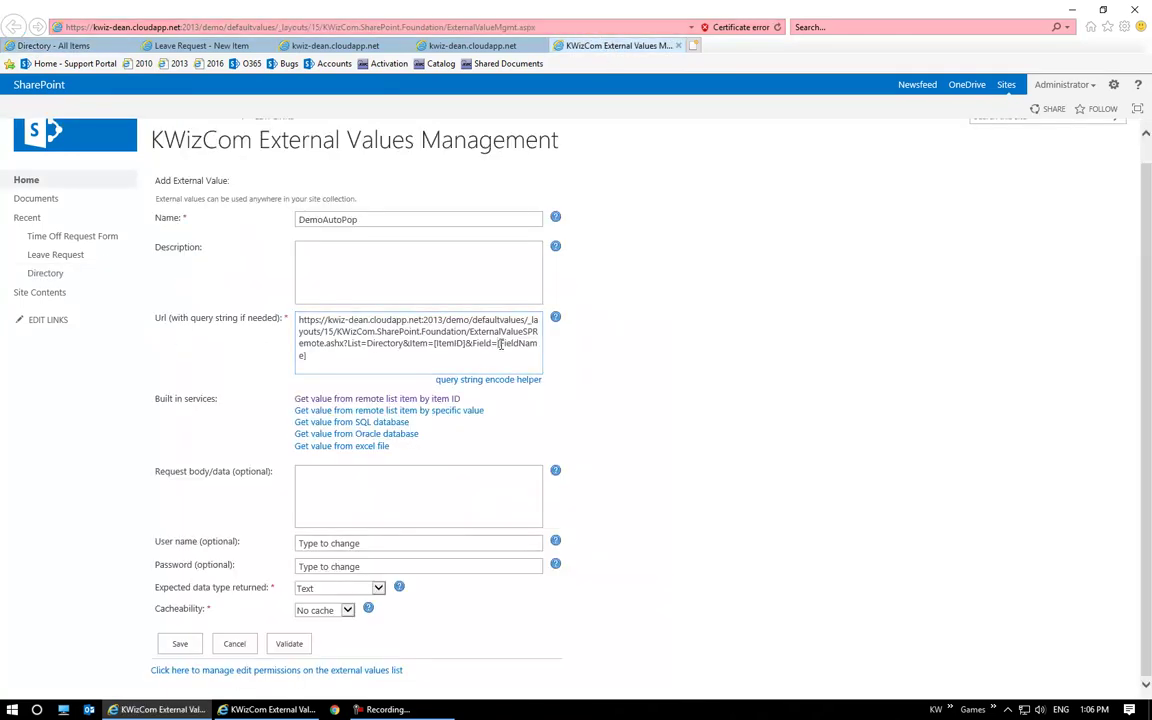
Replace the [FieldName] placeholder in the DemoAutoPop URL with First Name
left_click_drag(492, 343, 581, 362)
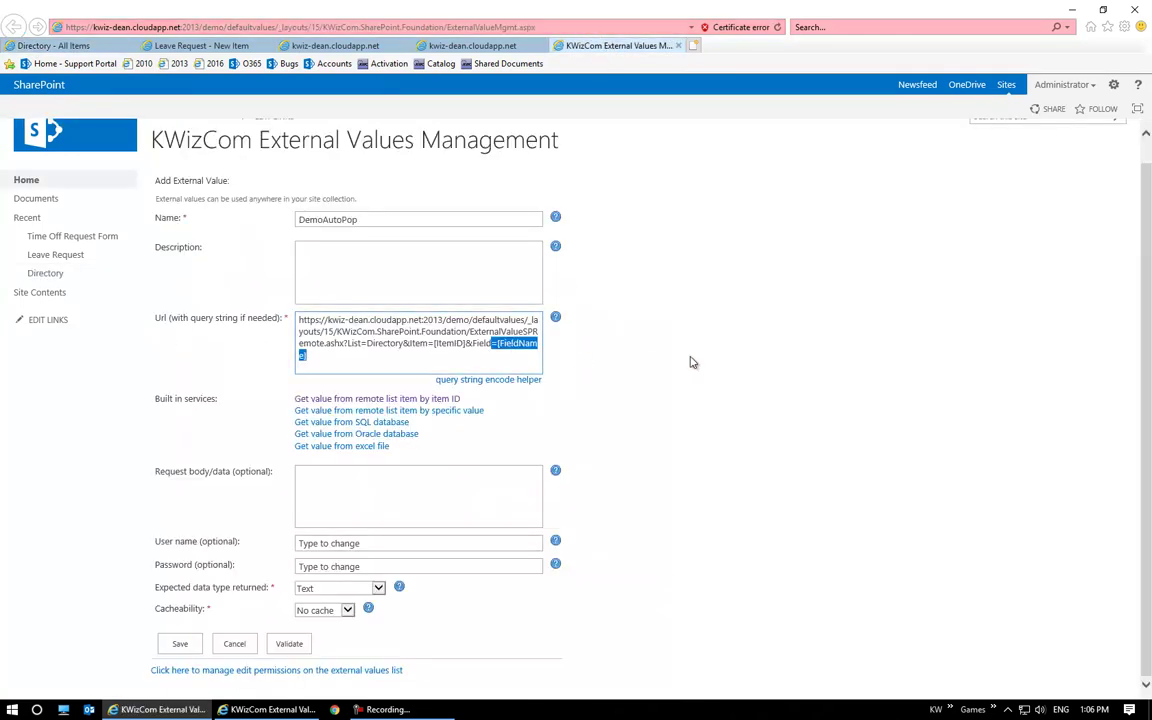
key("Right")
key("BackSpace")
key("BackSpace")
key("BackSpace")
key("BackSpace")
key("BackSpace")
key("BackSpace")
key("BackSpace")
key("BackSpace")
key("BackSpace")
key("BackSpace")
key("BackSpace")
type("First Nam")
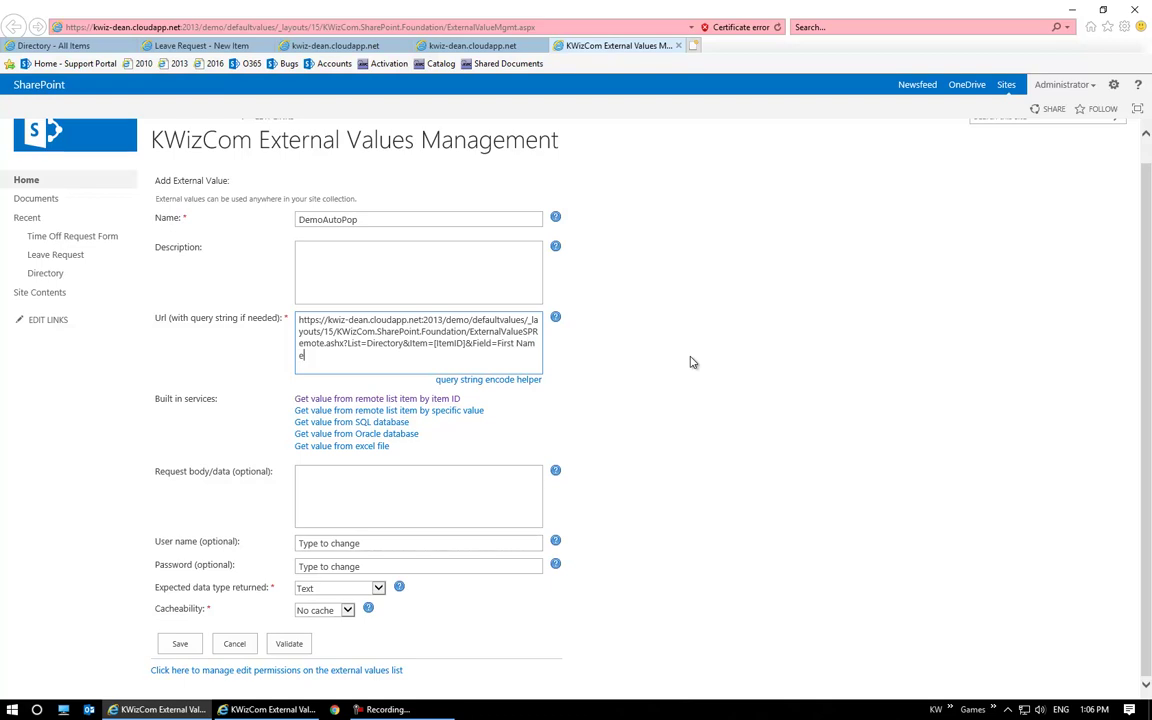
type("e")
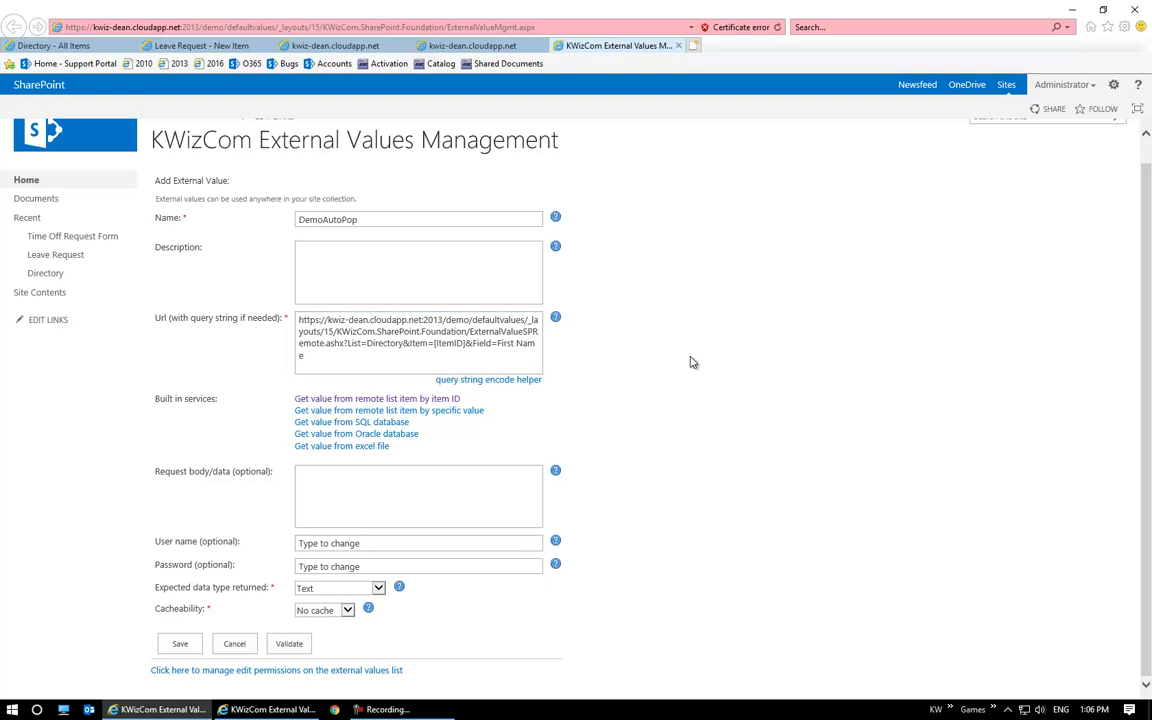
Validate the DemoAutoPop external value using 2 as the sample ItemID
left_click(290, 645)
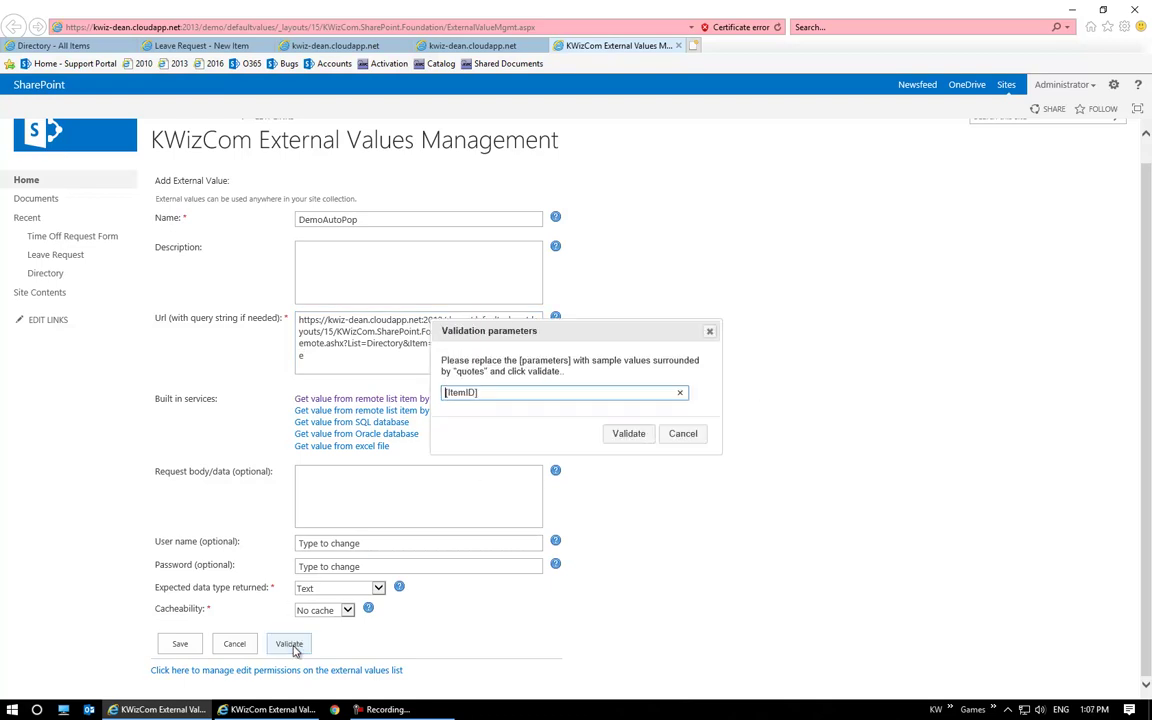
left_click(523, 393)
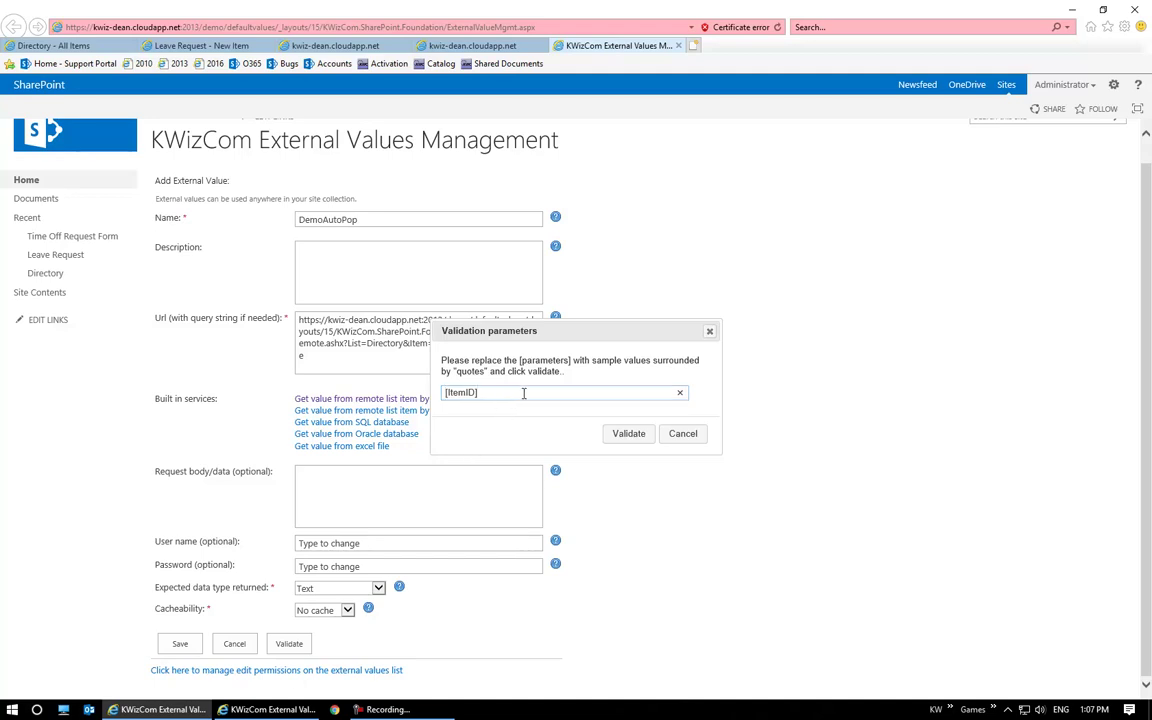
key("BackSpace")
key("BackSpace")
key("BackSpace")
key("BackSpace")
key("BackSpace")
key("BackSpace")
key("BackSpace")
key("BackSpace")
type("2")
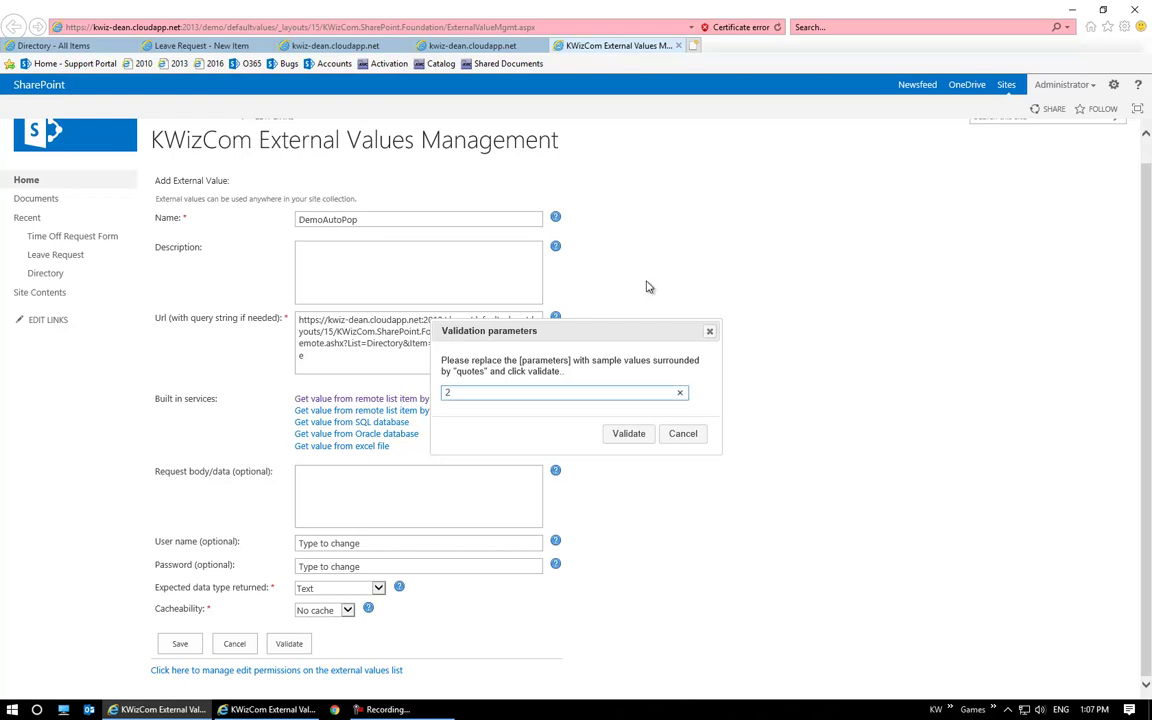
left_click(625, 438)
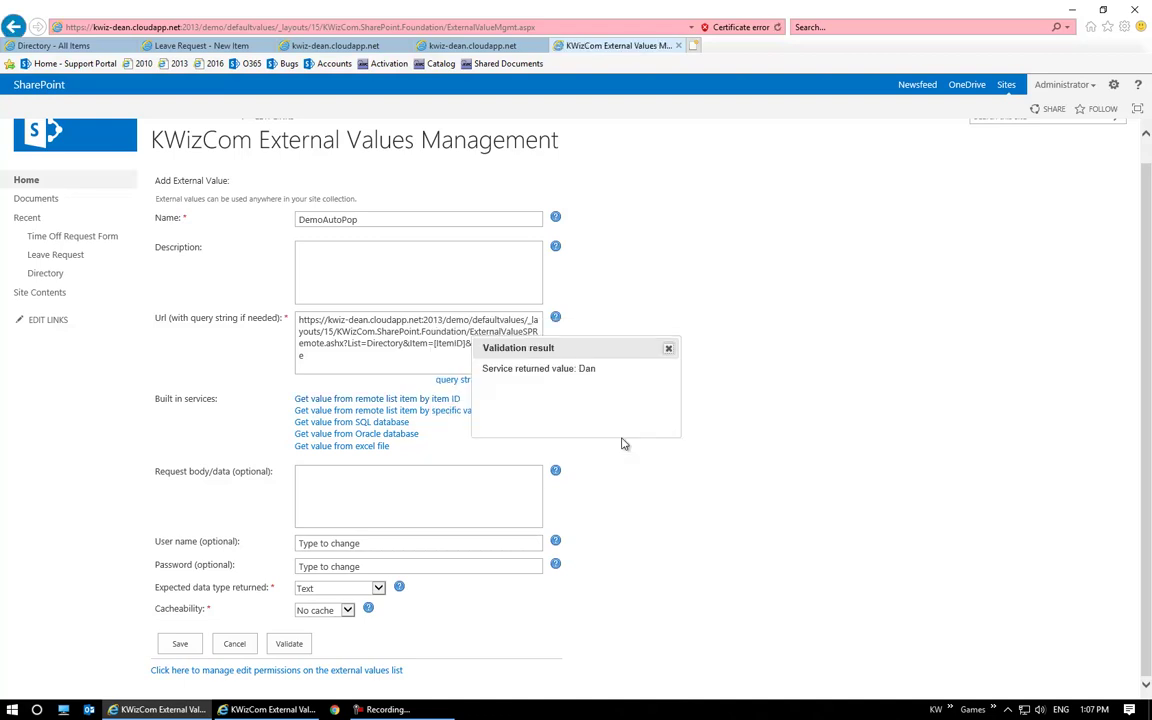
Compare the value returned by the validation with the Directory record whose ID is 2, and close the validation result
double_click(587, 368)
left_click(65, 45)
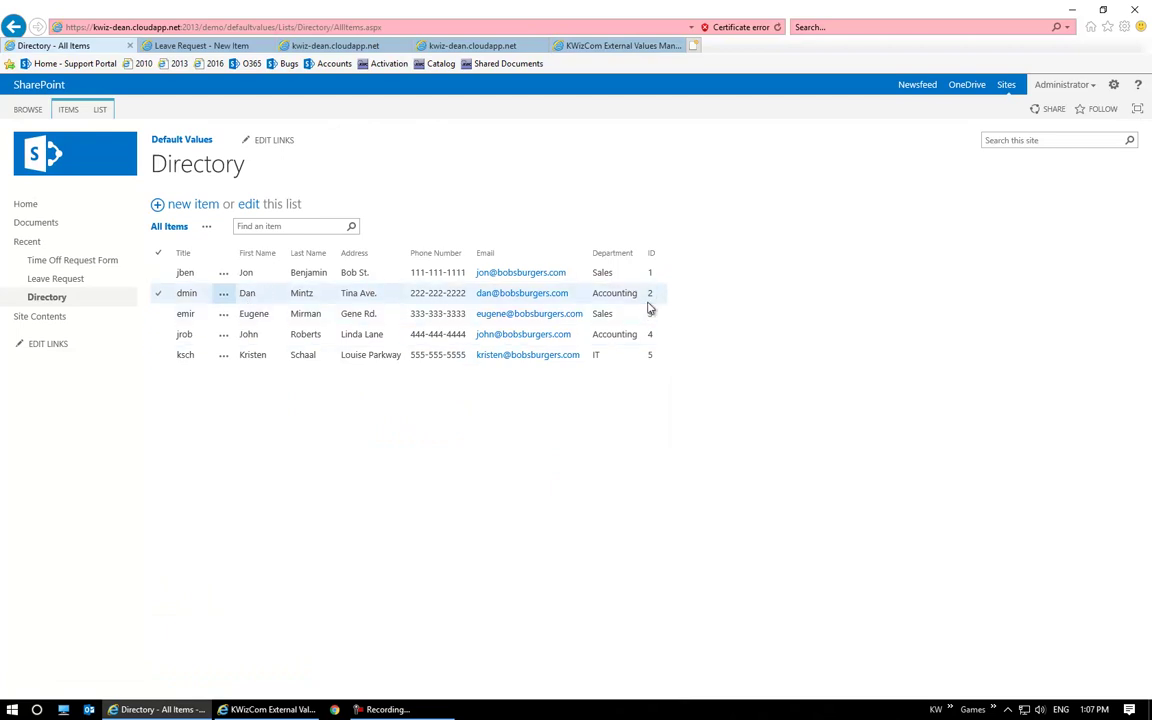
left_click(620, 45)
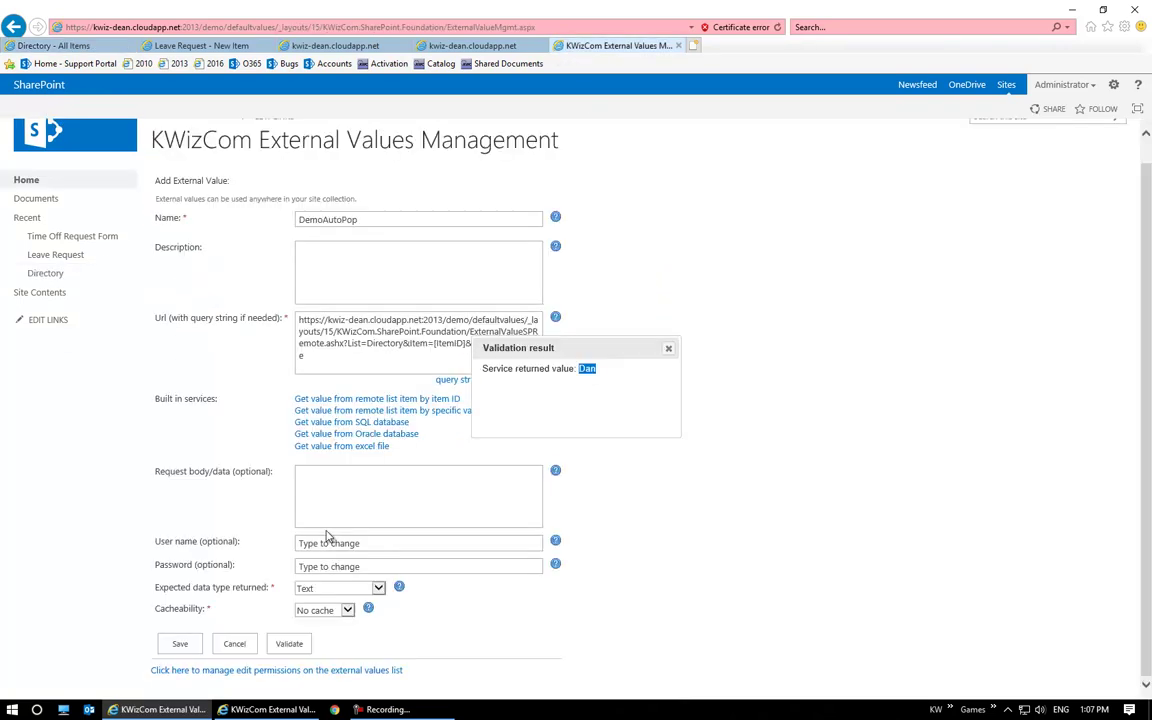
left_click(663, 350)
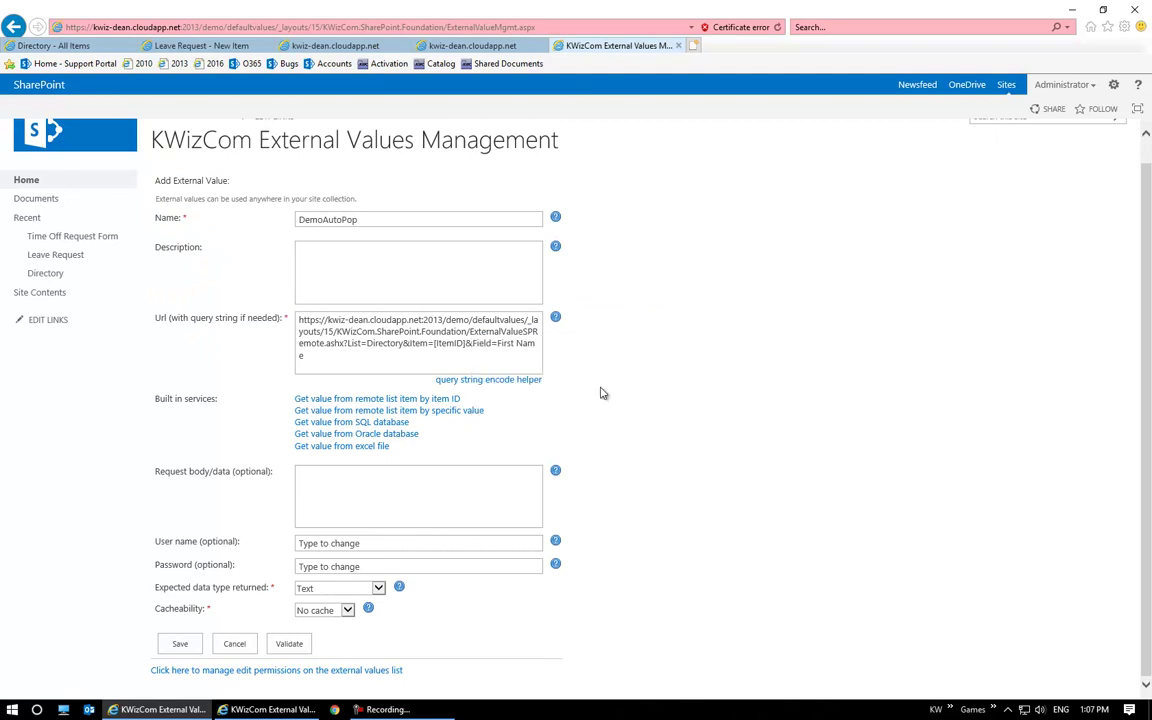
Set the List parameter in the DemoAutoPop URL back to the [ListName] placeholder
key("BackSpace")
key("BackSpace")
key("BackSpace")
key("BackSpace")
key("BackSpace")
key("BackSpace")
key("BackSpace")
key("BackSpace")
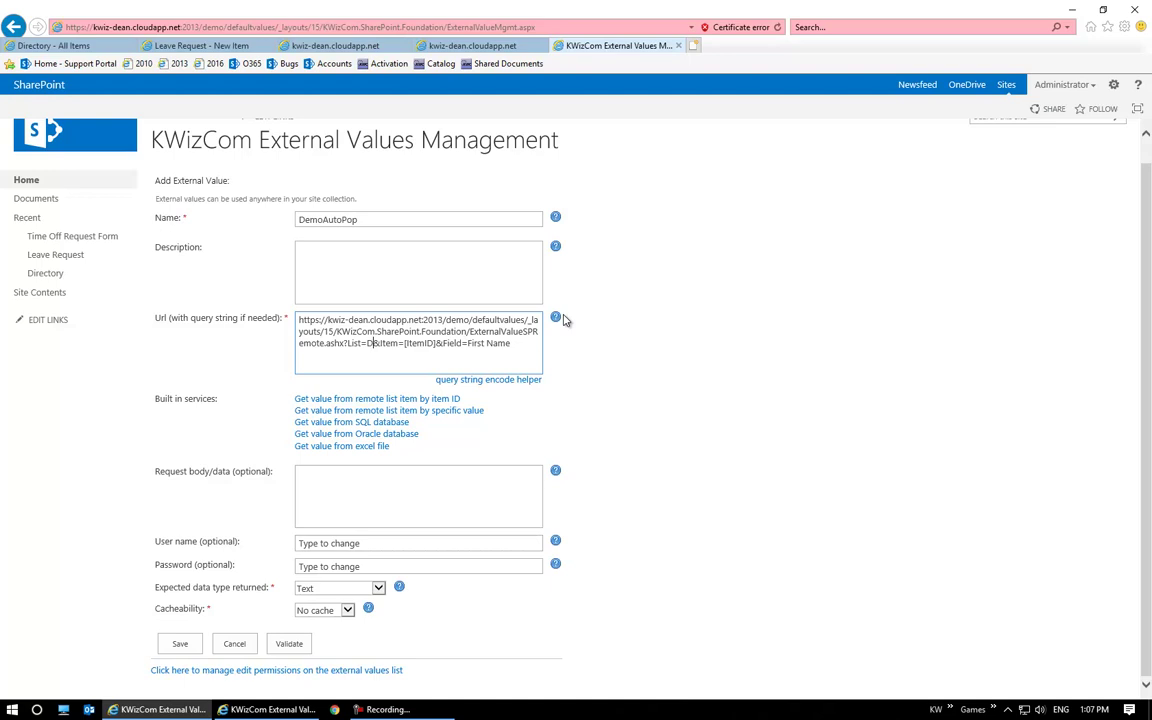
key("BackSpace")
type("[List")
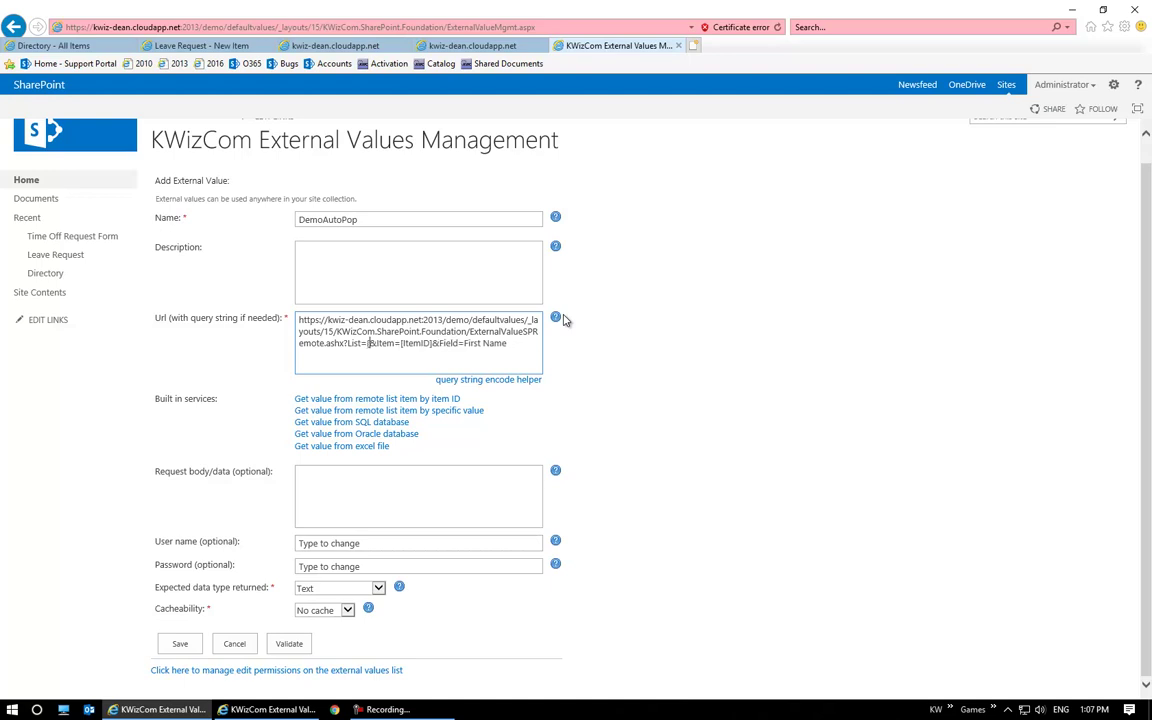
type("]")
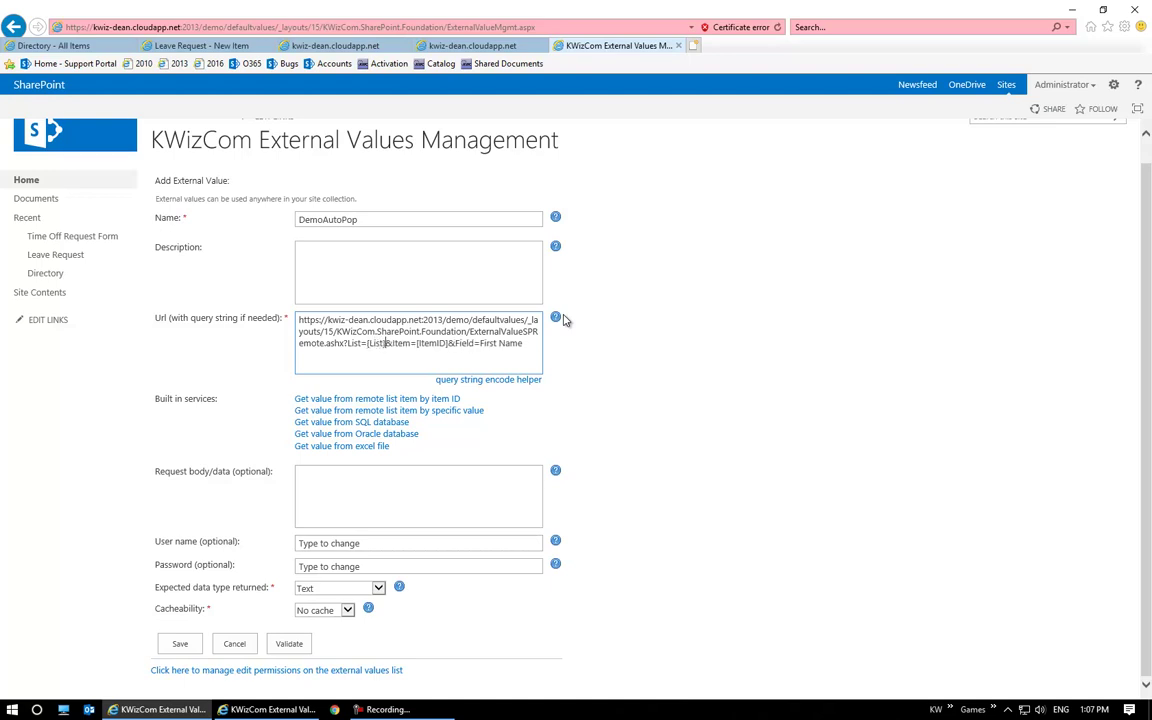
key("Left")
type("Name")
Set the Field parameter in the DemoAutoPop URL back to the [FieldName] placeholder and save the external value
key("Right")
key("Right")
key("Right")
key("Right")
key("Right")
key("Right")
key("Right")
key("Right")
key("Right")
key("Right")
key("Right")
key("Right")
key("Right")
key("Right")
key("Right")
key("Right")
key("Right")
key("Right")
key("Right")
key("Right")
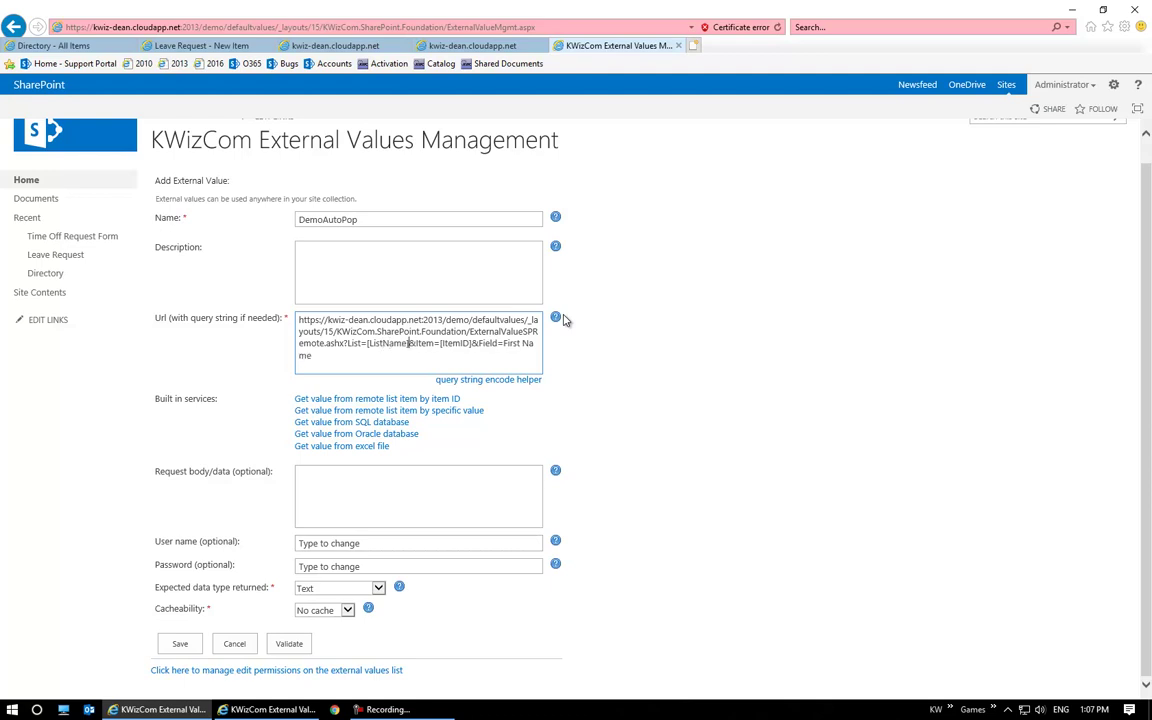
key("ctrl+shift+End")
type("[FieldName")
left_click(181, 644)
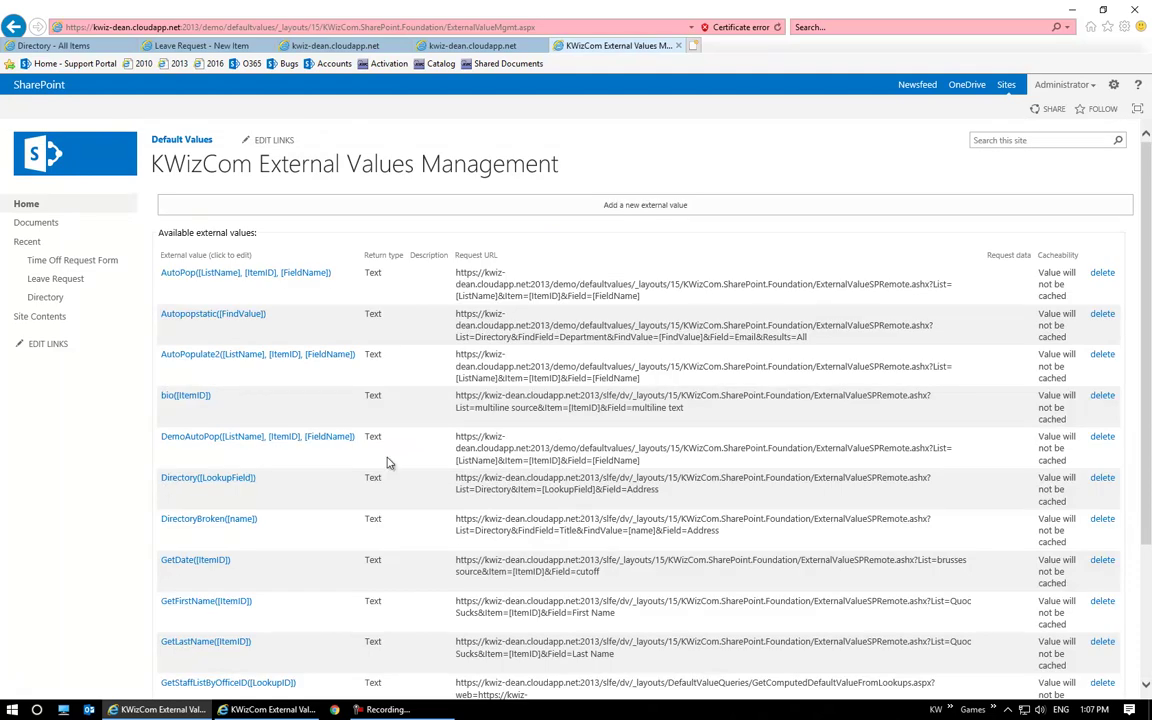
Choose DemoAutoPop from the available external values for the First Name field's default value
left_click_drag(157, 442, 383, 442)
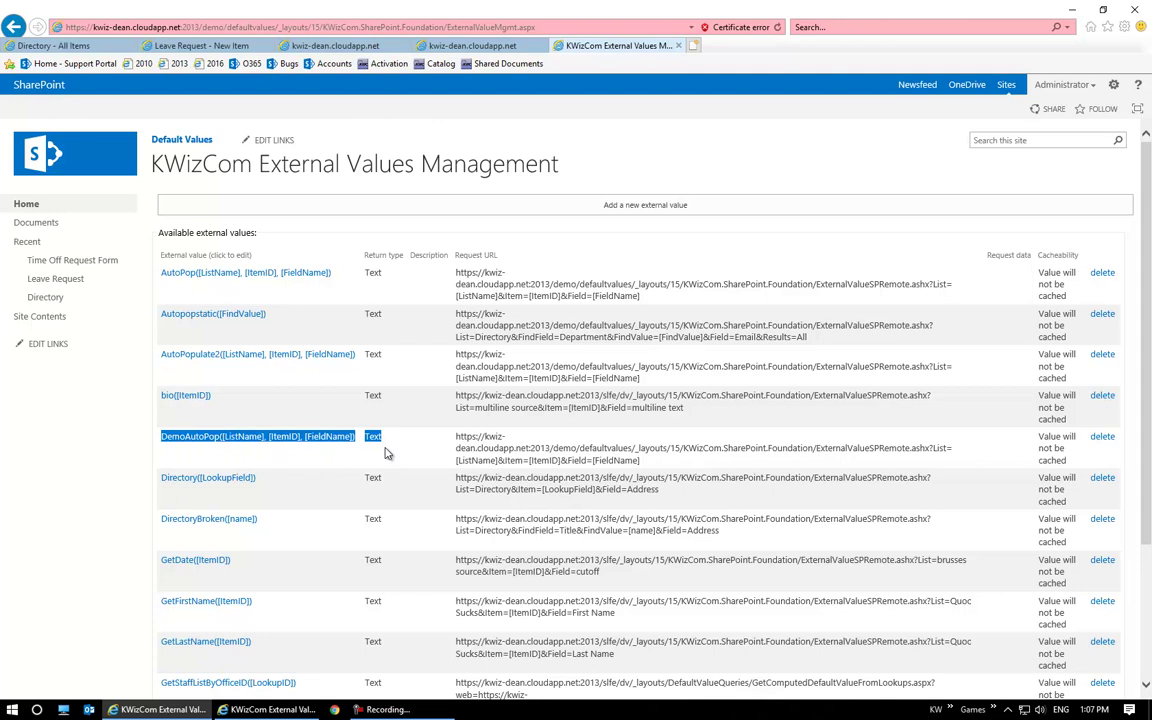
left_click(455, 46)
left_click(333, 46)
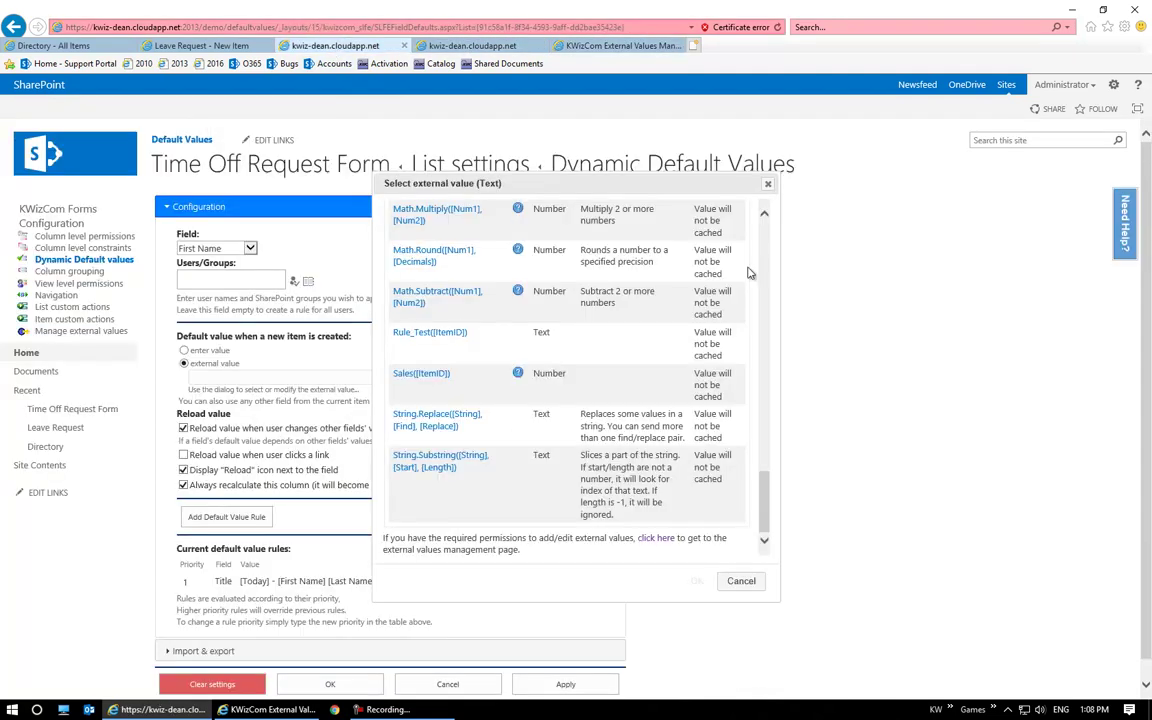
left_click_drag(764, 509, 768, 230)
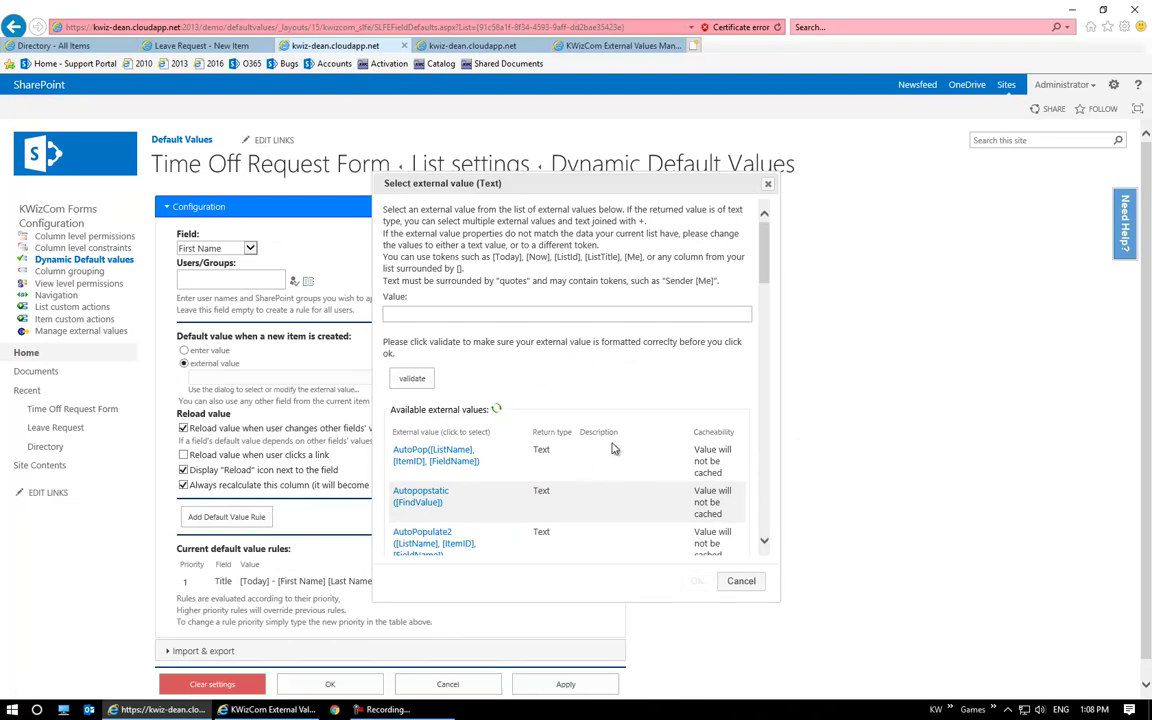
left_click_drag(764, 249, 763, 364)
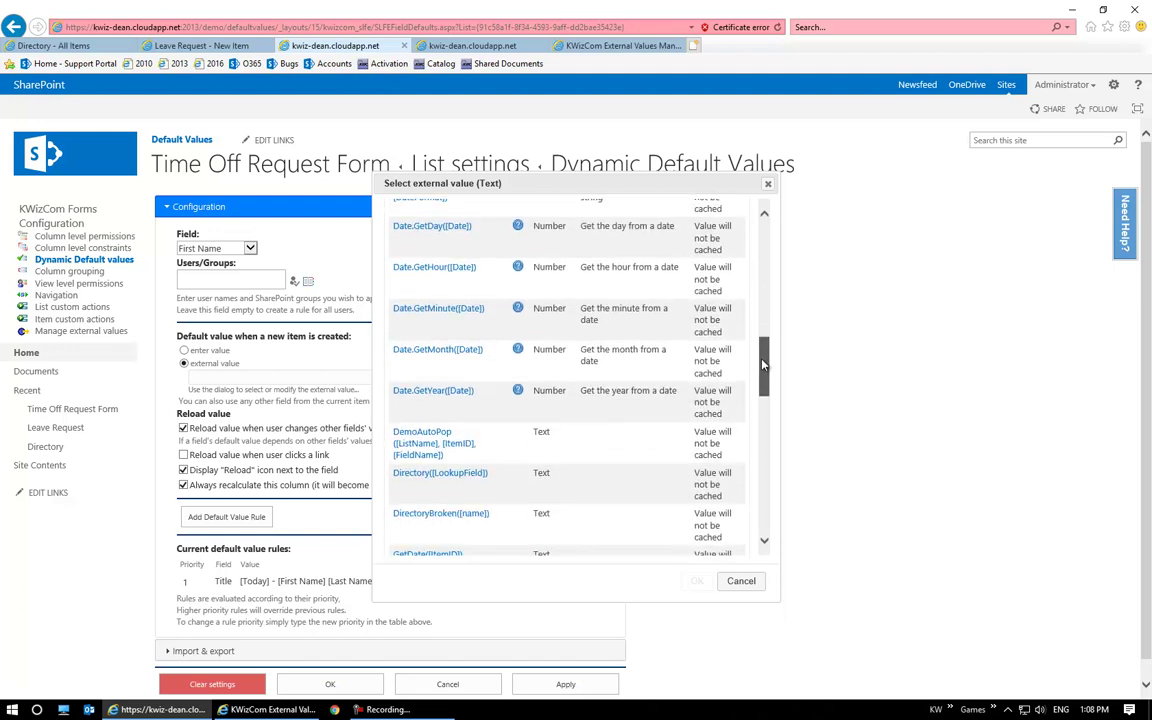
left_click(428, 445)
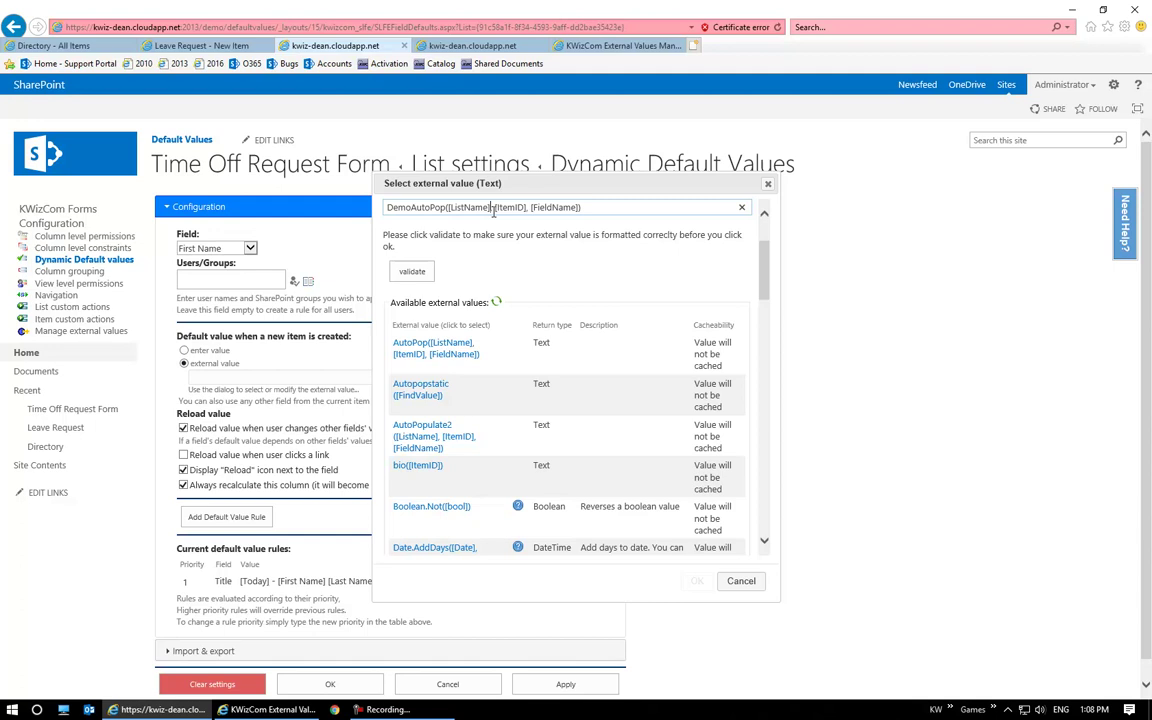
Replace the [ListName] argument in the DemoAutoPop expression with Directory
key("BackSpace")
key("BackSpace")
key("BackSpace")
key("BackSpace")
key("BackSpace")
key("BackSpace")
key("BackSpace")
key("BackSpace")
key("BackSpace")
key("BackSpace")
key("BackSpace")
key("BackSpace")
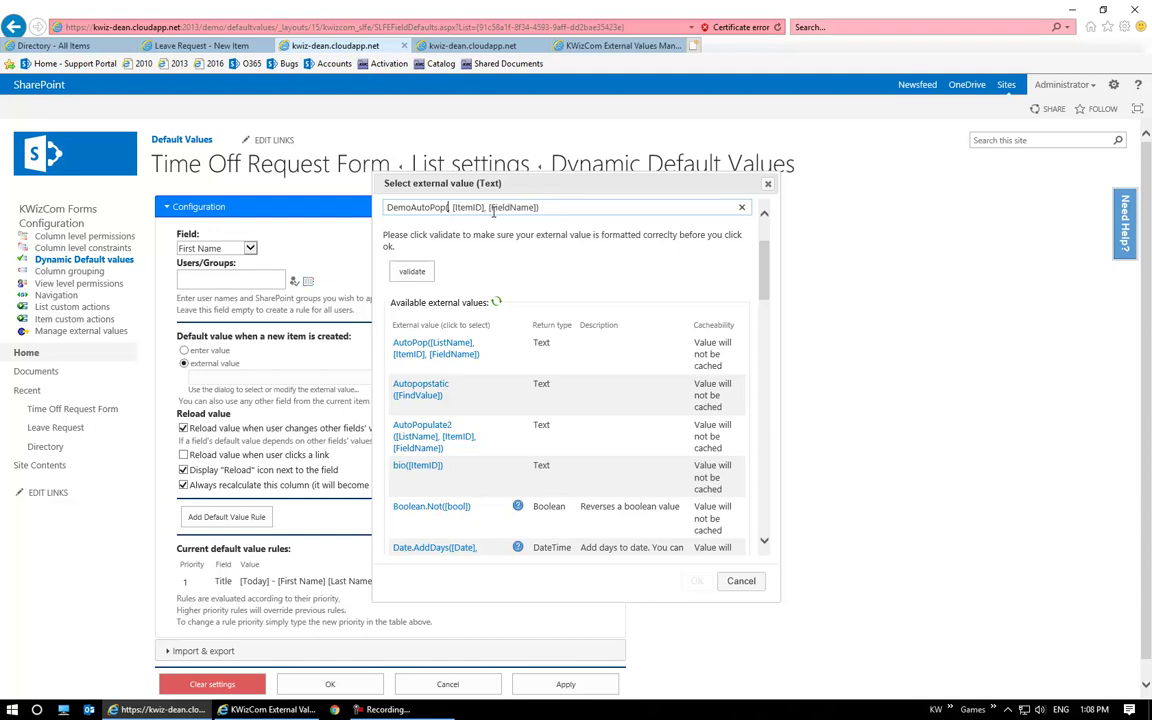
type("Dre")
type("ectory")
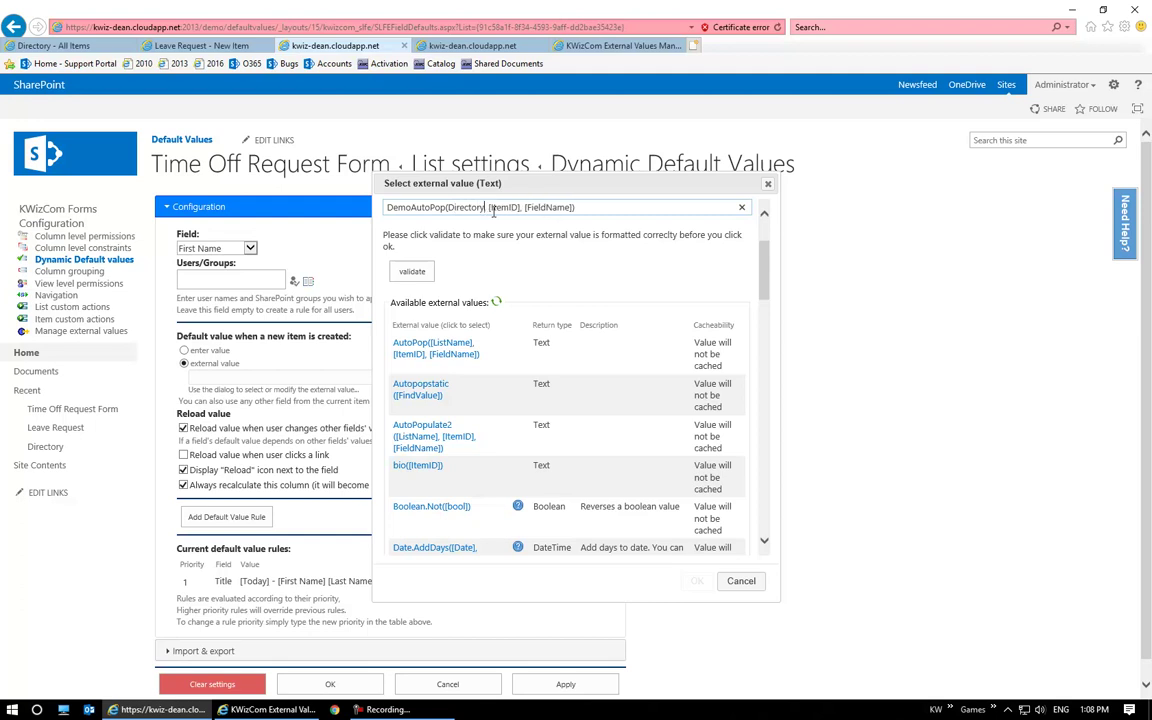
type(",")
Replace the [FieldName] argument in the DemoAutoPop expression with First Name
left_click(575, 207)
left_click(575, 208)
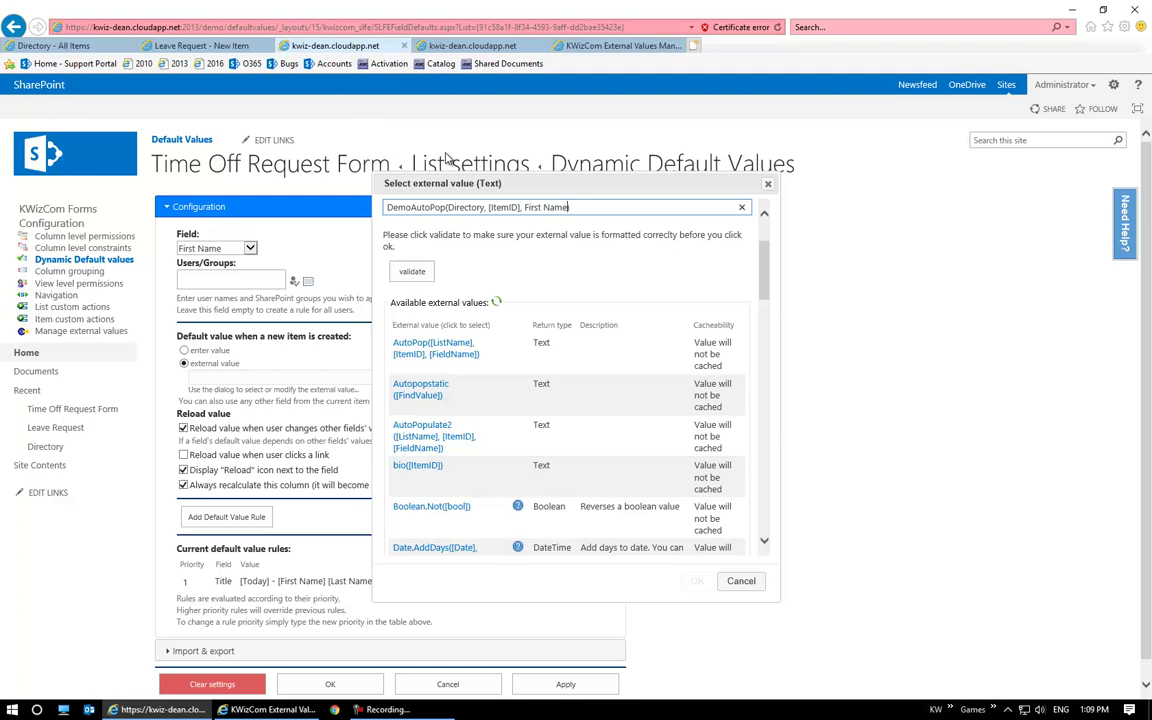
left_click(1134, 9)
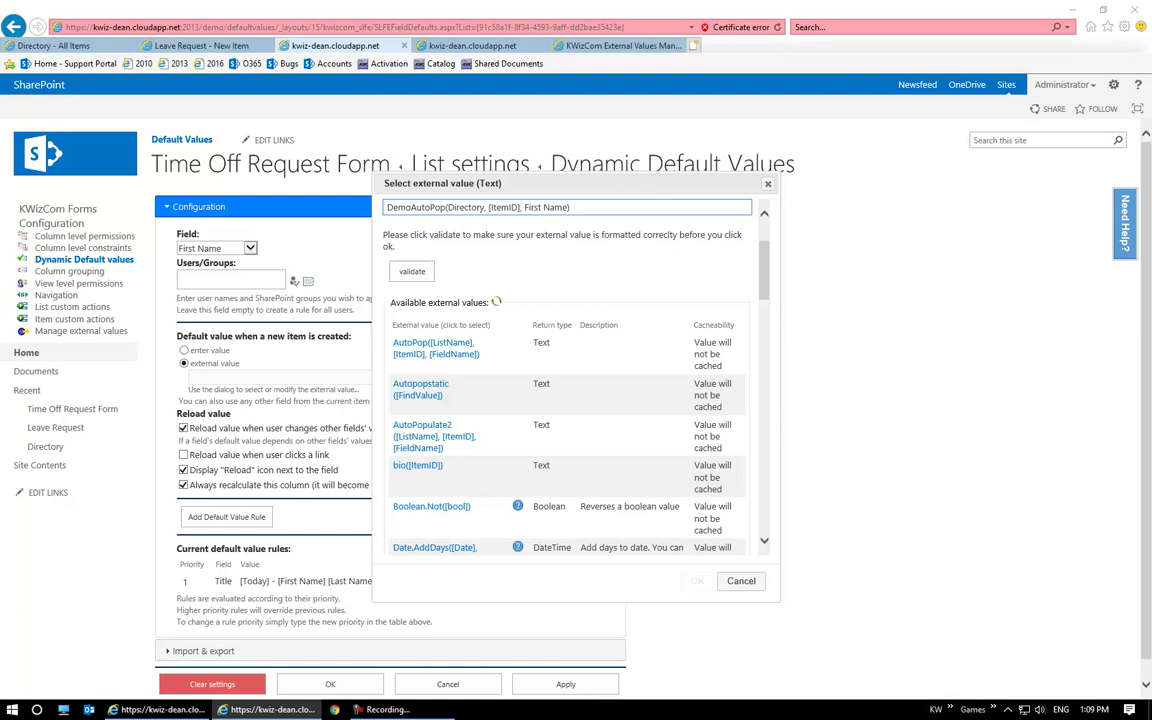
Check the Employee ID column's name in the Leave Request form and change the expression's [ItemID] token to [Employee ID]
left_click(495, 207)
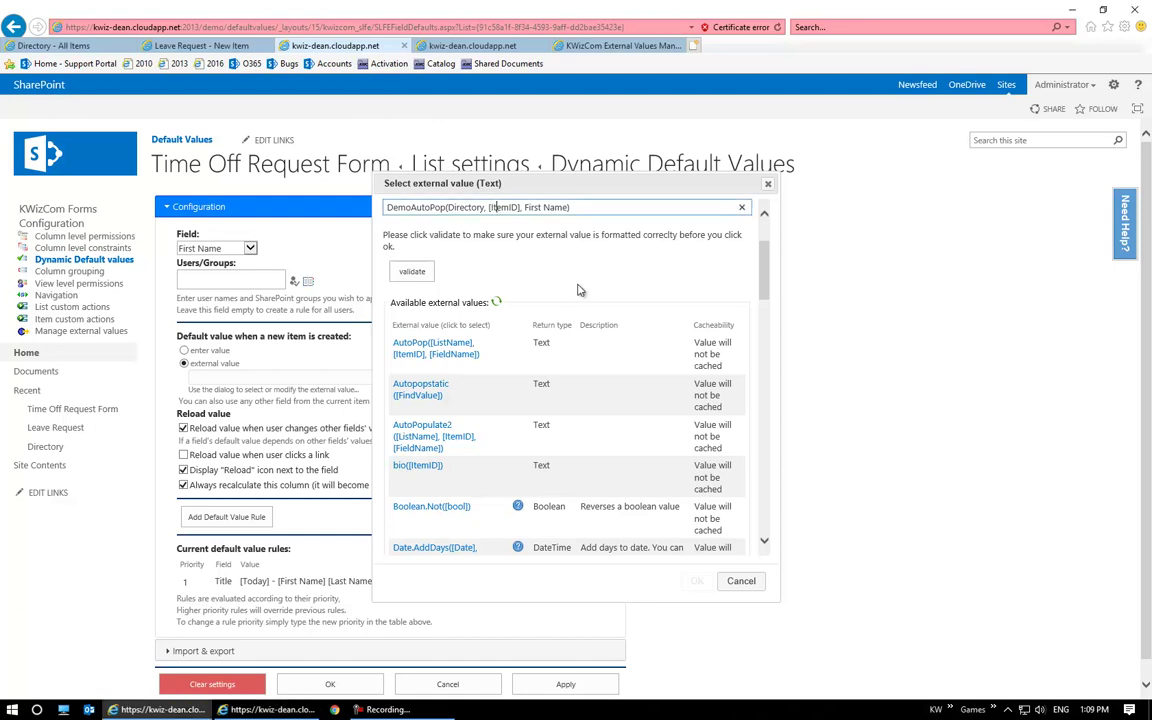
left_click(205, 46)
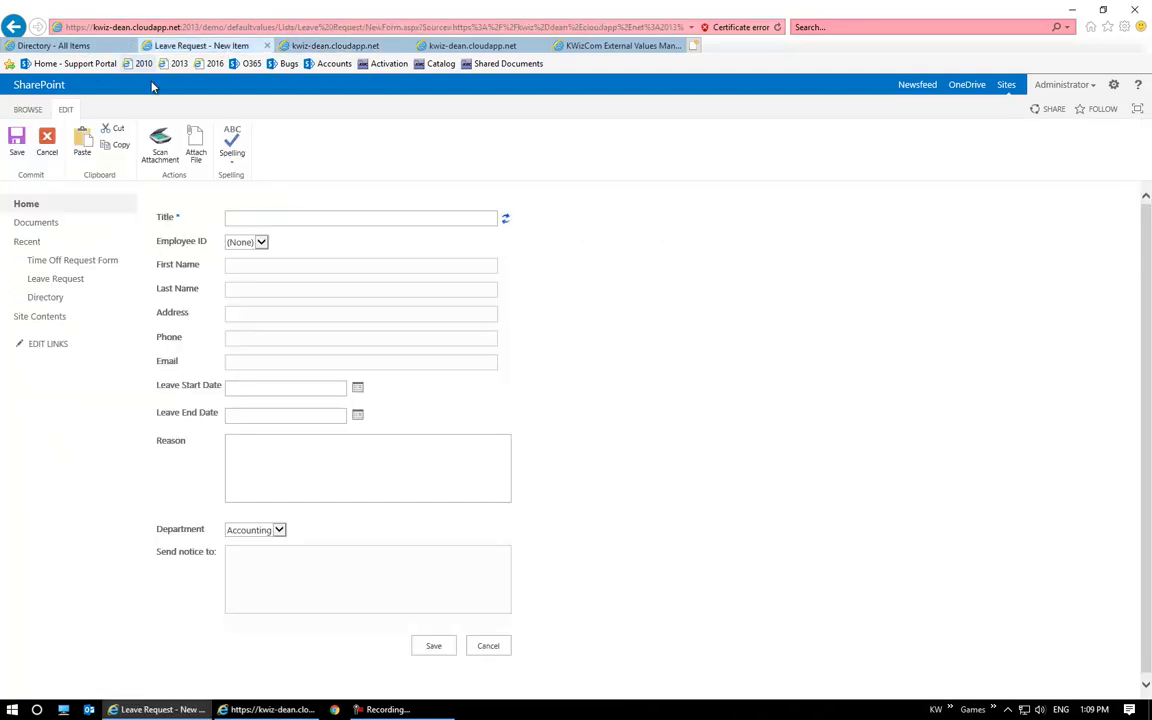
left_click_drag(158, 240, 205, 234)
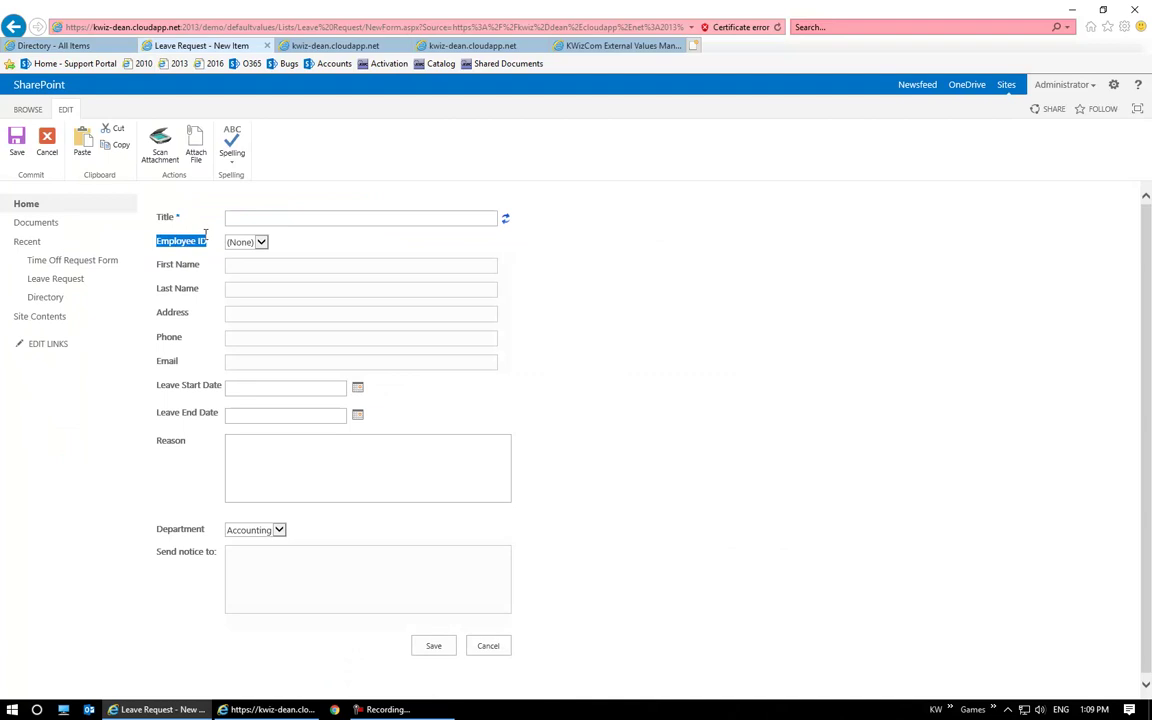
left_click(300, 47)
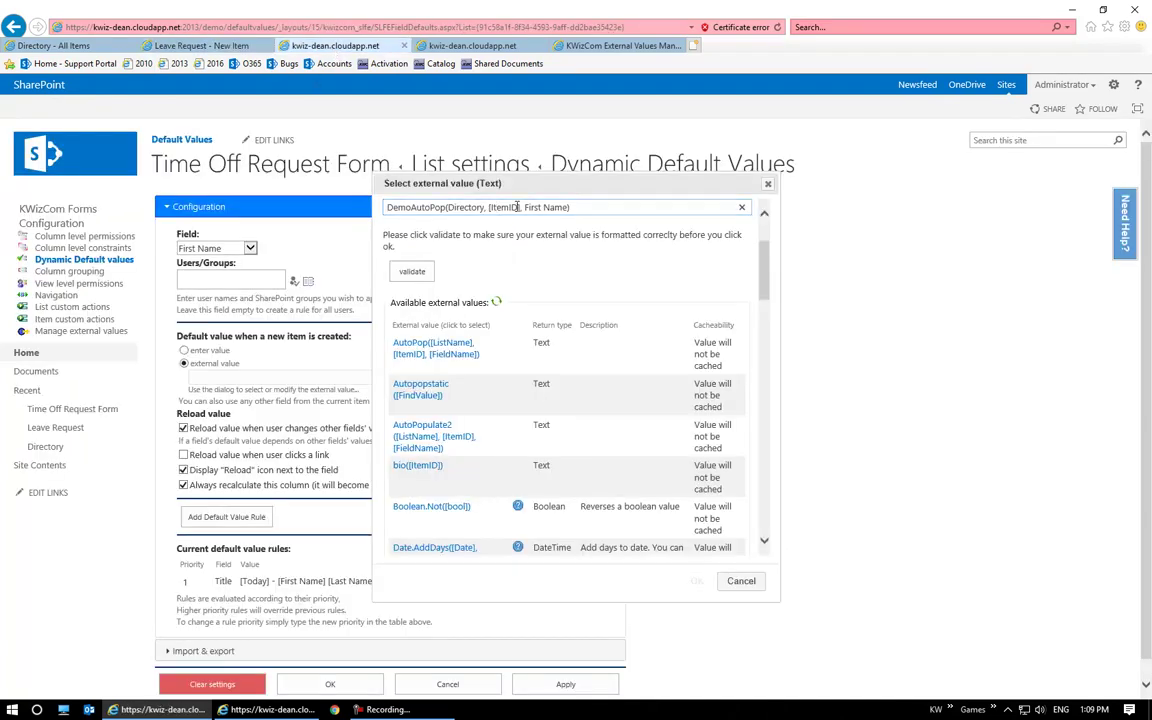
key("BackSpace")
key("BackSpace")
key("BackSpace")
key("BackSpace")
key("BackSpace")
key("BackSpace")
type("Employee ID")
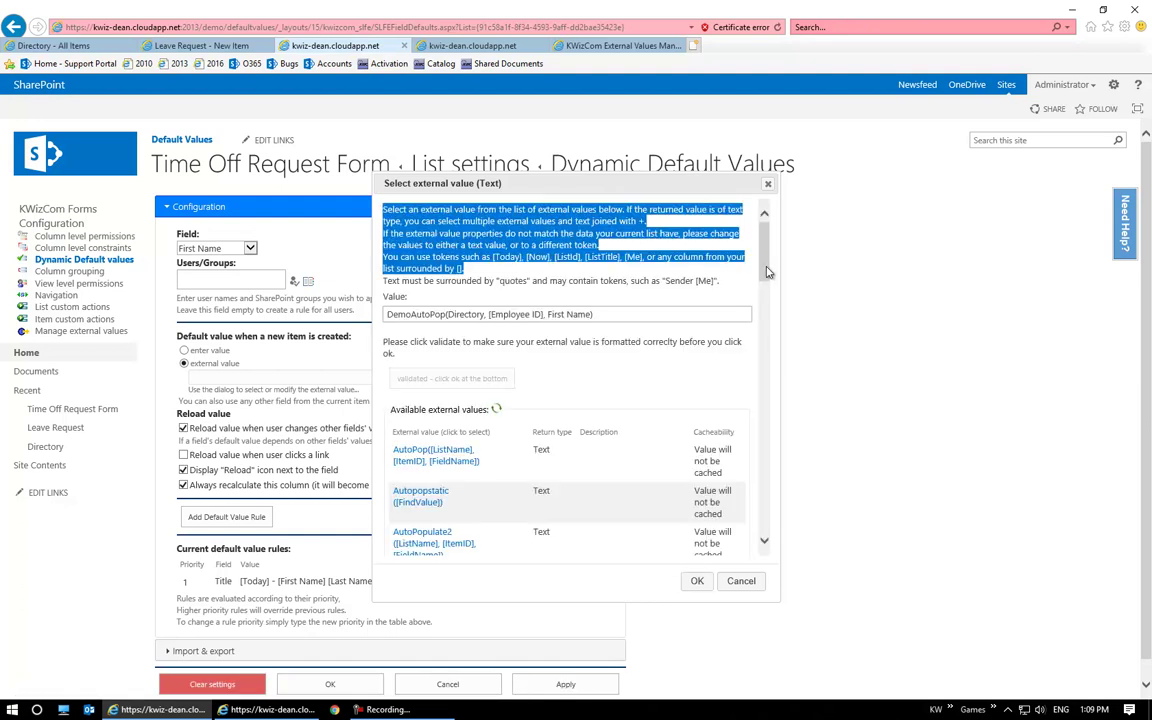
Accept the expression DemoAutoPop(Directory, [Employee ID], First Name) and add it as the First Name default value rule
left_click(629, 261)
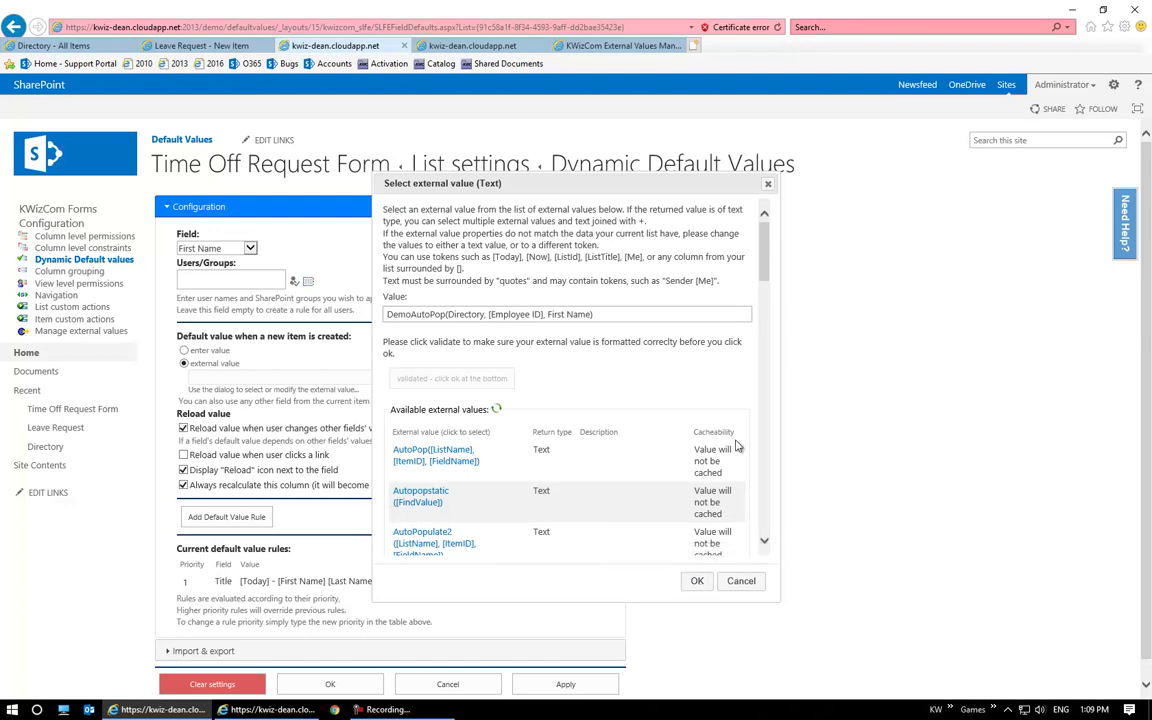
left_click(700, 581)
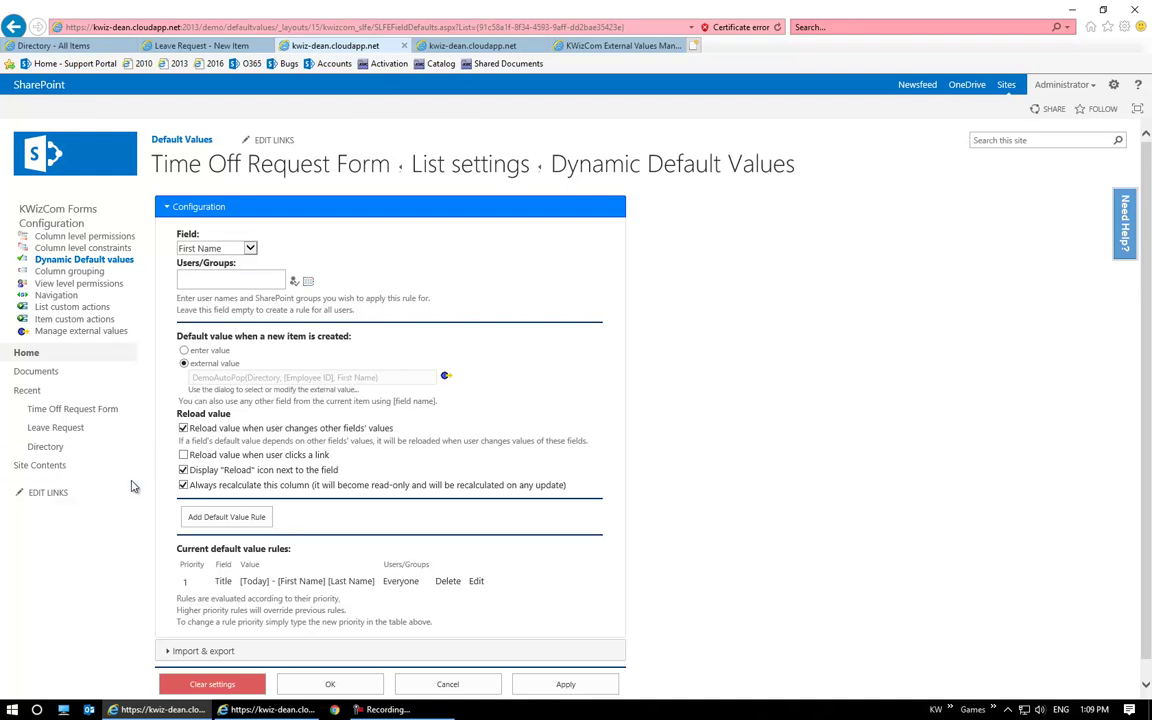
scroll(740, 490, "down", 1)
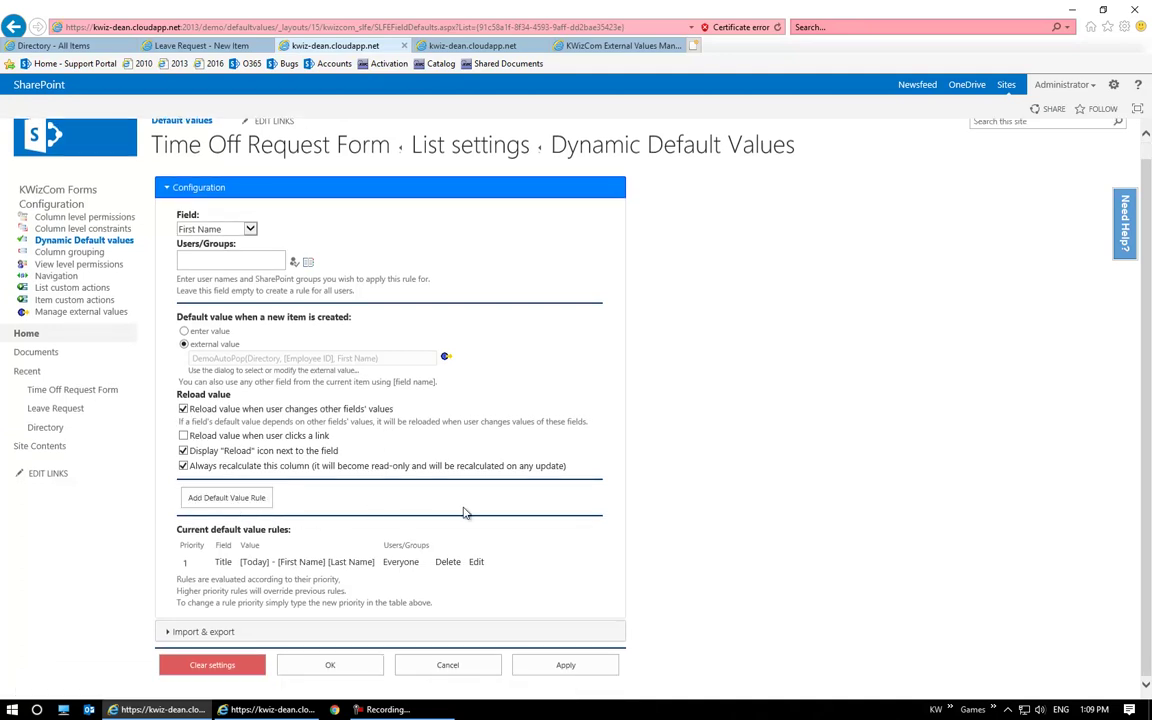
left_click(249, 497)
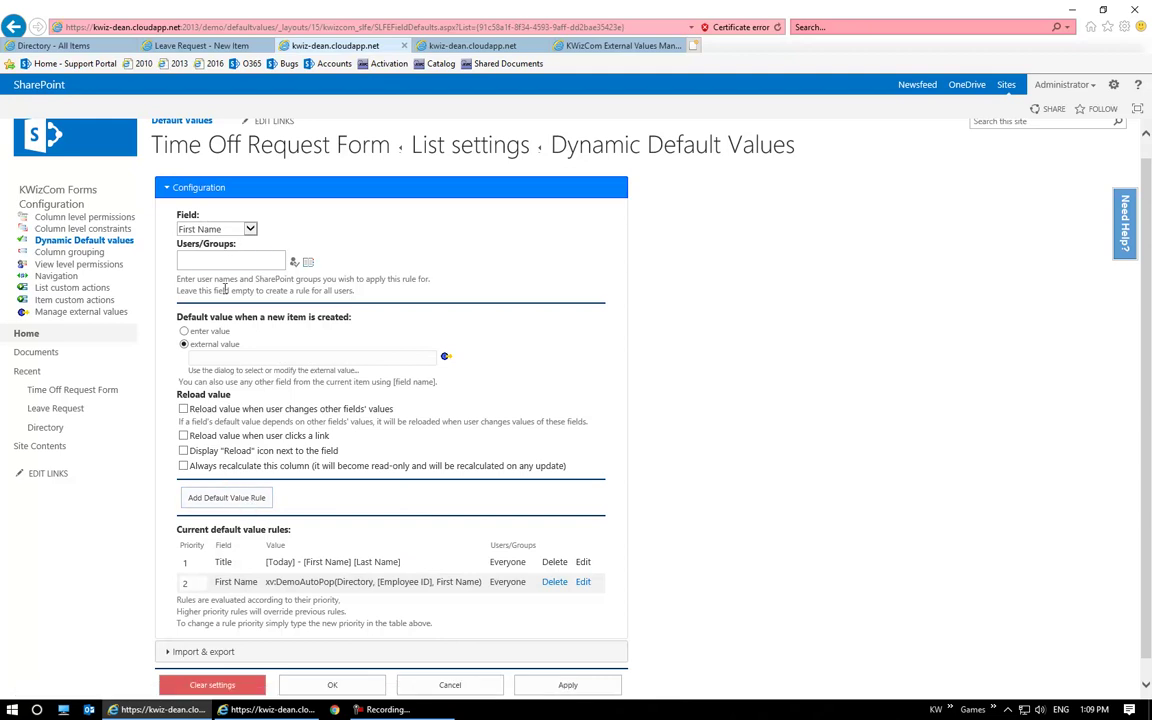
Review the current default value rules for Title and First Name and apply the settings
scroll(864, 324, "down", 1)
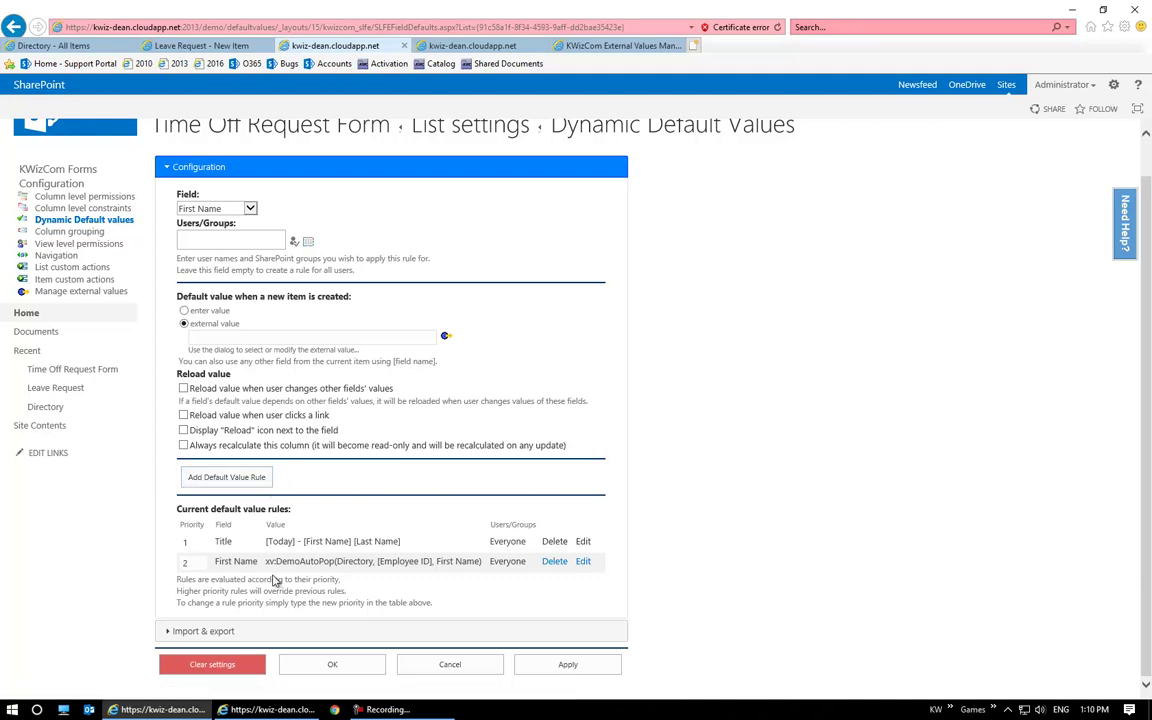
left_click_drag(177, 510, 291, 511)
left_click(408, 532)
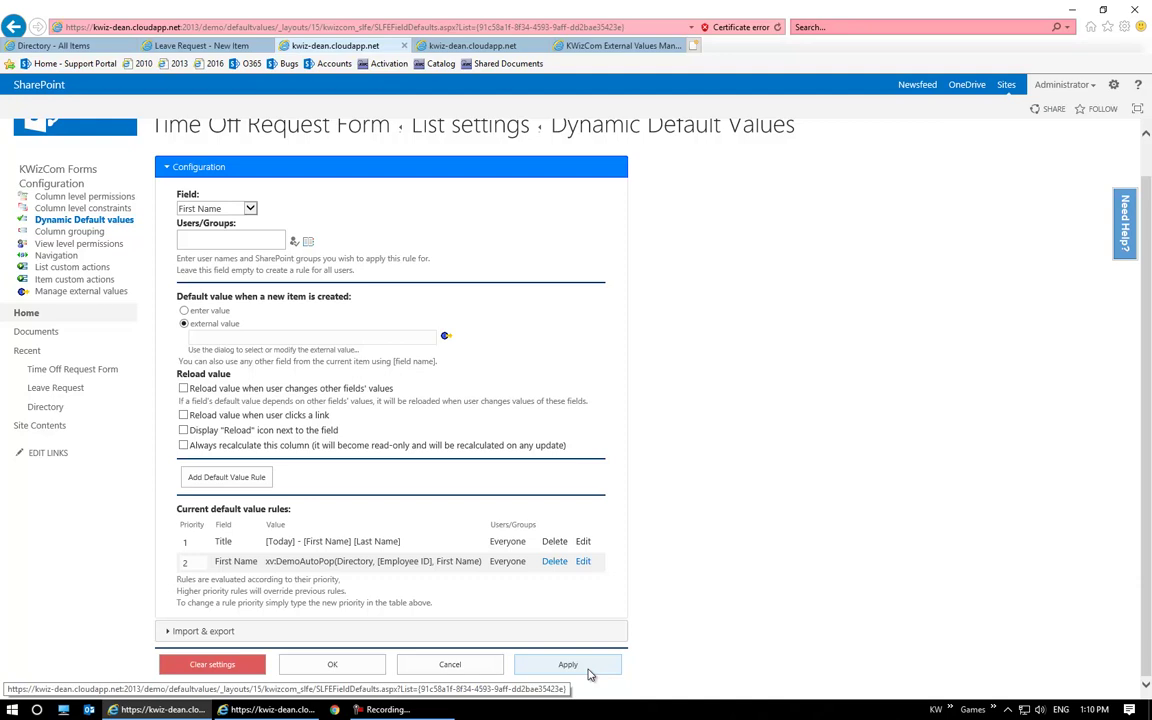
Close the External Values Management page and reload the new Time Off Request Form item
left_click(471, 46)
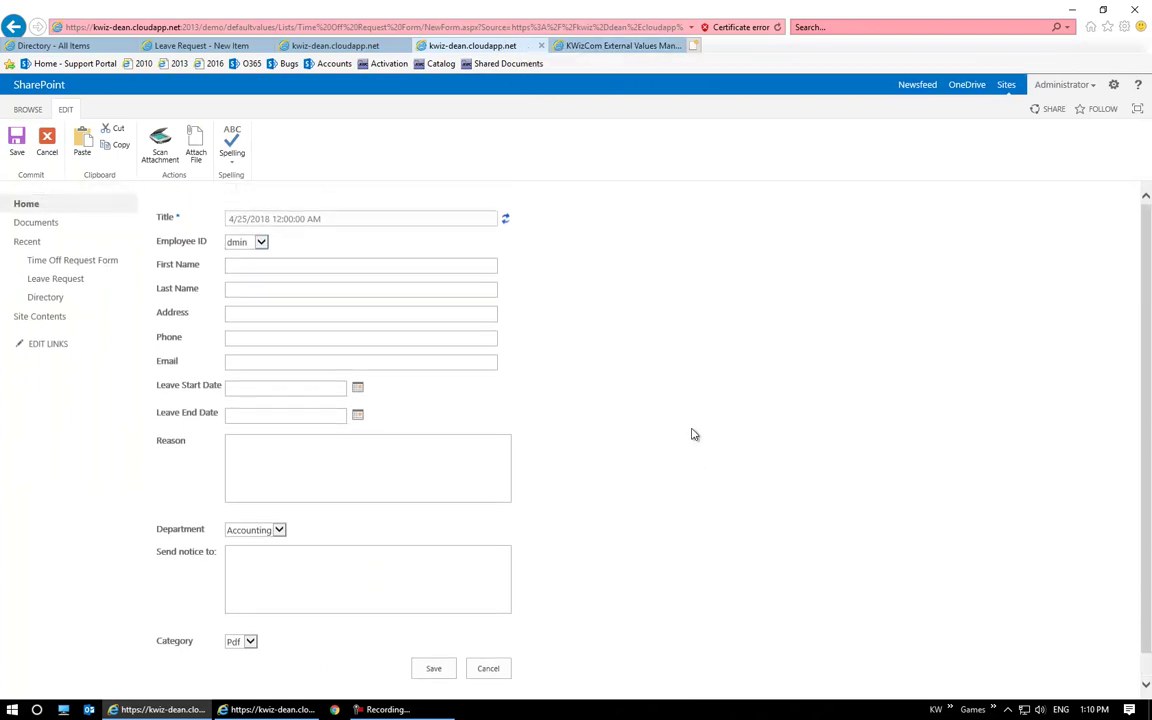
left_click(640, 48)
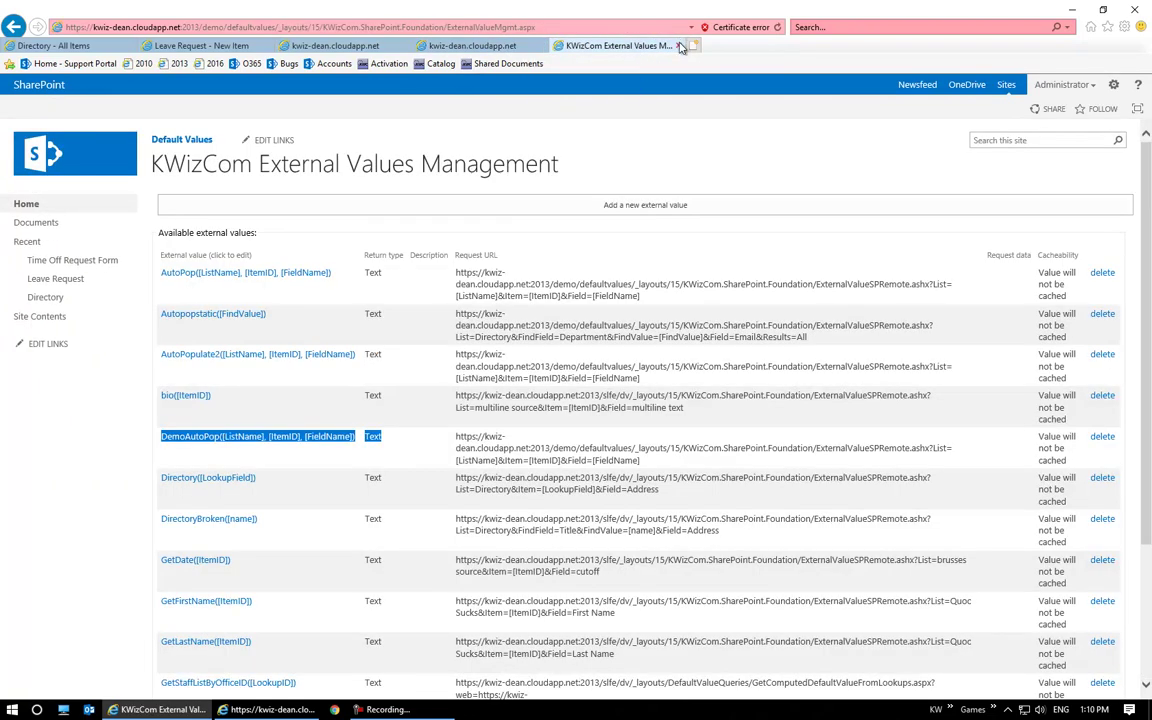
left_click(681, 46)
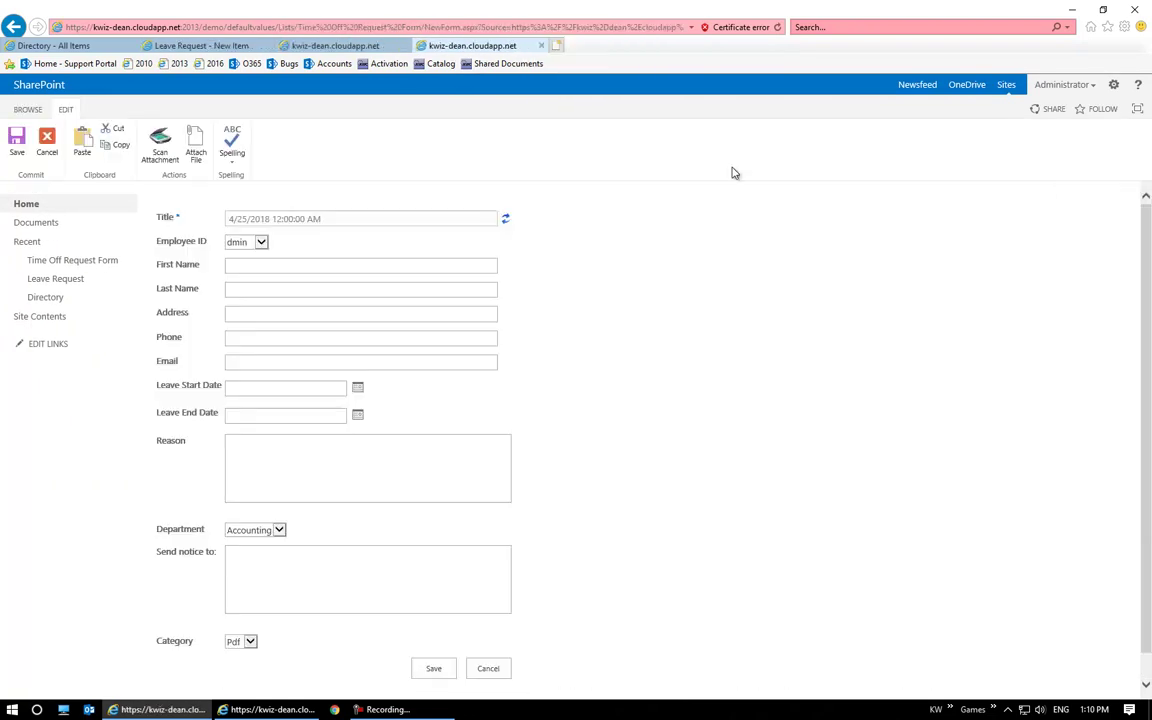
left_click(779, 29)
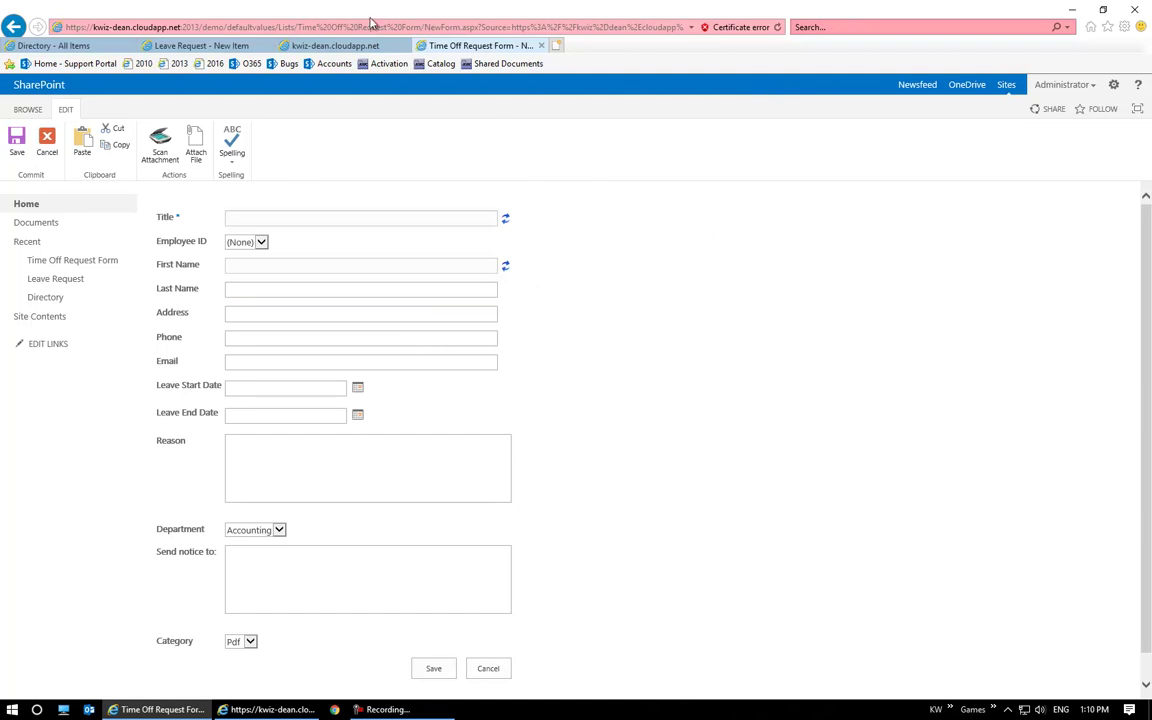
Test the rule by choosing an Employee ID in the new form and reloading the First Name value
left_click(260, 242)
left_click(237, 261)
left_click(506, 268)
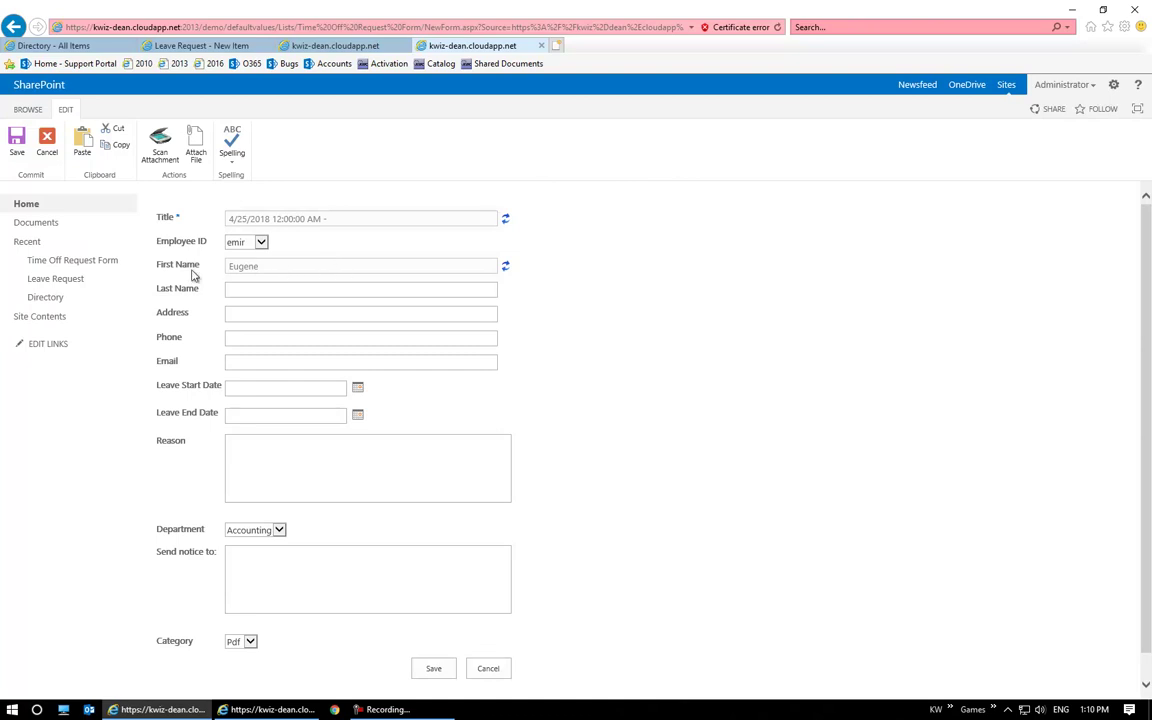
left_click_drag(155, 268, 257, 275)
left_click(612, 255)
left_click(505, 268)
Edit the First Name default value rule to turn off the "Reload" icon next to the field and update the rule
left_click(340, 46)
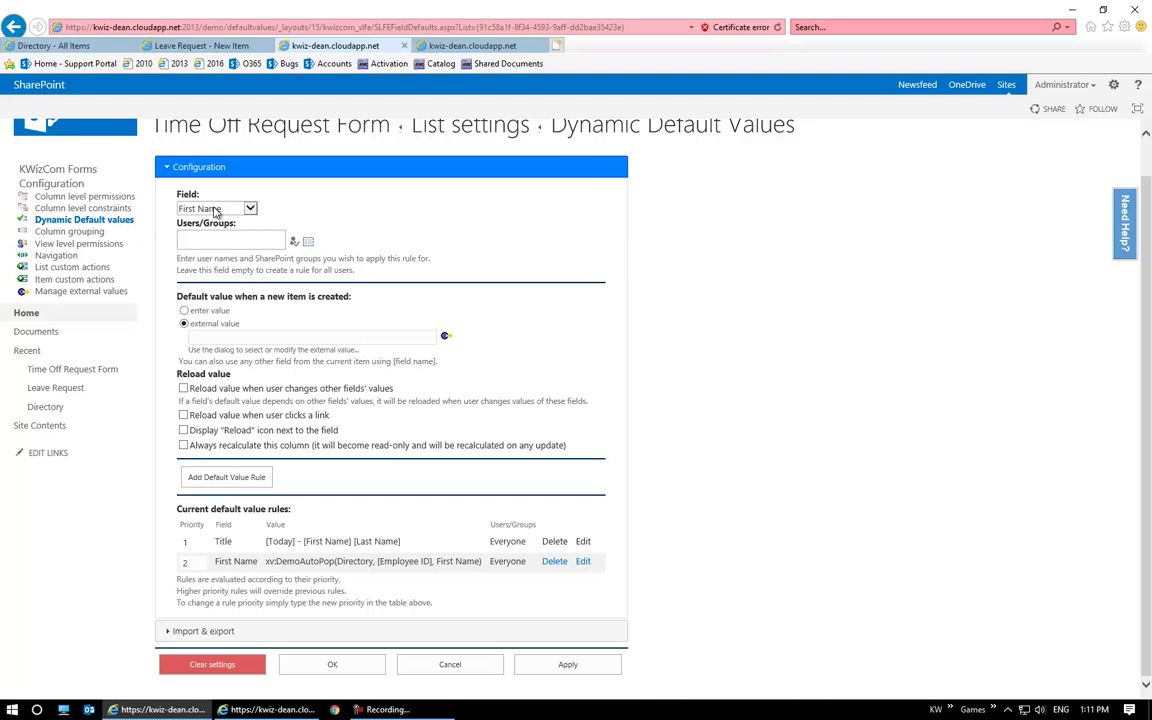
left_click(251, 210)
left_click(617, 224)
left_click(470, 46)
left_click(325, 46)
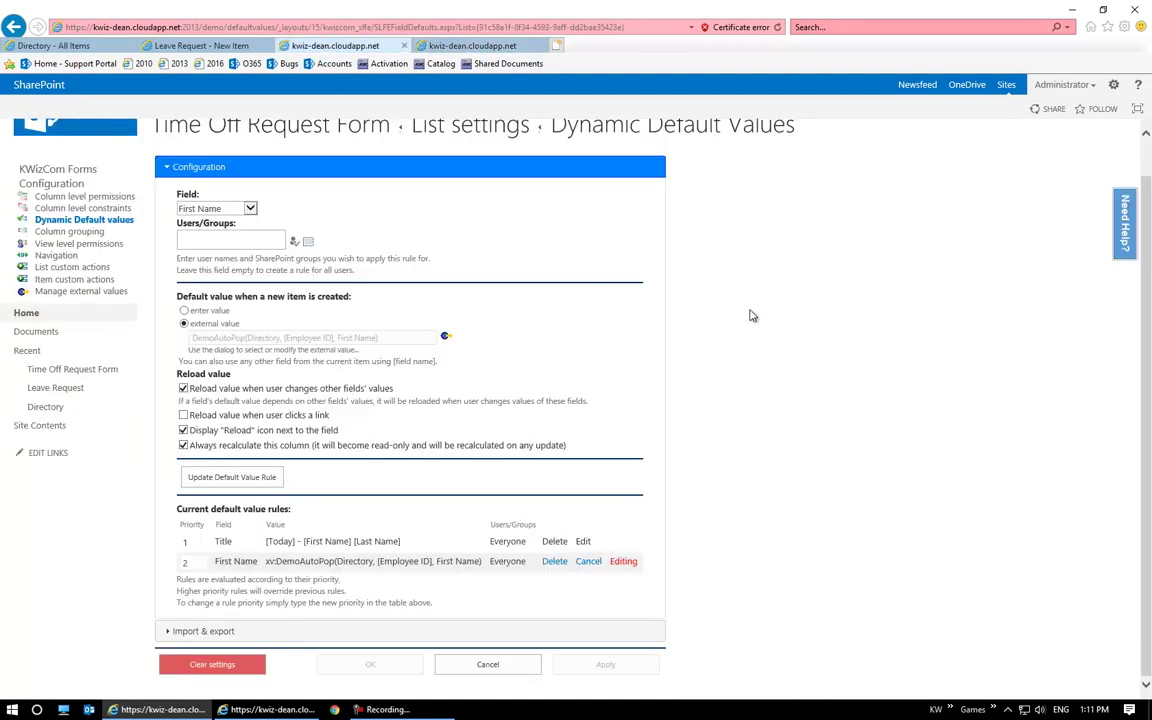
left_click(183, 431)
left_click(262, 482)
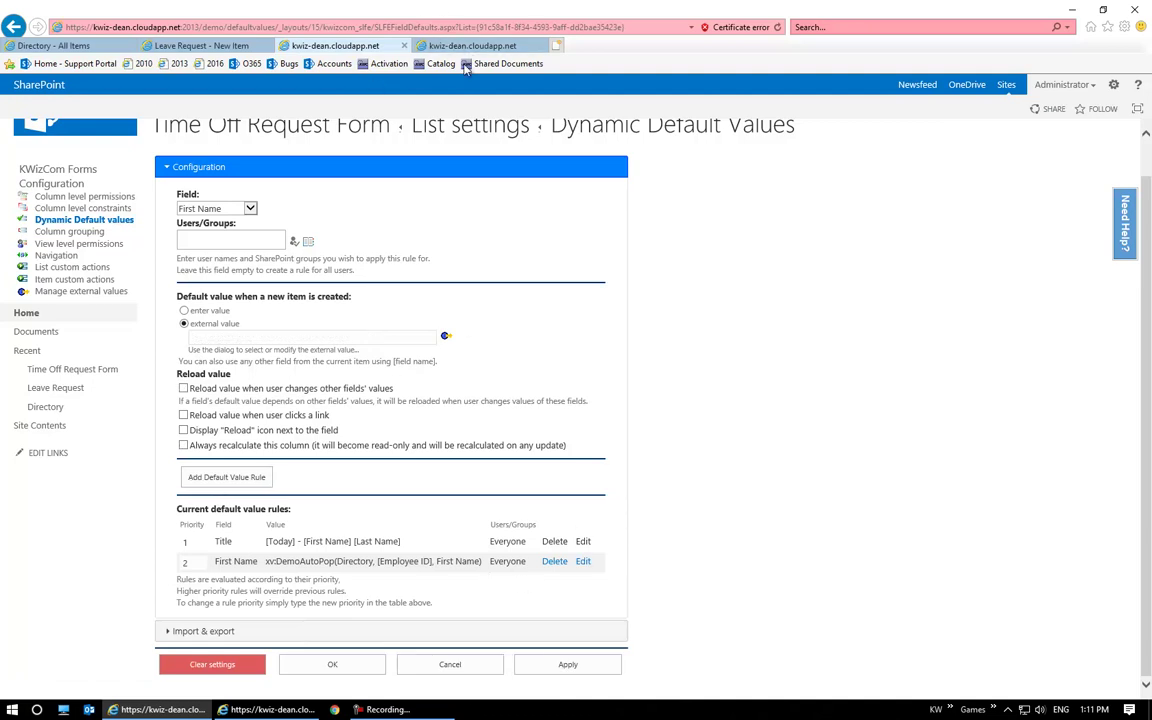
Apply the updated rule settings and reload the new Time Off Request Form item to check the First Name reload icon
left_click(428, 46)
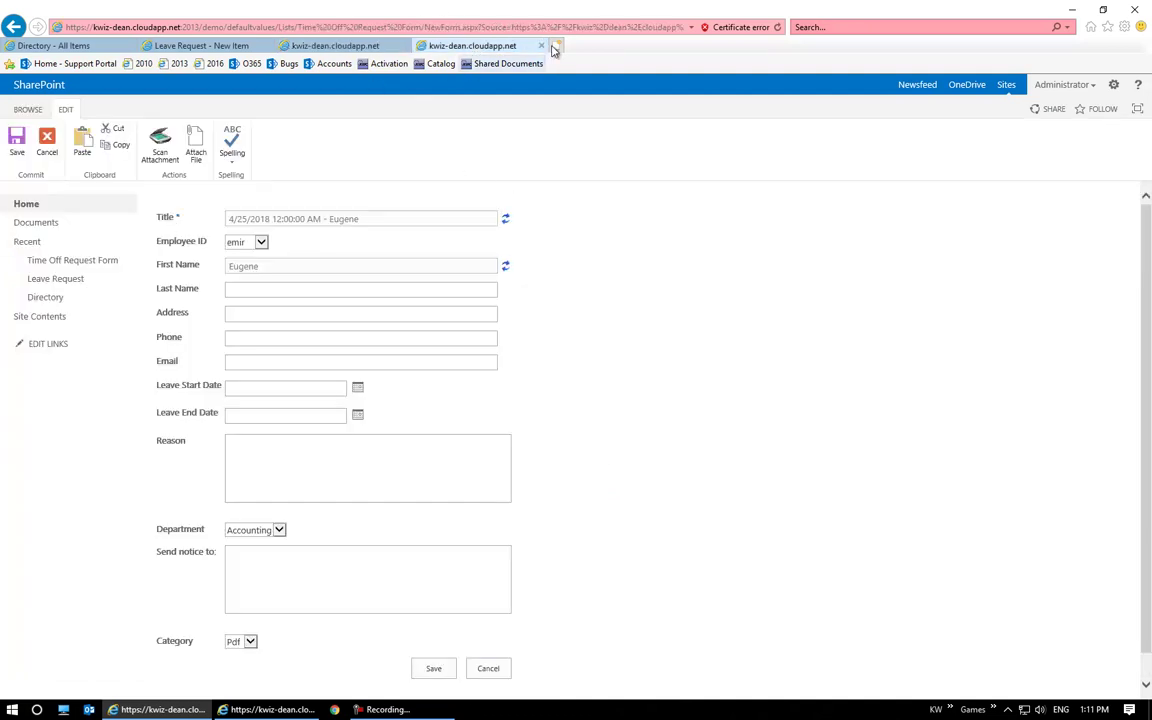
left_click(778, 28)
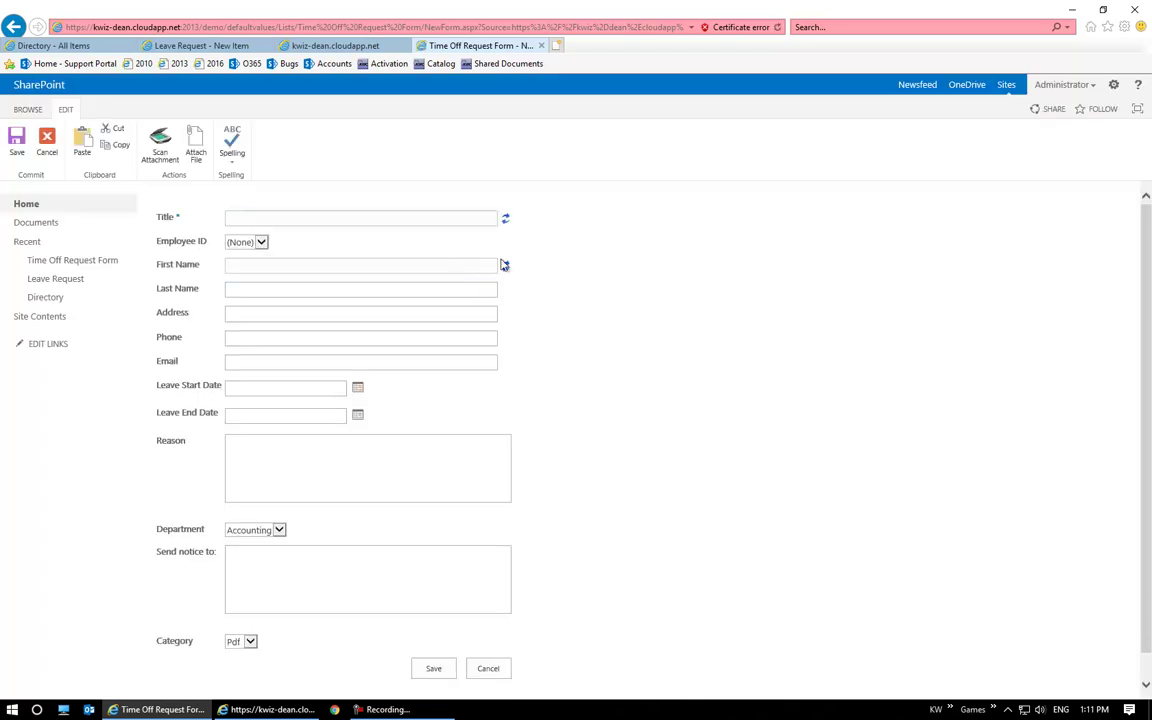
left_click(352, 46)
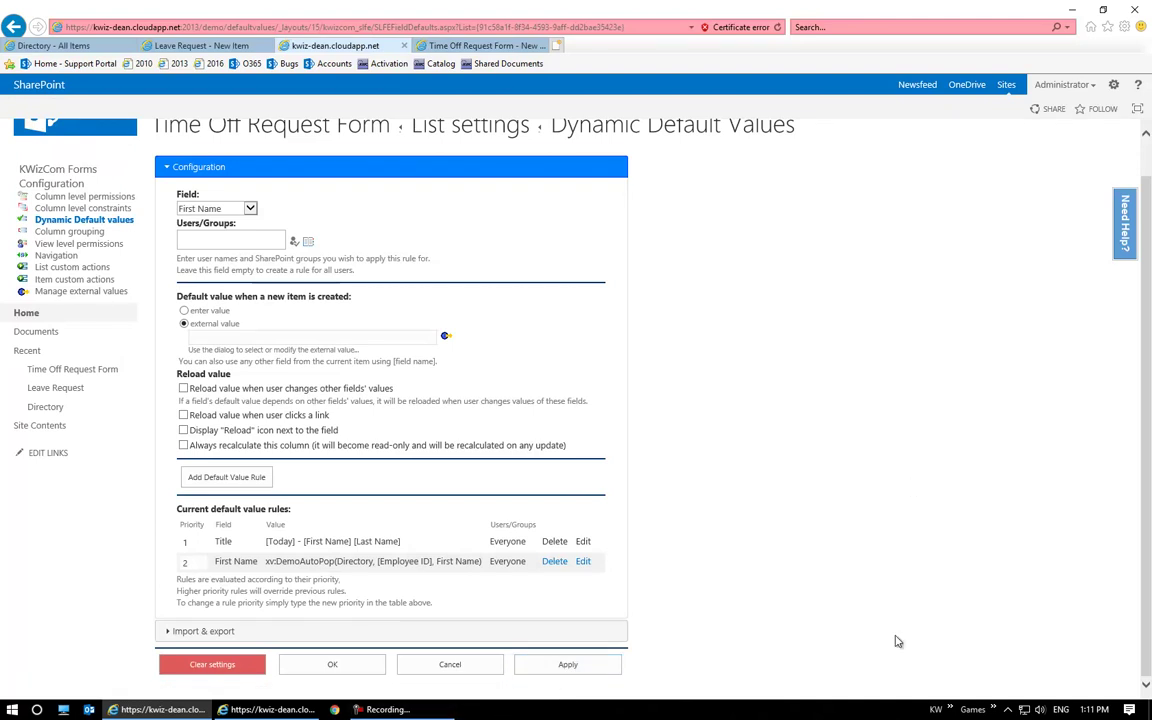
left_click(487, 46)
key("F5")
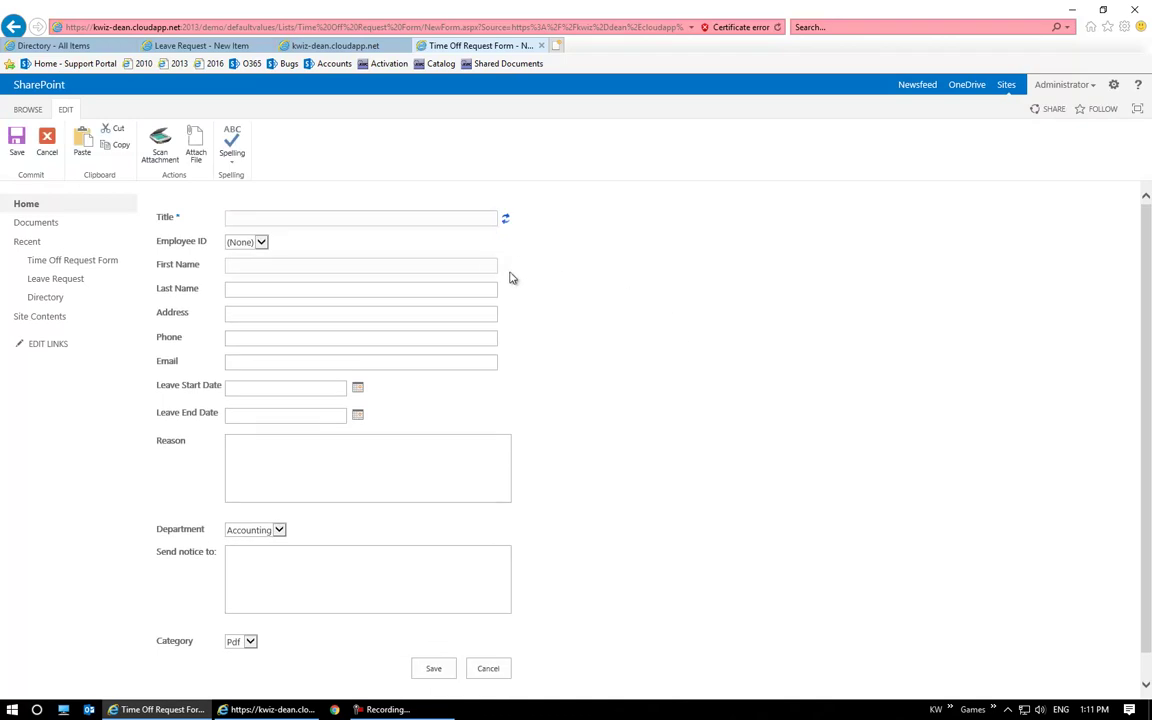
left_click(290, 47)
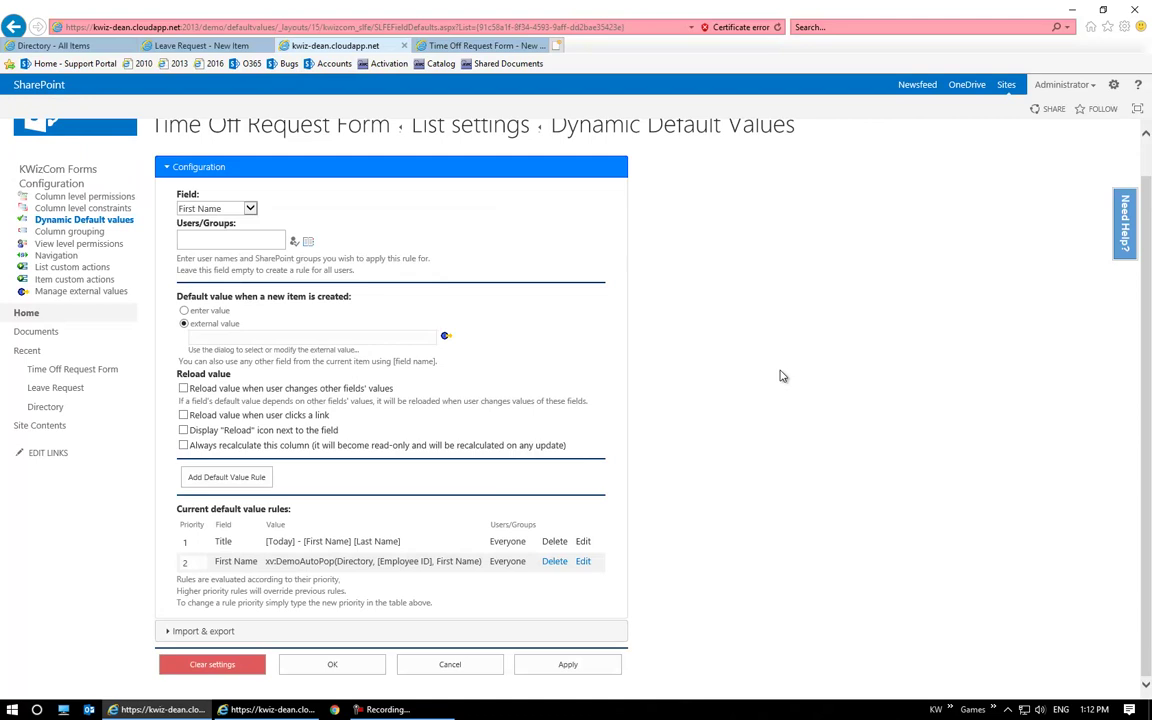
Start a default value rule for the Last Name field and pick DemoAutoPop as its external value
left_click(210, 208)
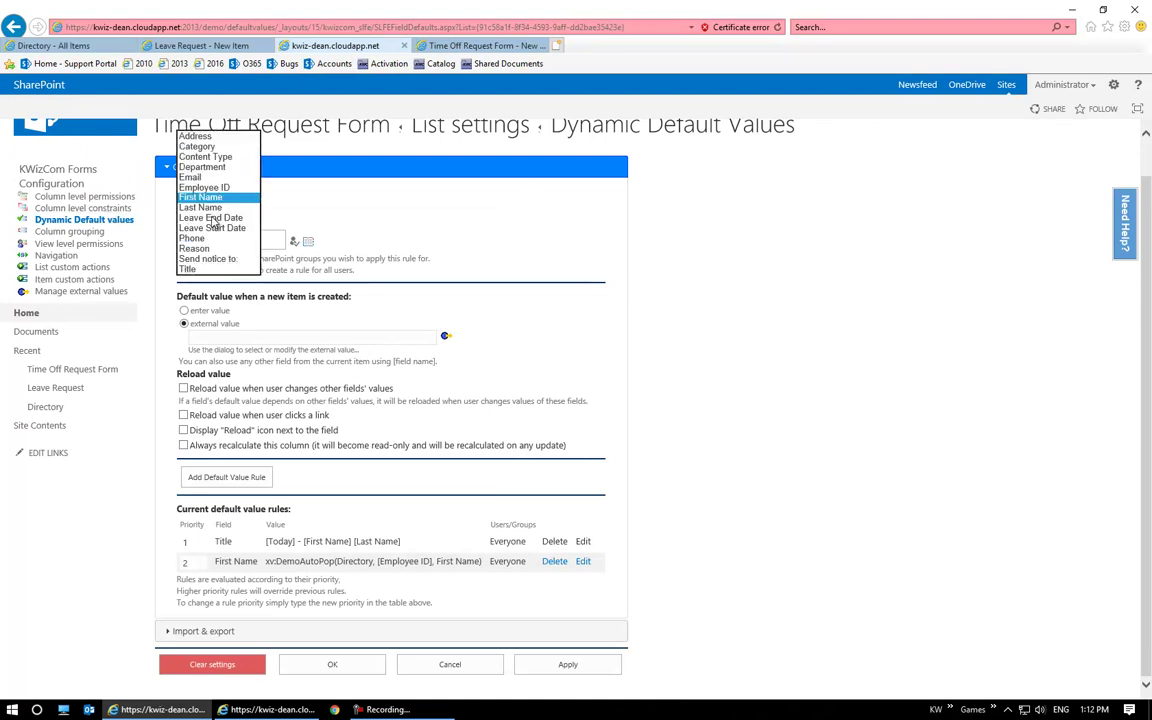
left_click(200, 207)
left_click(446, 339)
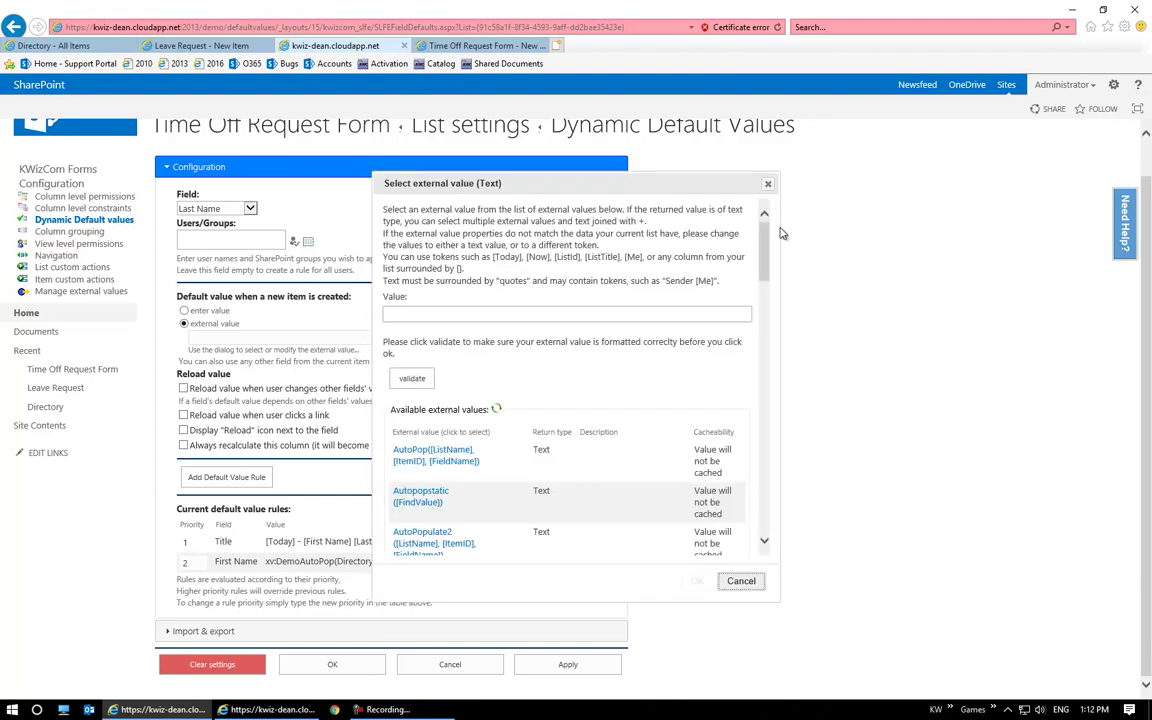
left_click_drag(766, 240, 768, 297)
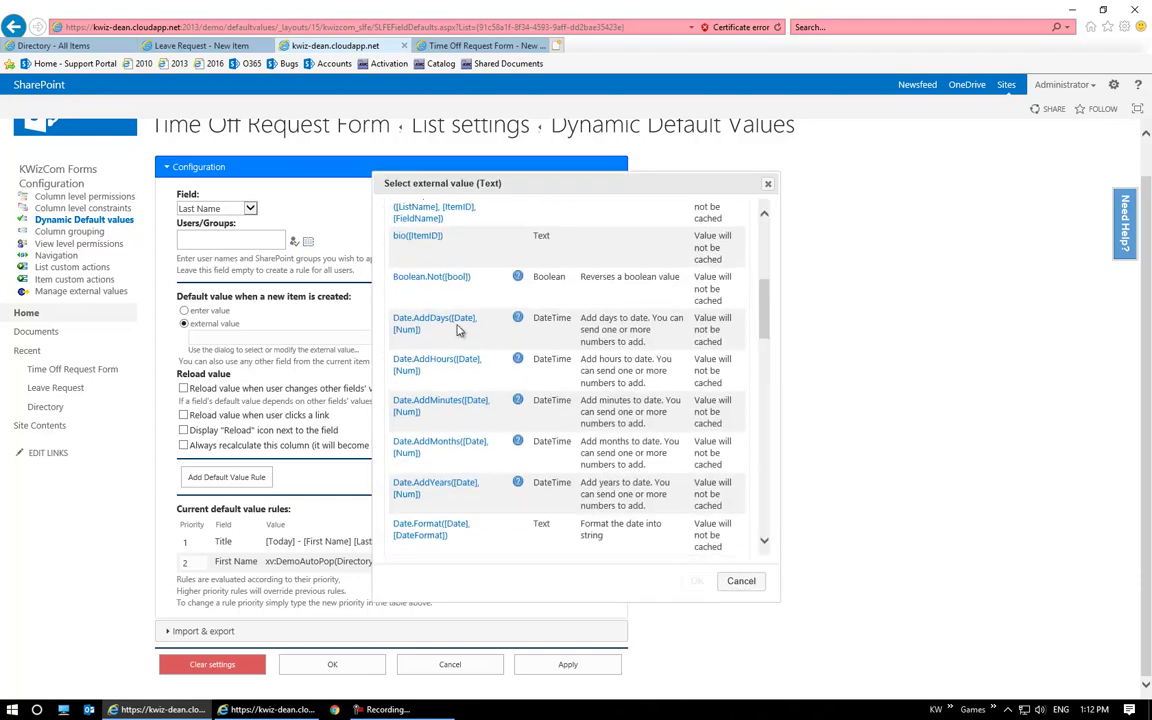
scroll(463, 329, "down", 3)
scroll(447, 389, "down", 1)
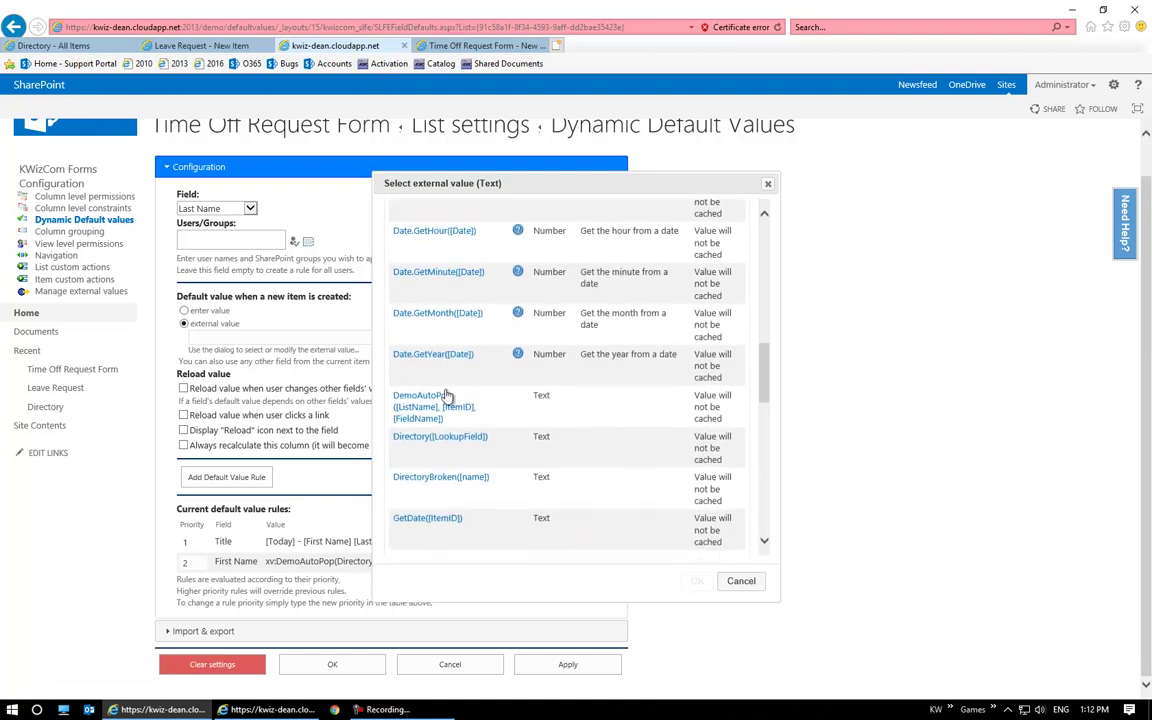
left_click(412, 413)
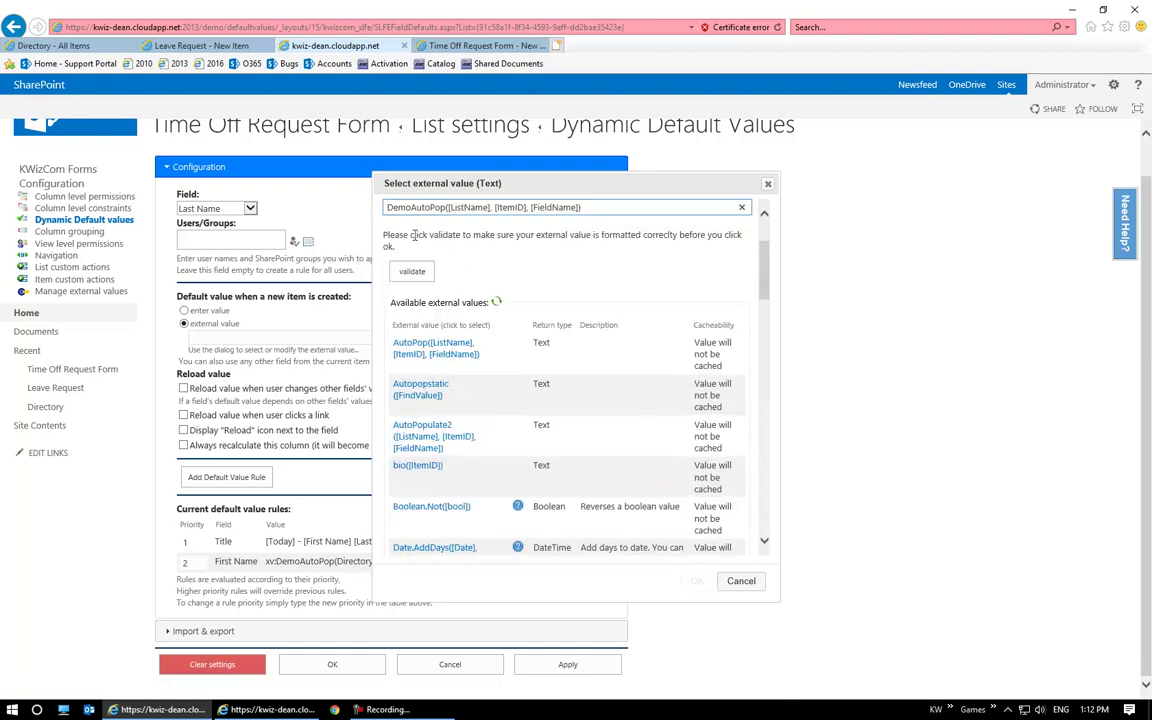
Set the external value's parameters to the list Directory, the item [Employee ID] and the field Last Name
double_click(452, 207)
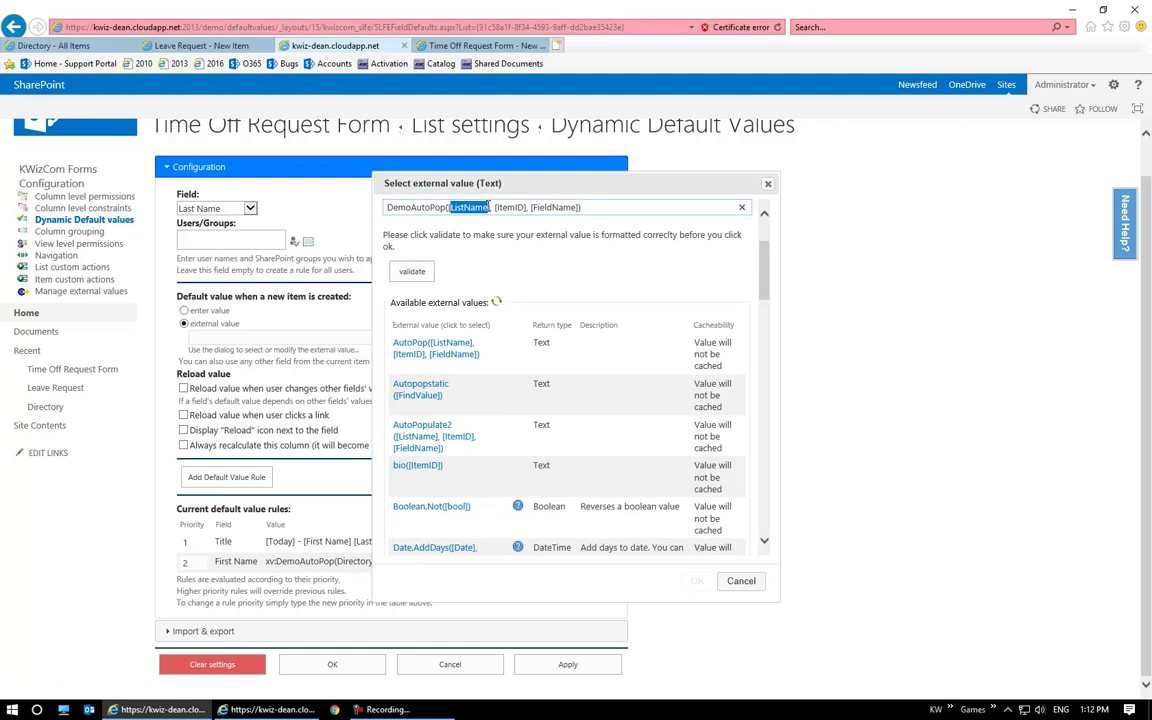
key("BackSpace")
key("Delete")
type("Directory")
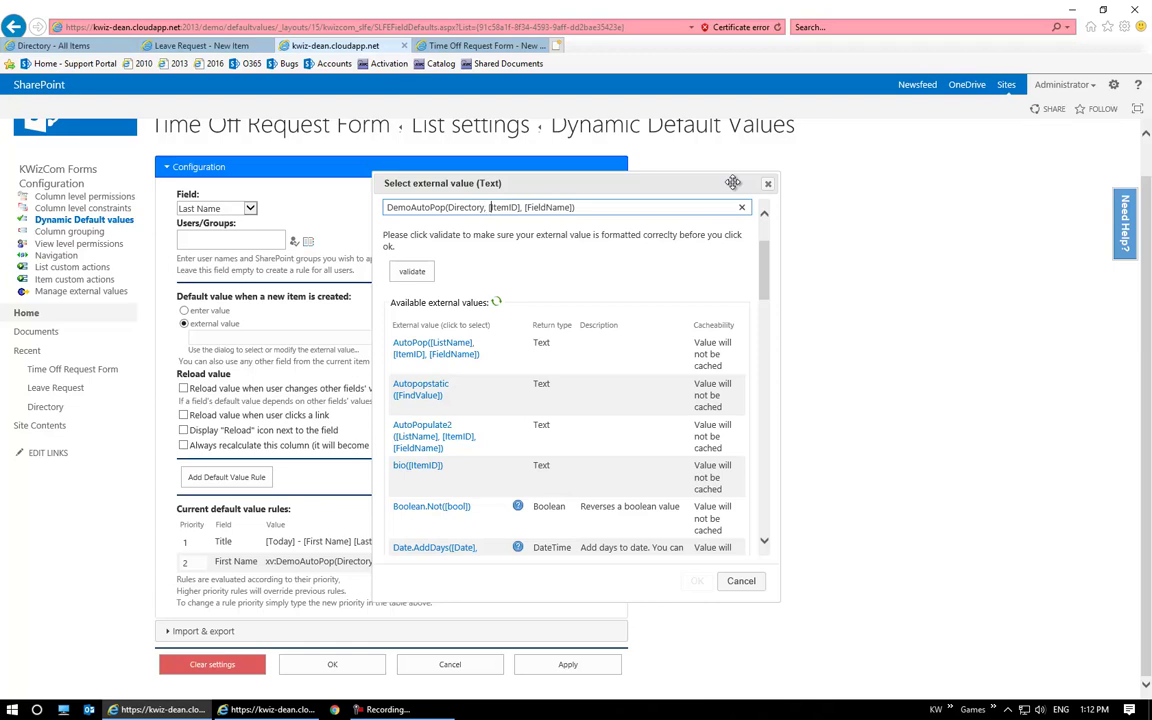
key("Delete")
key("Delete")
key("Delete")
key("Delete")
key("Delete")
key("Delete")
key("Delete")
type("Employee ID")
key("Delete")
key("Delete")
key("Delete")
key("Delete")
key("Delete")
key("Delete")
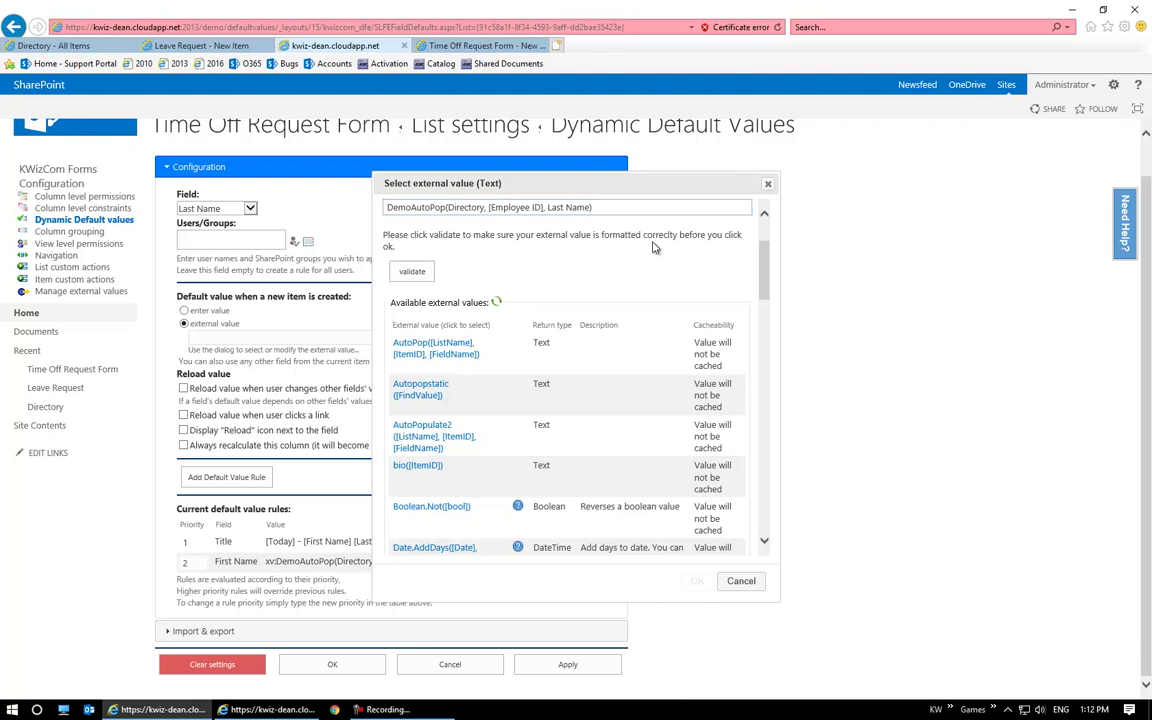
Validate and accept the external value, and add the Last Name rule with reload on other fields' changes and always recalculate turned on
left_click(405, 273)
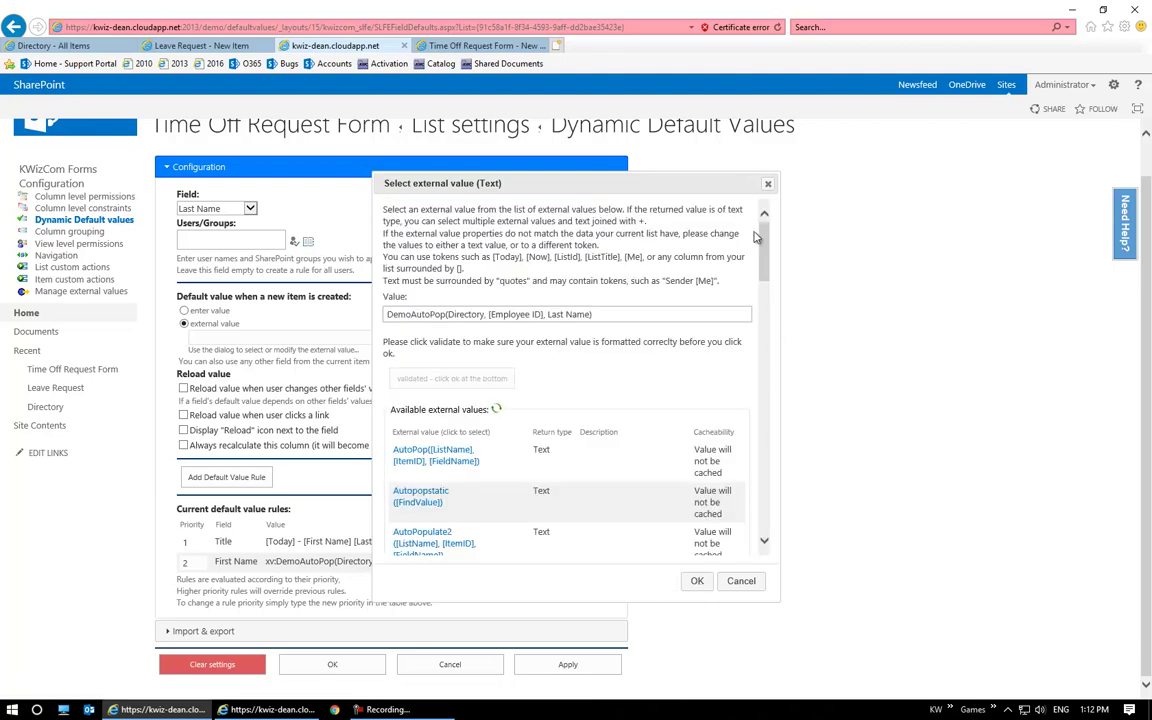
scroll(770, 335, "down", 10)
left_click(704, 580)
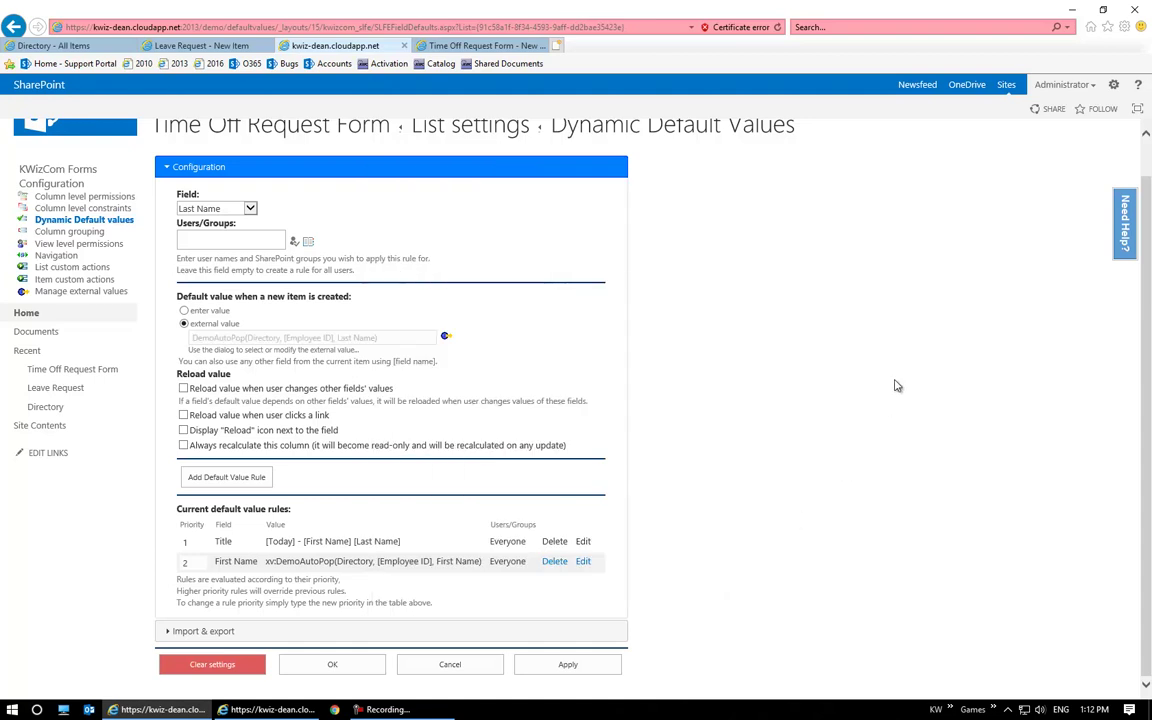
left_click(184, 389)
left_click(183, 445)
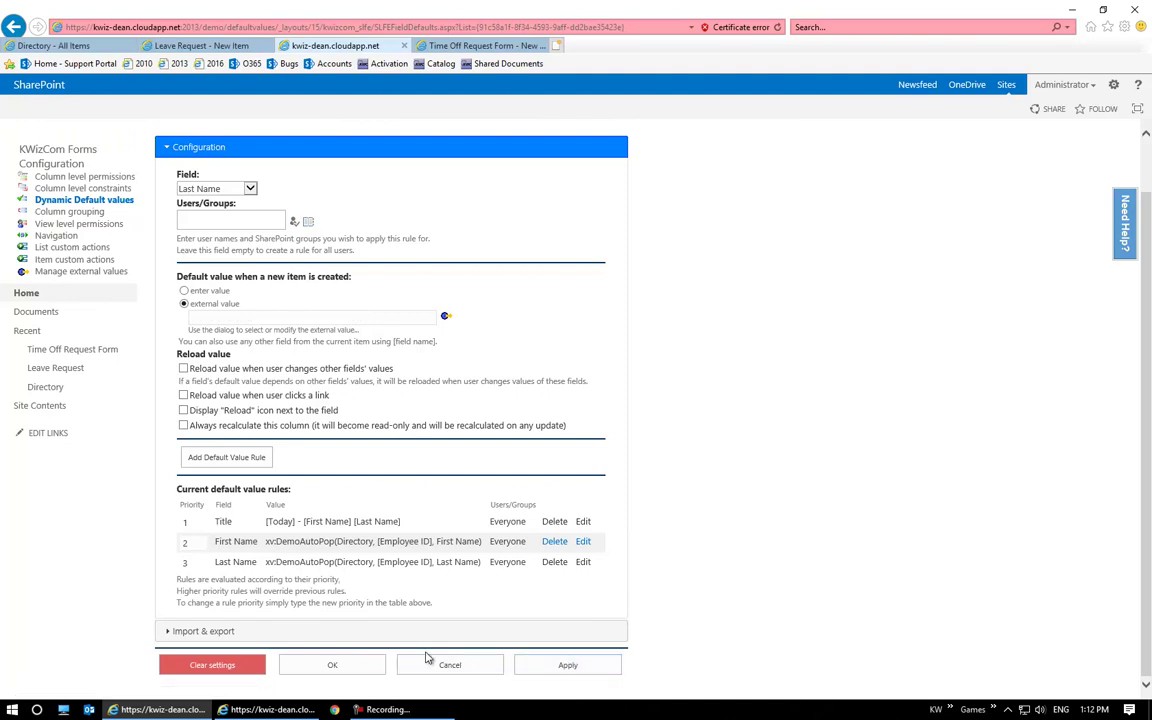
Reload the new Time Off Request Form item and test the Last Name rule by choosing an Employee ID and reloading the Title
left_click(485, 46)
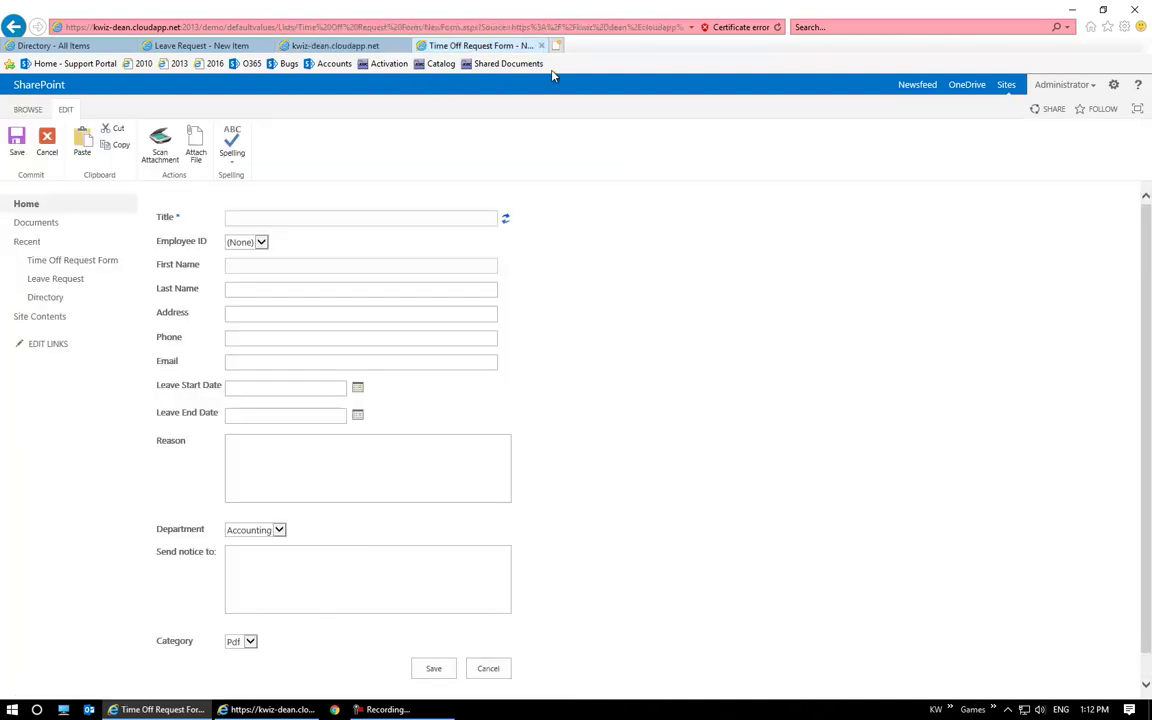
left_click(777, 27)
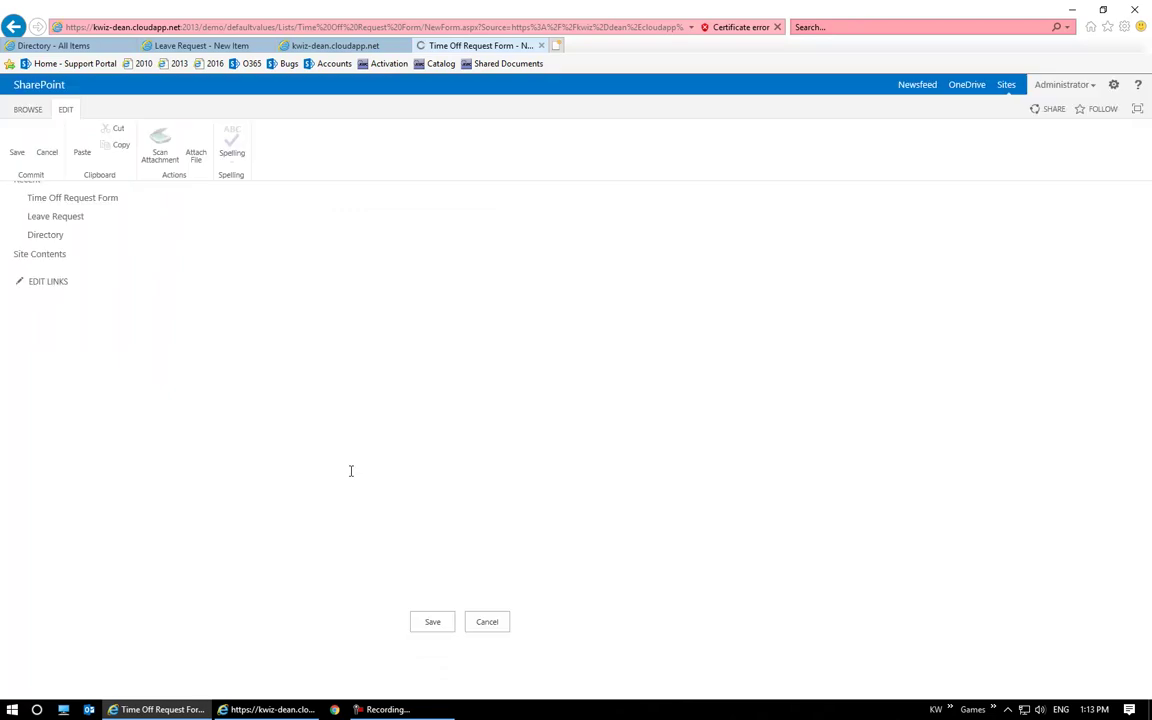
left_click(258, 242)
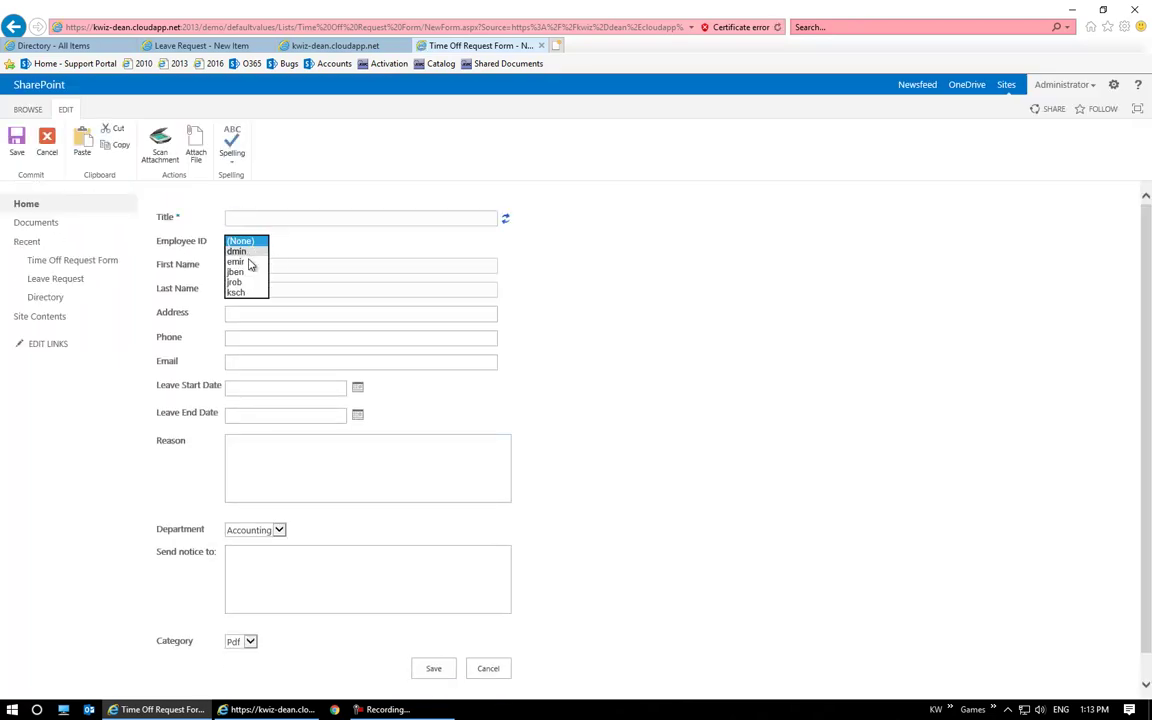
left_click(240, 278)
left_click(505, 218)
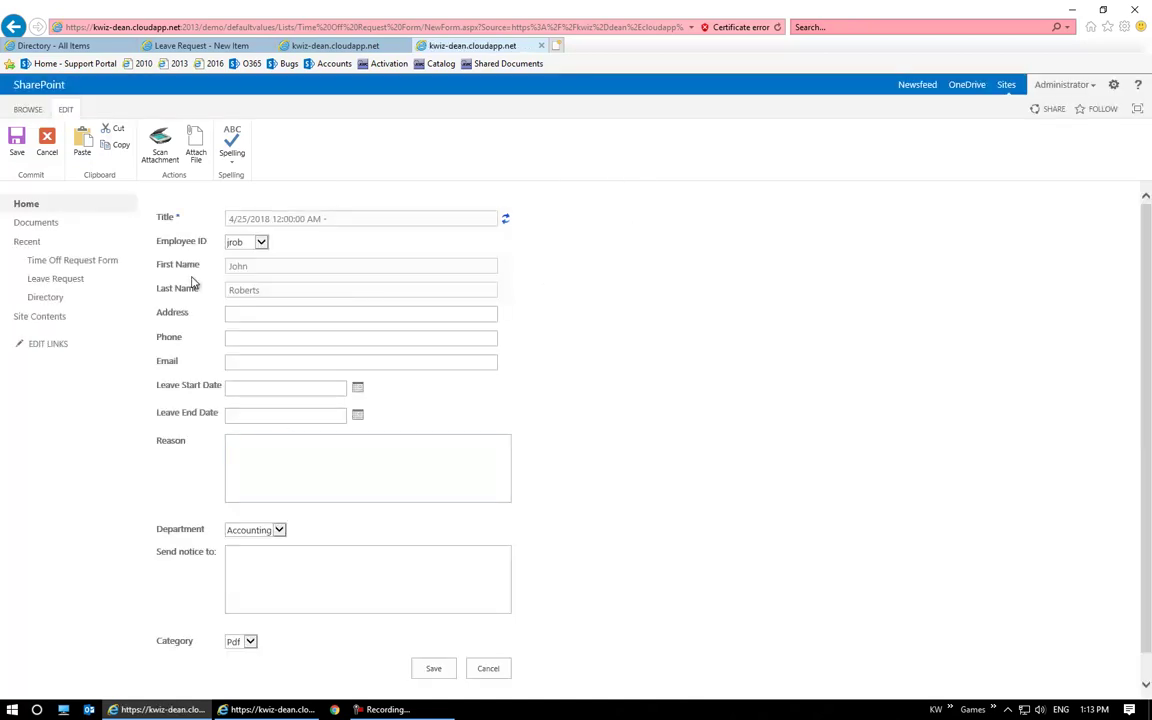
Review the form's Last Name, Address, Phone and Email fields and compare the field parameter in the First Name and Last Name rules
left_click_drag(158, 287, 200, 289)
left_click(664, 306)
double_click(184, 310)
left_click(171, 343)
double_click(166, 362)
left_click(316, 45)
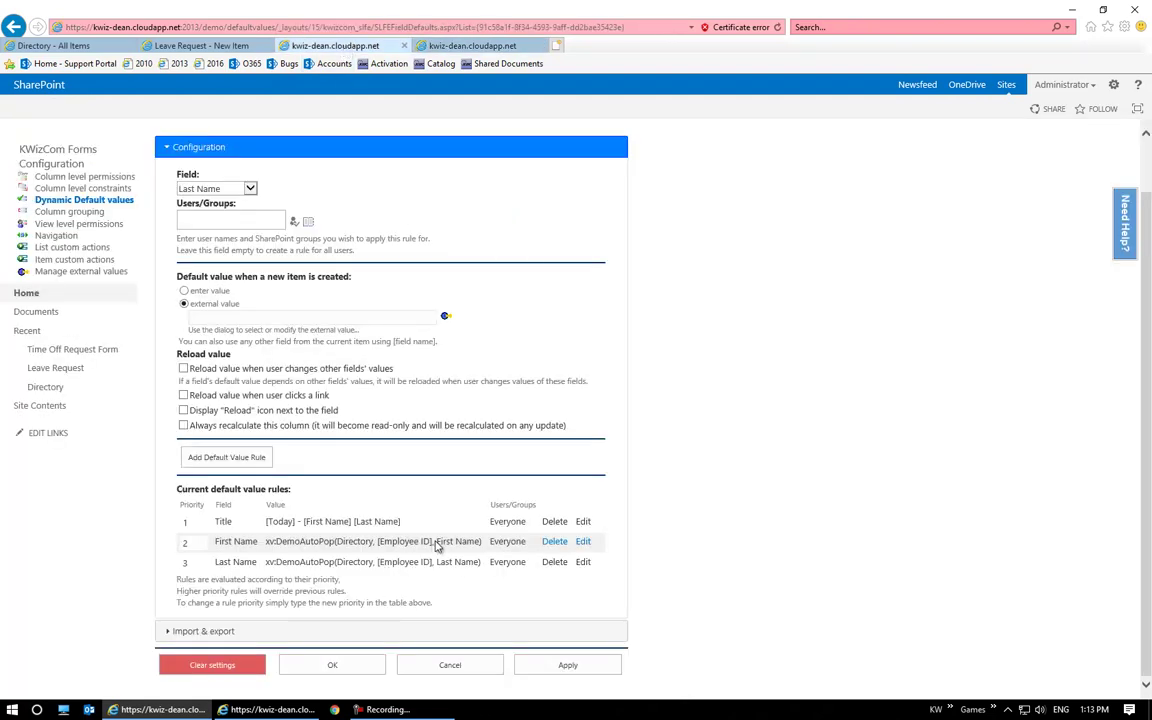
left_click_drag(438, 545, 477, 566)
Check how Send notice to fills in the new Leave Request item by choosing the Sales department and reloading the Title
left_click(215, 47)
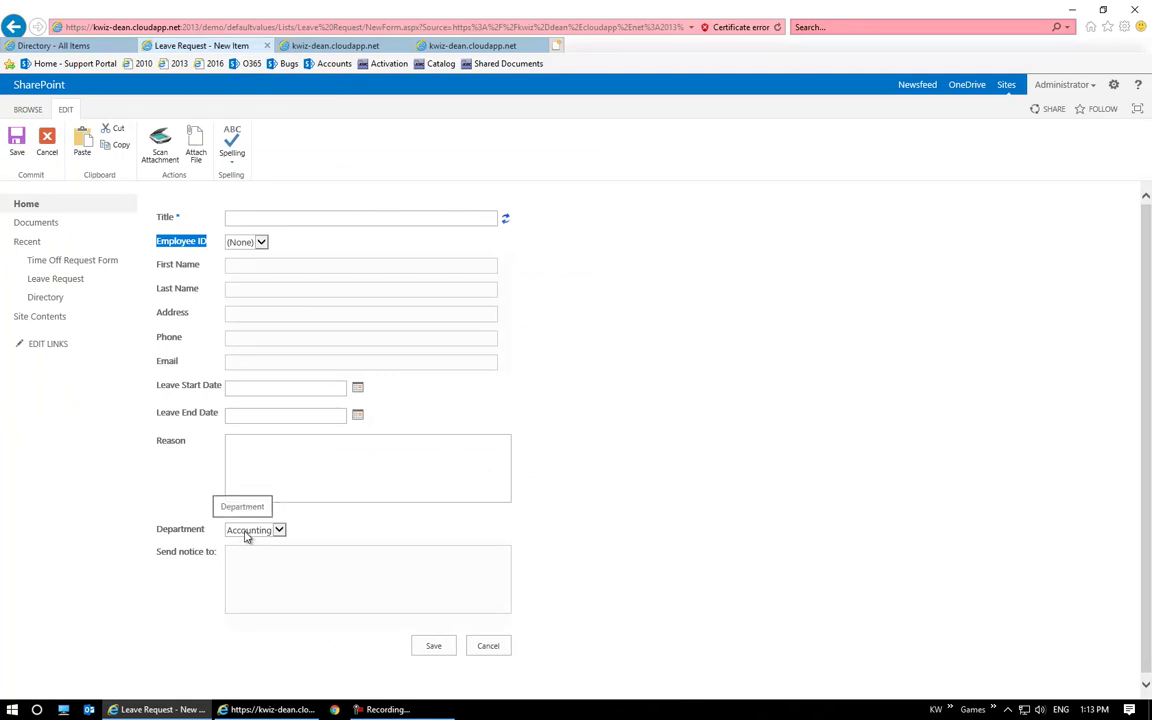
left_click(687, 357)
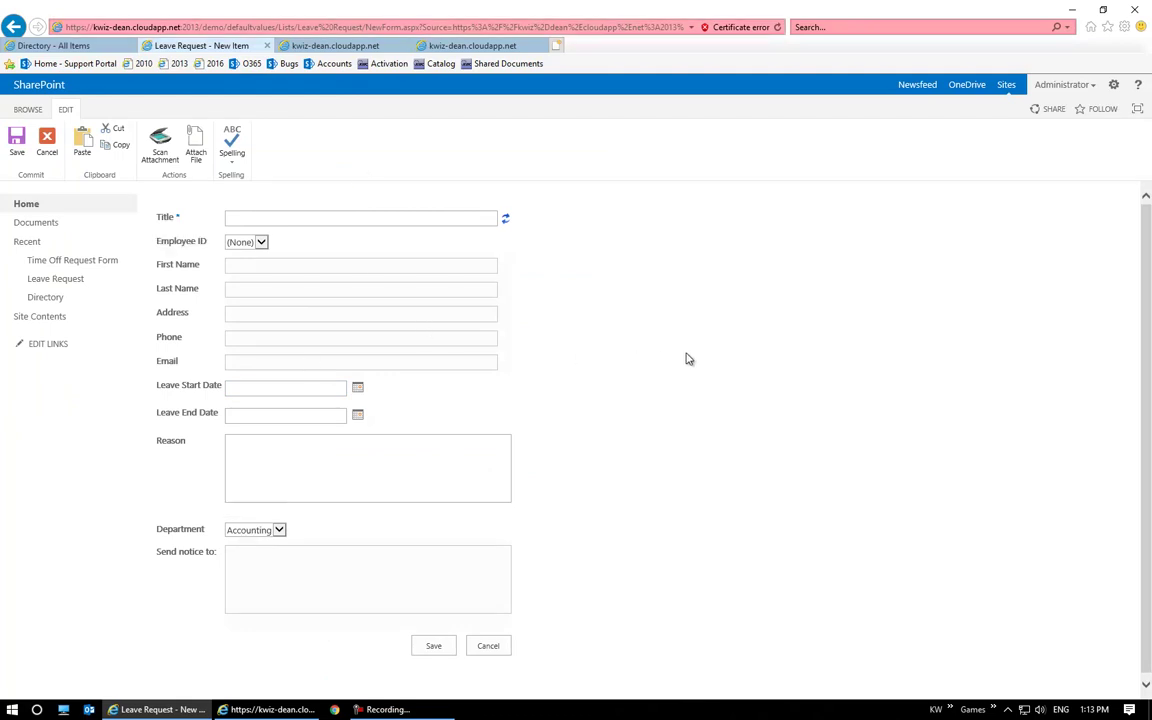
scroll(400, 450, "down", 1)
left_click(263, 531)
left_click(295, 541)
left_click(505, 215)
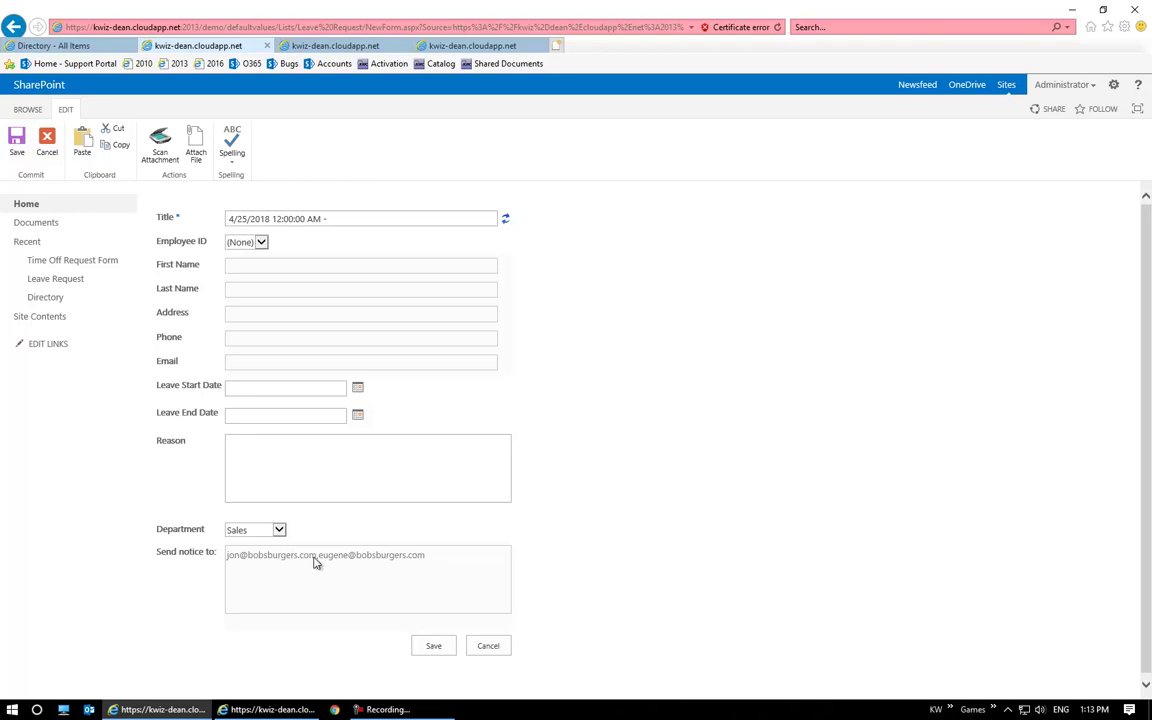
left_click(360, 568)
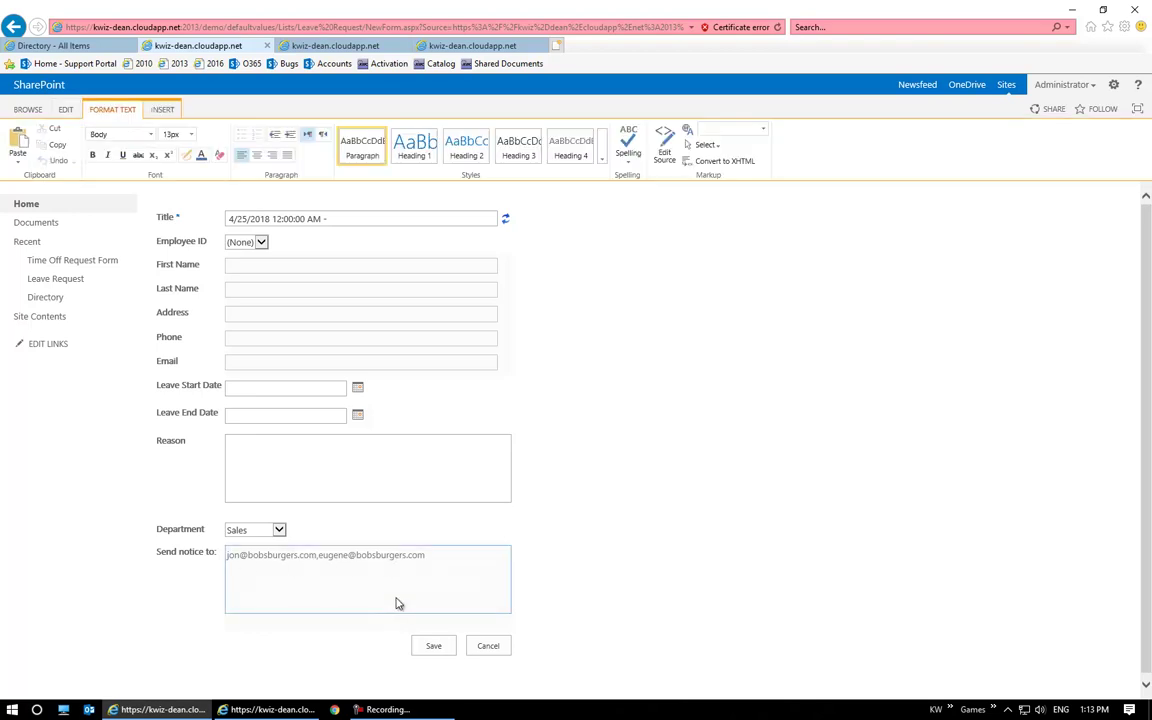
Examine the Leave Request form's Department choices and Send notice to field against the Department column of the Directory list
left_click_drag(157, 532, 202, 530)
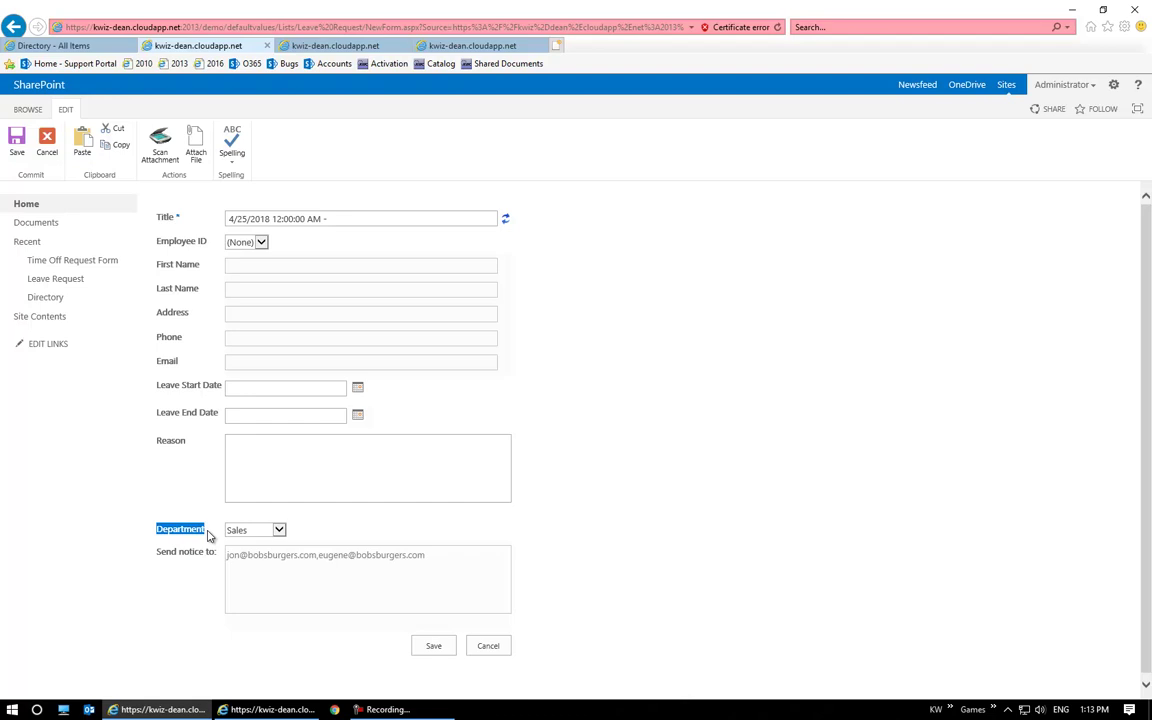
left_click(257, 533)
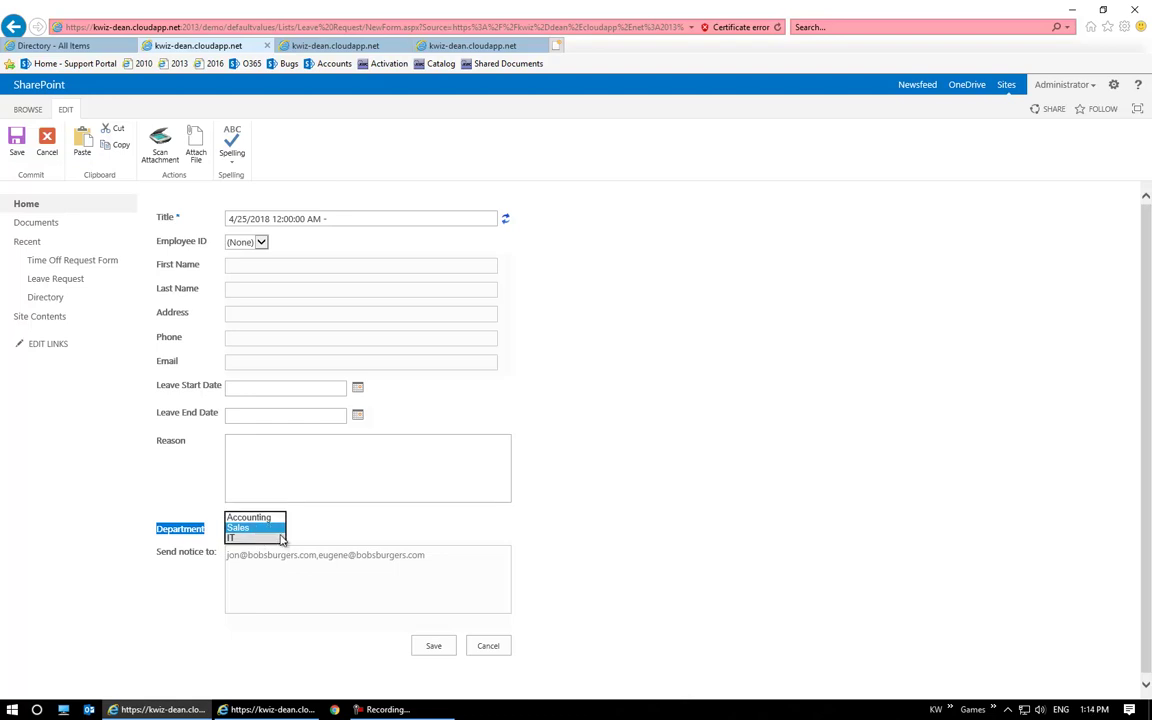
left_click(62, 45)
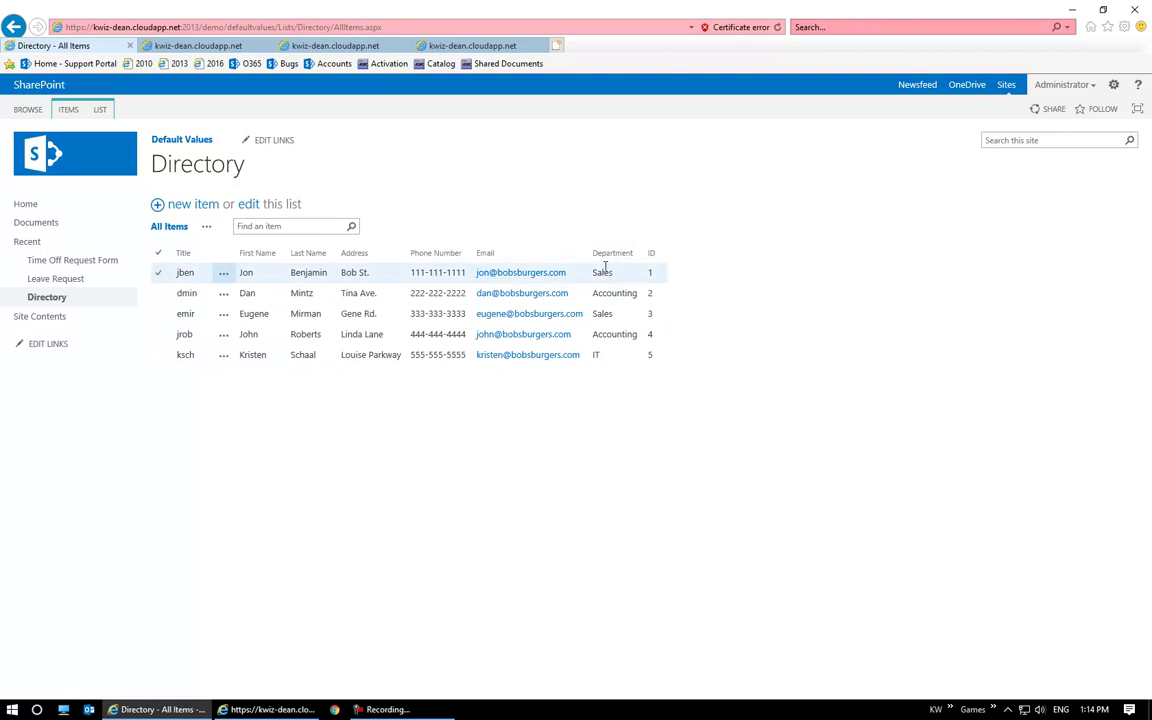
left_click(440, 45)
left_click(376, 45)
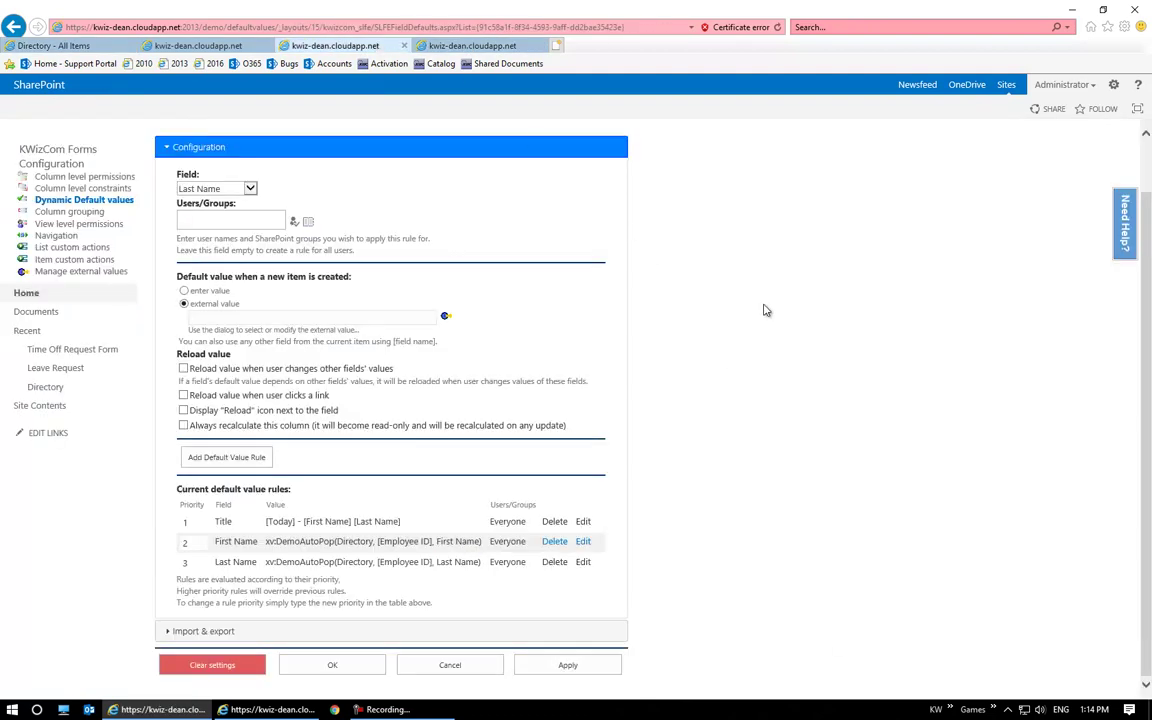
left_click(55, 45)
left_click(198, 45)
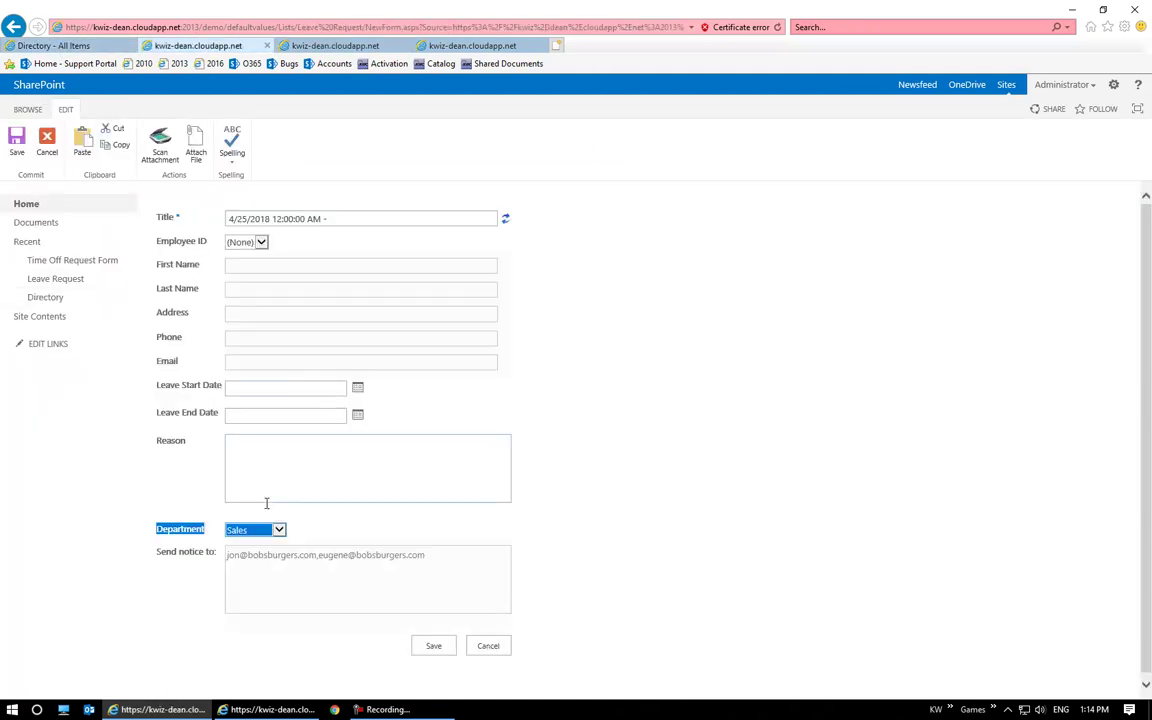
left_click(190, 553)
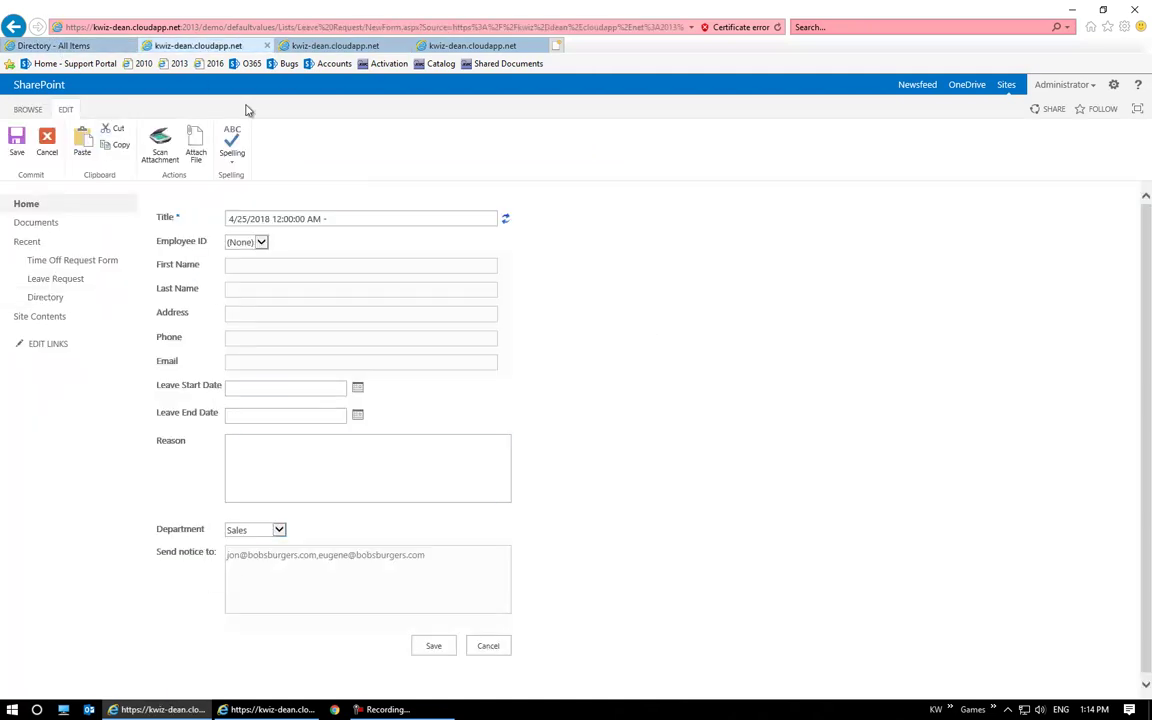
Choose Send notice to as the field for a new rule and open external values management from its external value selection
left_click(334, 45)
left_click(236, 188)
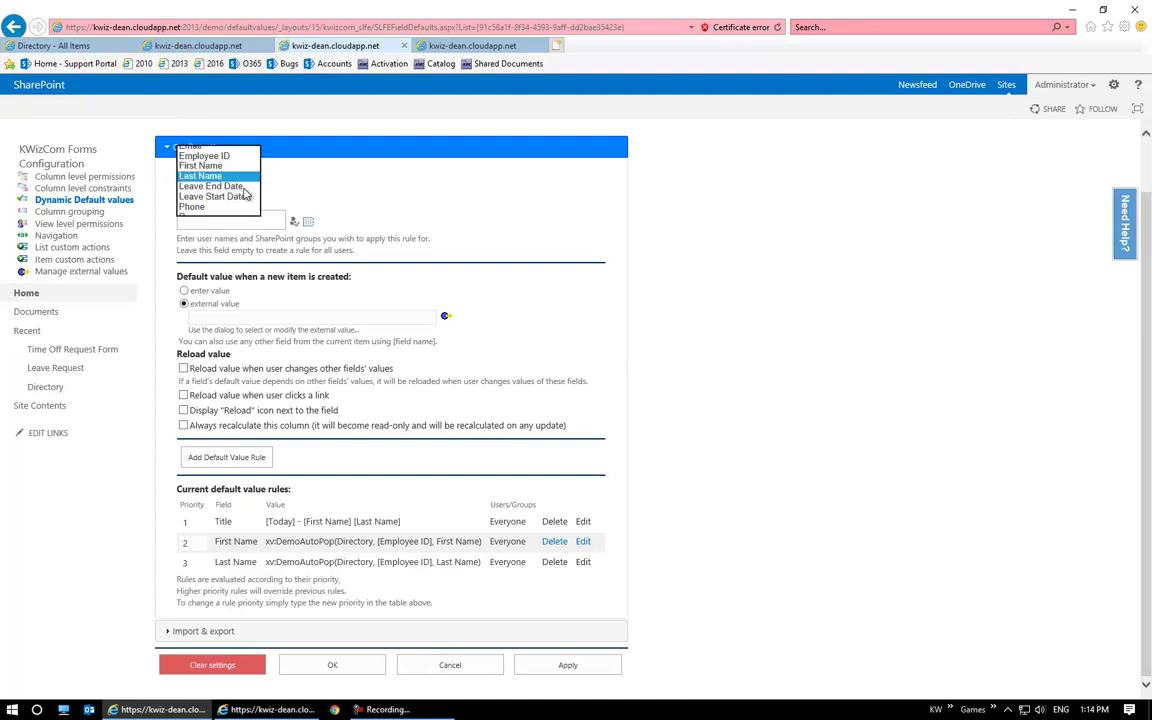
left_click(236, 229)
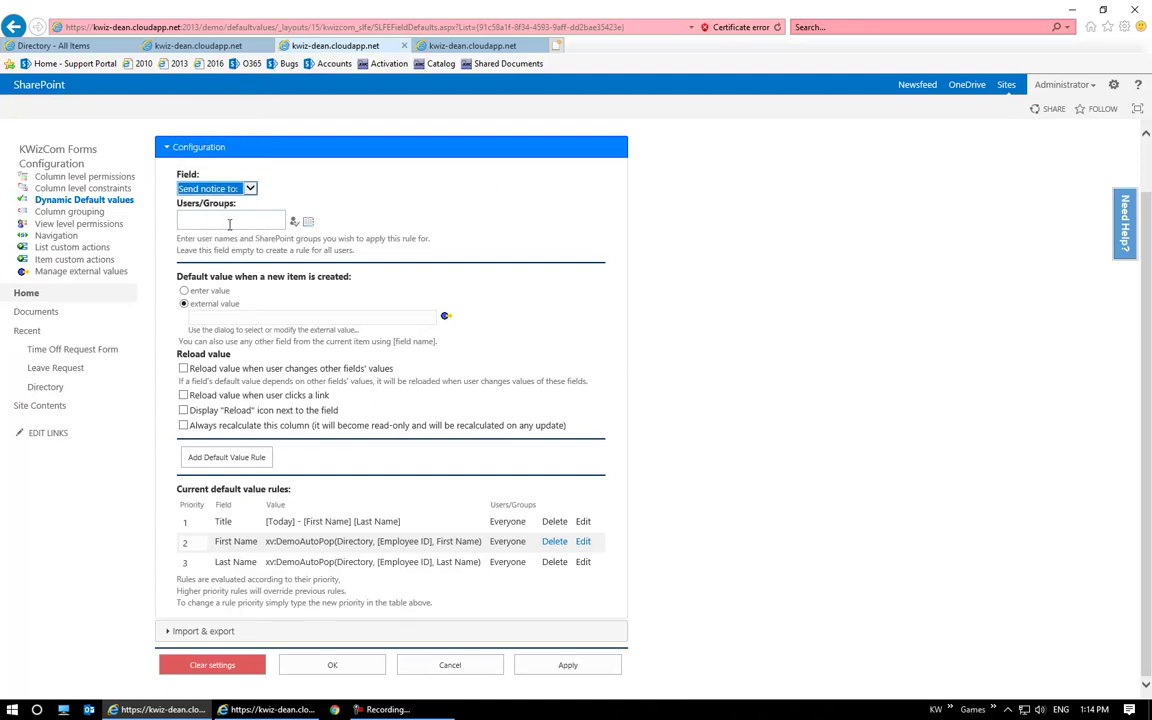
left_click(446, 317)
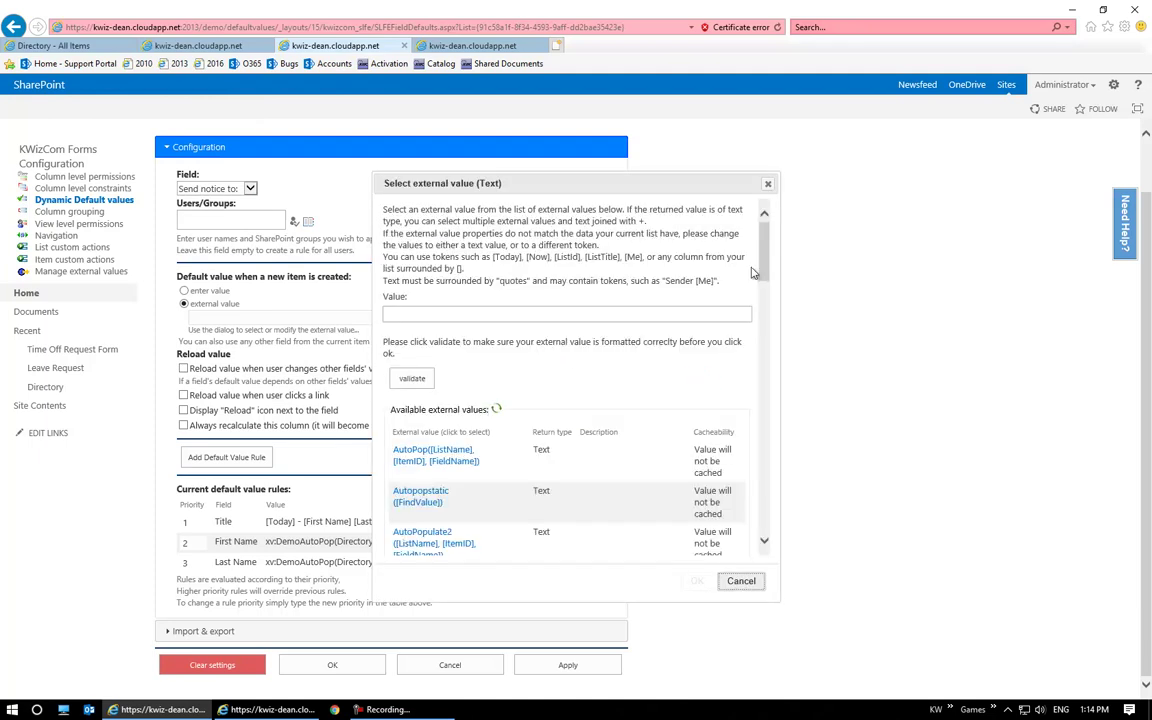
scroll(748, 295, "down", 10)
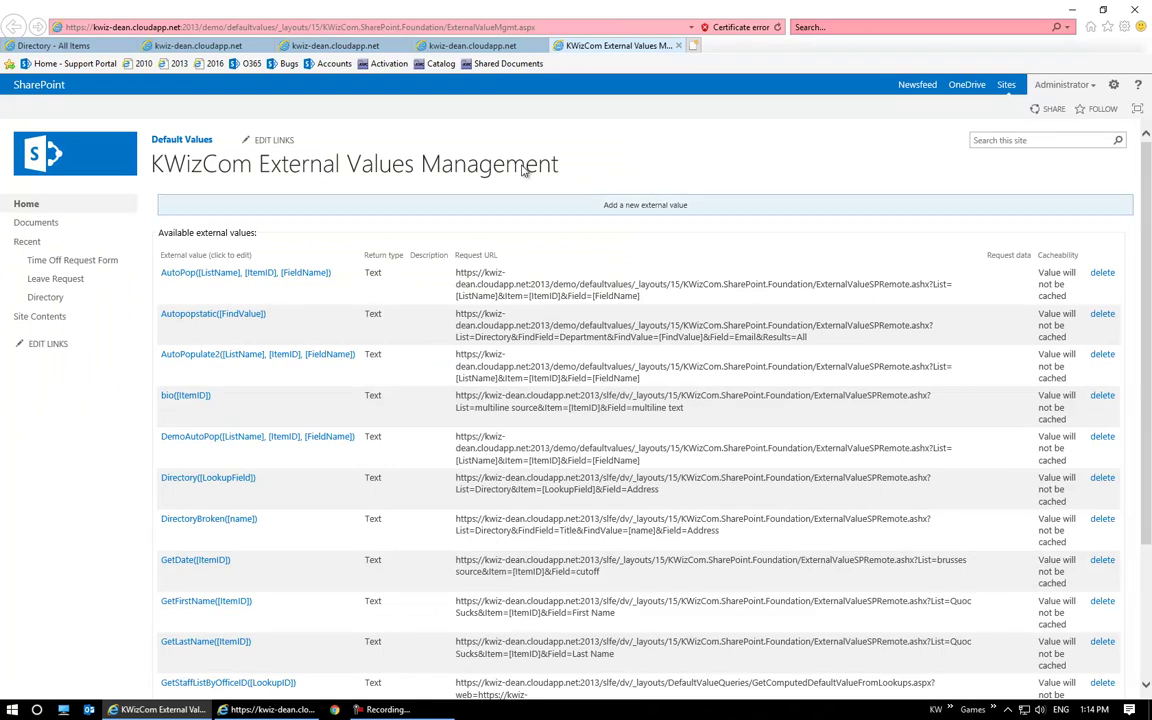
Start a new external value named DemoAutoPopChoice using the built-in service "Get value from remote list item by specific value"
left_click(655, 204)
left_click(456, 243)
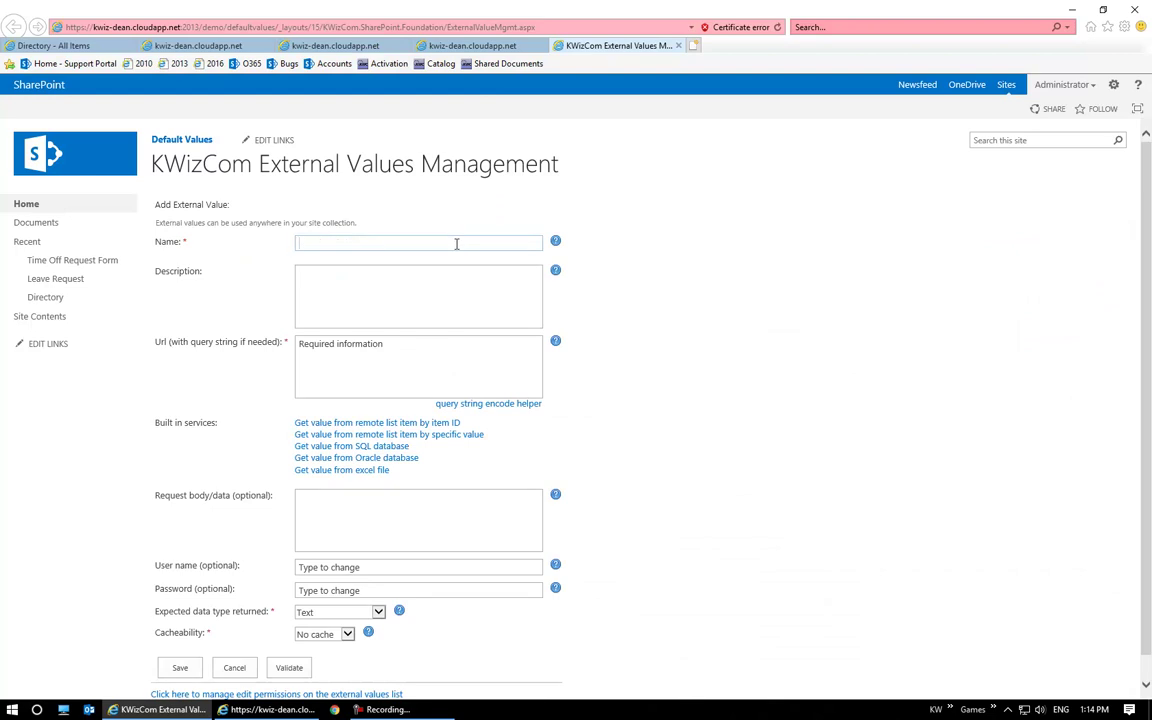
type("DemoAutoPopChoice")
left_click(743, 249)
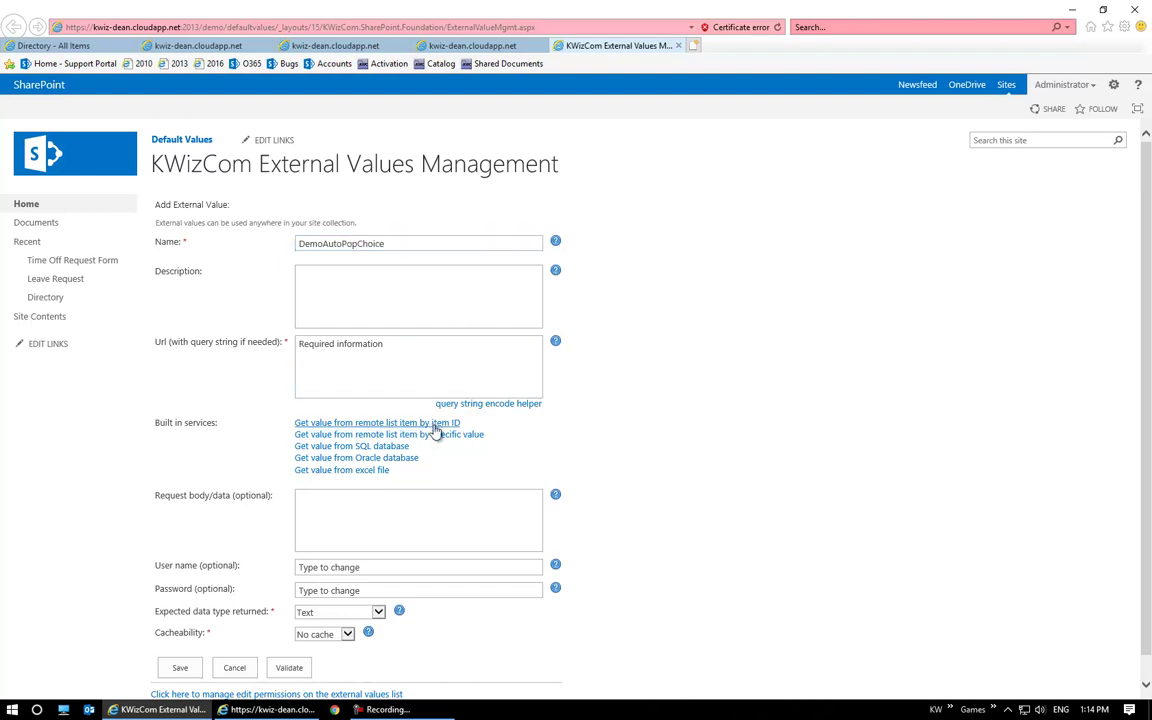
left_click_drag(461, 423, 311, 424)
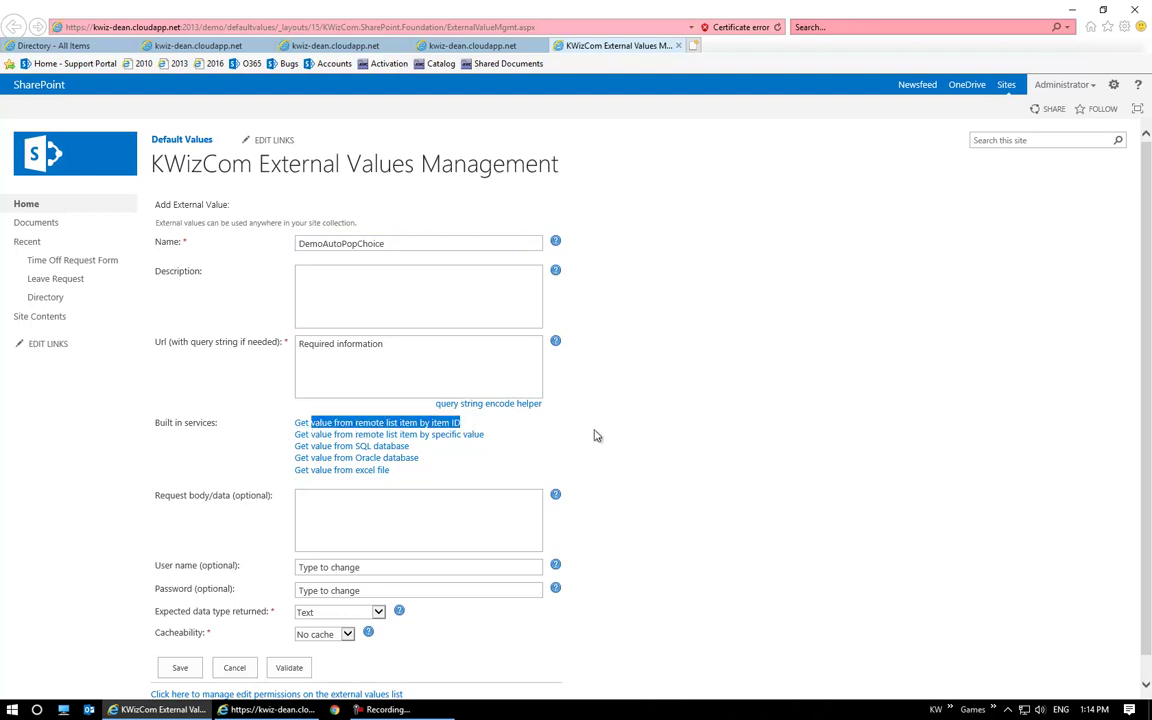
left_click_drag(505, 438, 306, 443)
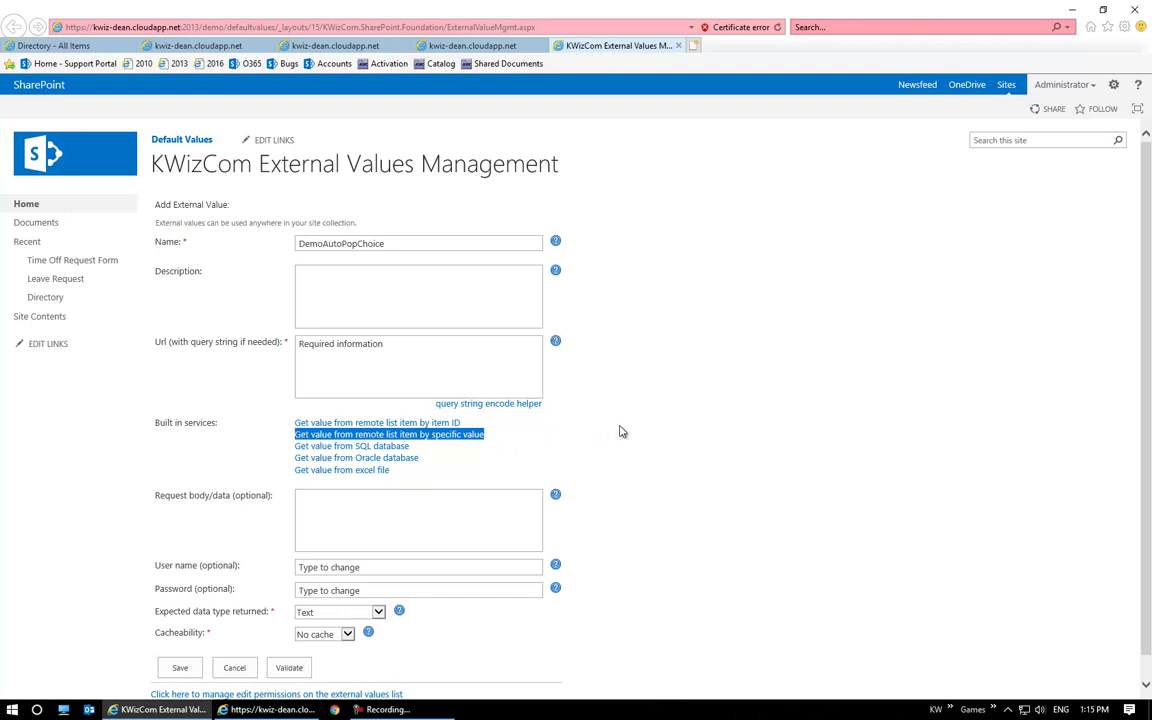
left_click(427, 437)
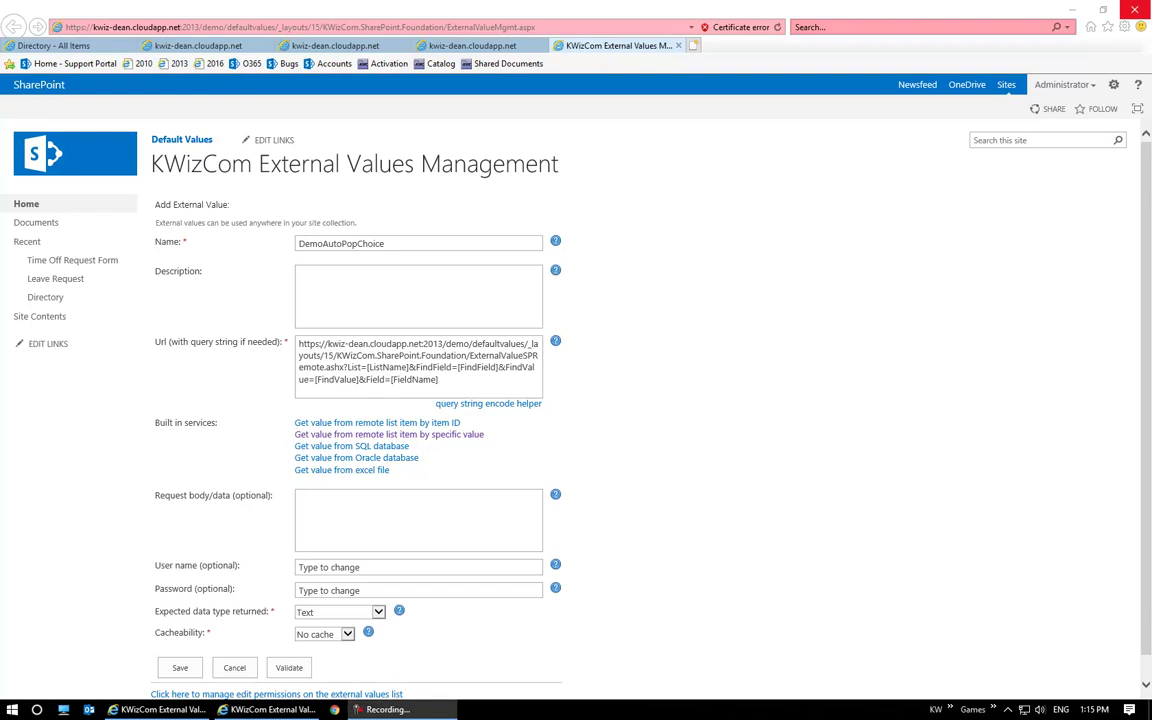
Replace the [ListName] token in the external value's URL with Directory, checking it against the Directory list
double_click(368, 367)
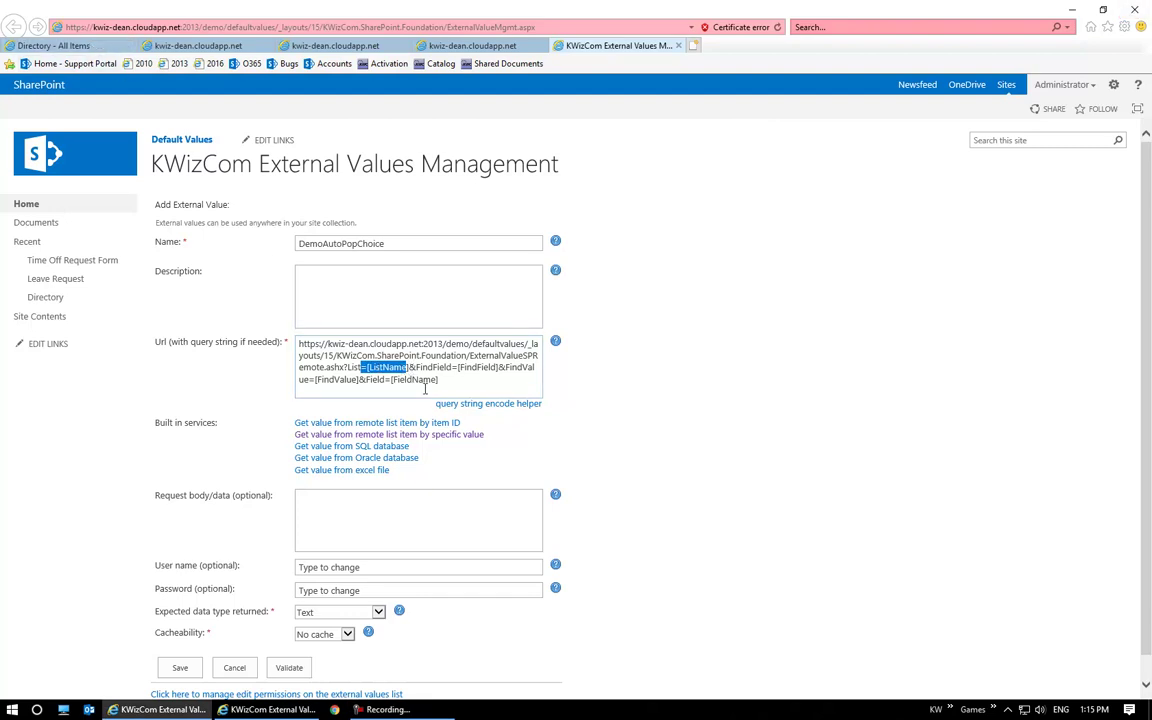
left_click(540, 389)
left_click(46, 47)
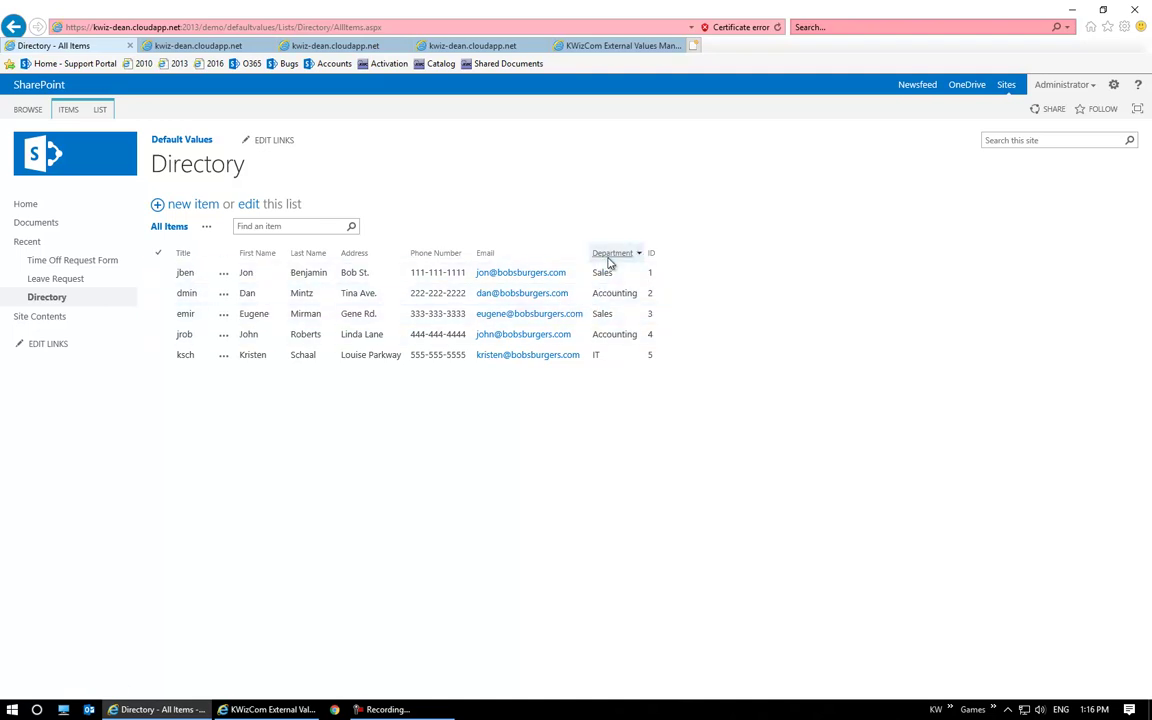
left_click(329, 46)
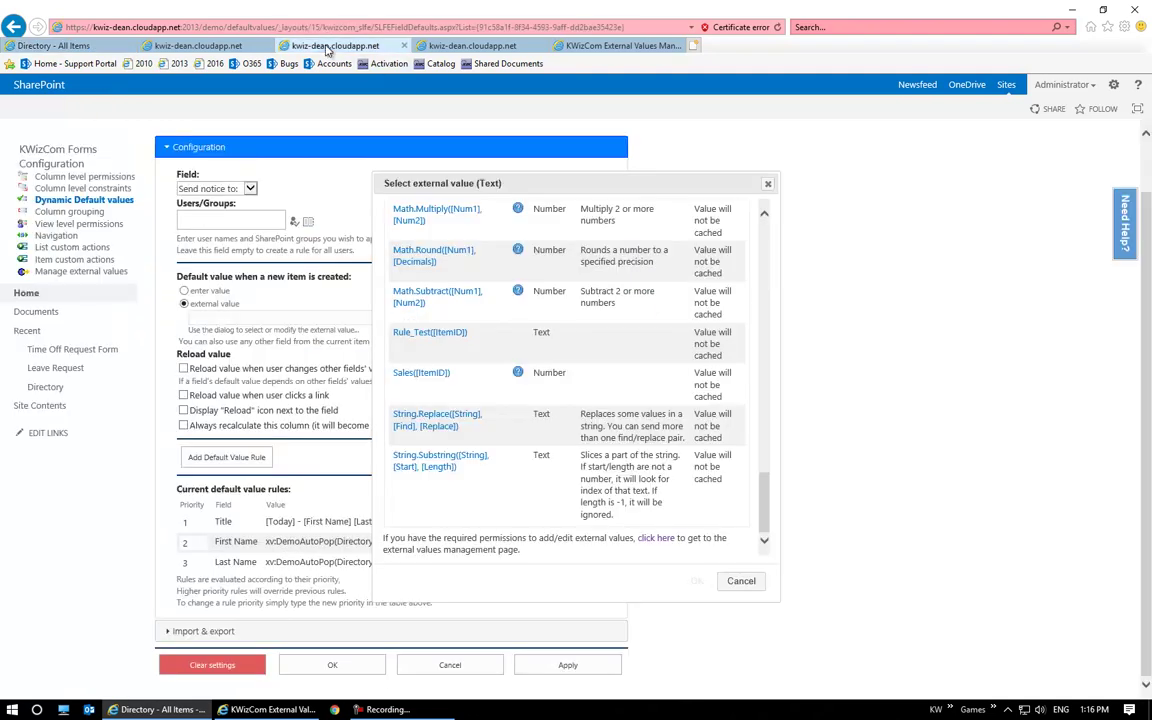
left_click(228, 46)
left_click(469, 47)
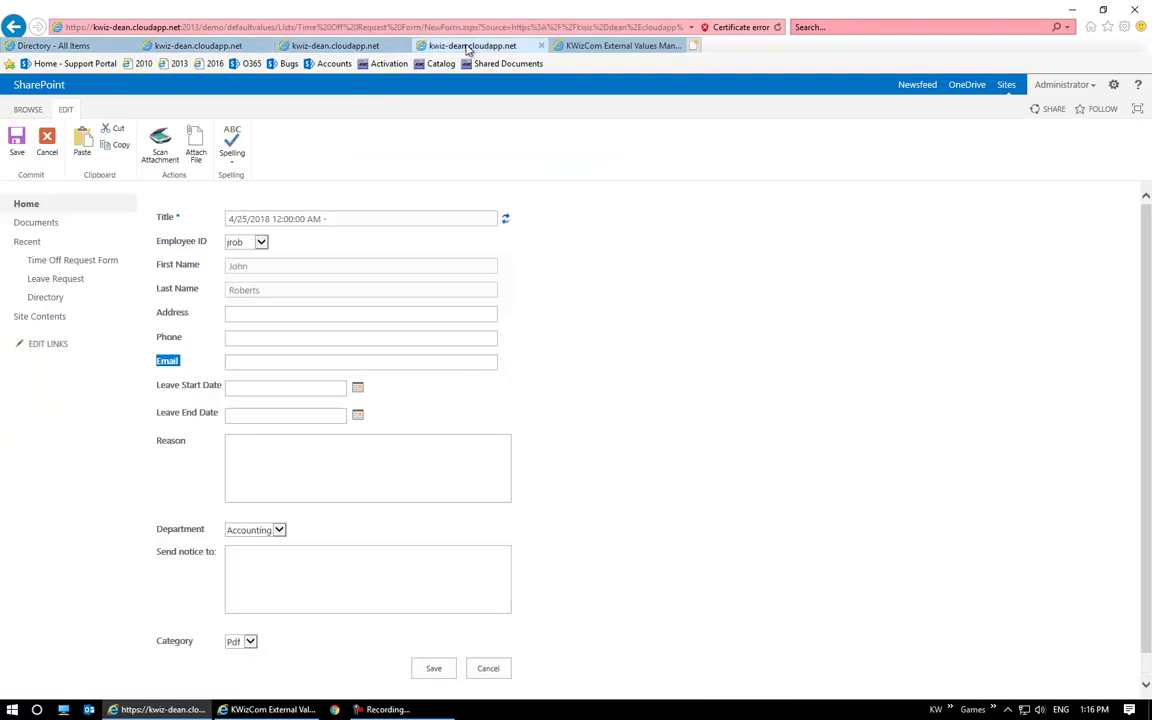
left_click(610, 46)
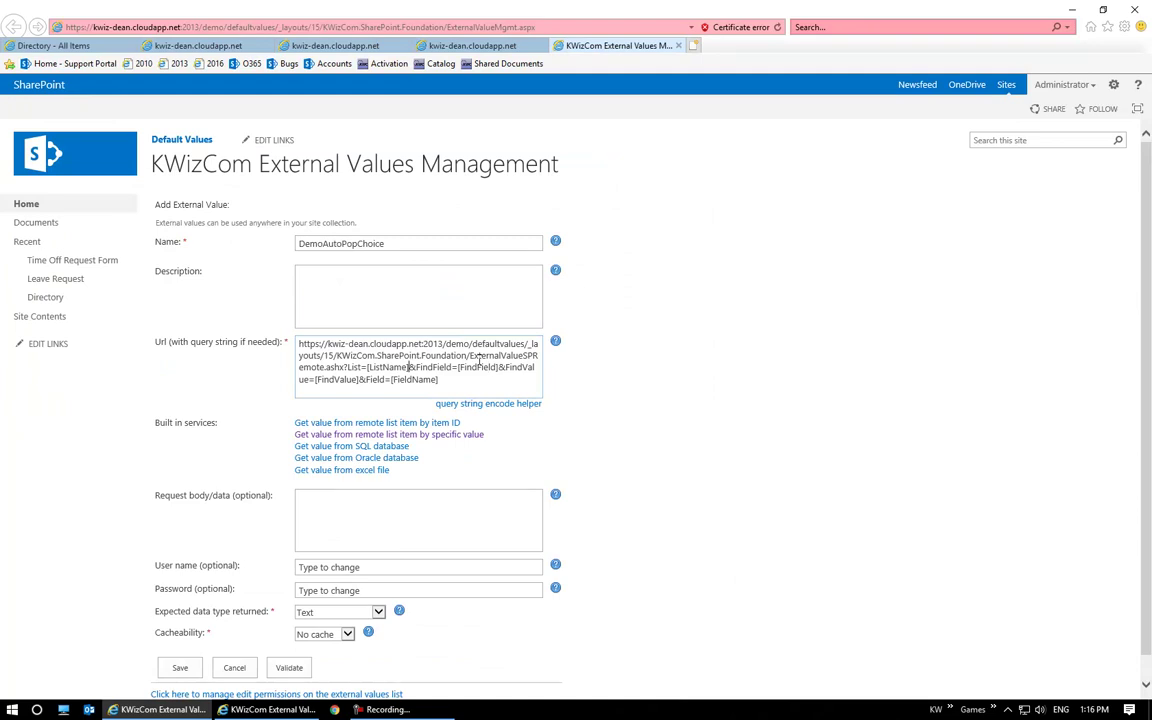
key("BackSpace")
key("BackSpace")
key("BackSpace")
key("BackSpace")
key("BackSpace")
key("BackSpace")
key("BackSpace")
key("BackSpace")
key("BackSpace")
key("BackSpace")
type("Directory")
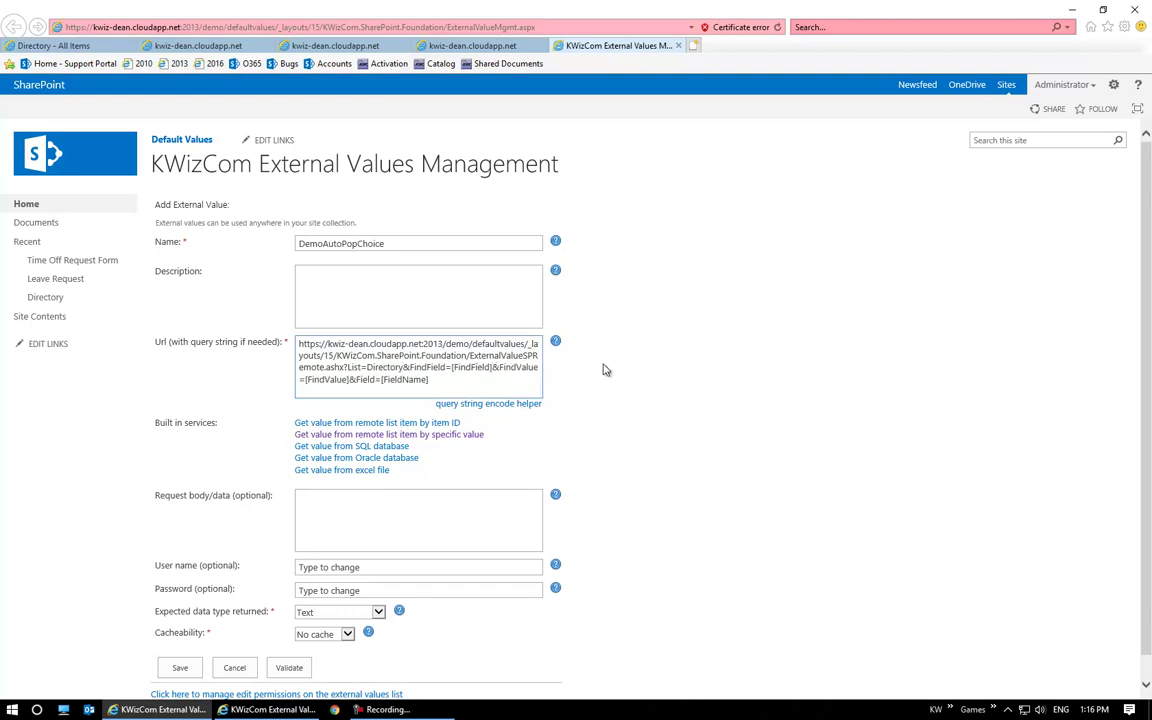
Replace the [FindField] token in the external value's URL with Department
key("BackSpace")
key("BackSpace")
key("BackSpace")
key("BackSpace")
key("BackSpace")
key("BackSpace")
key("BackSpace")
key("BackSpace")
key("BackSpace")
key("BackSpace")
key("BackSpace")
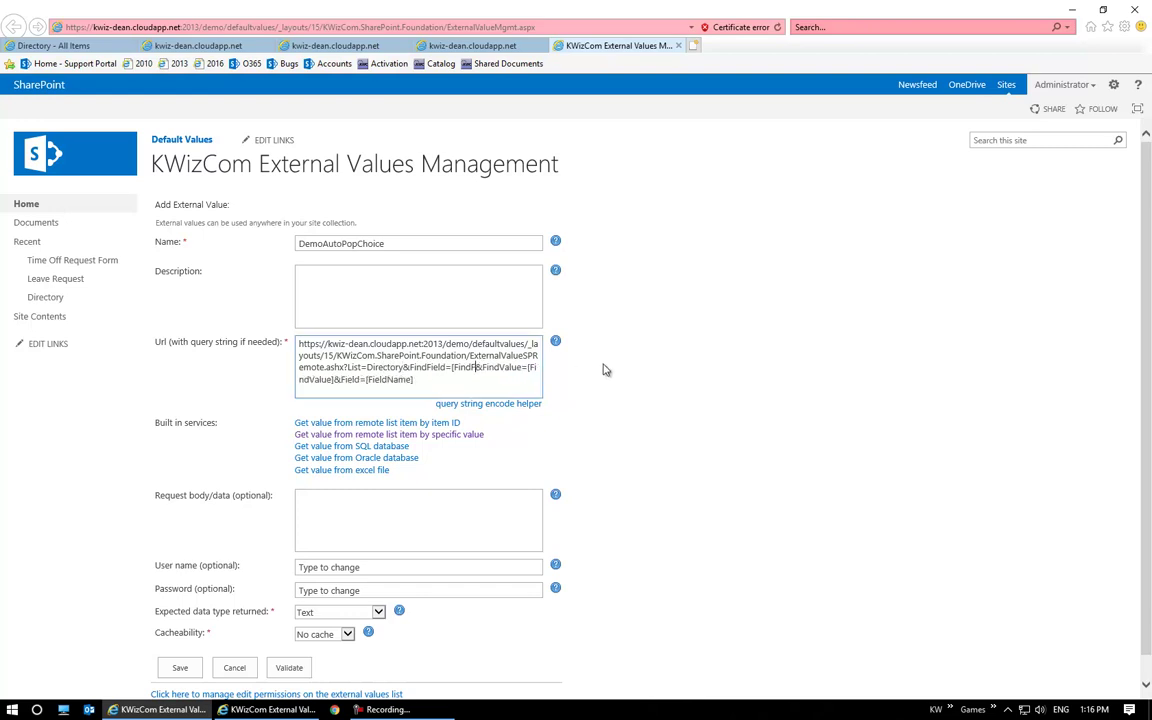
type("Department")
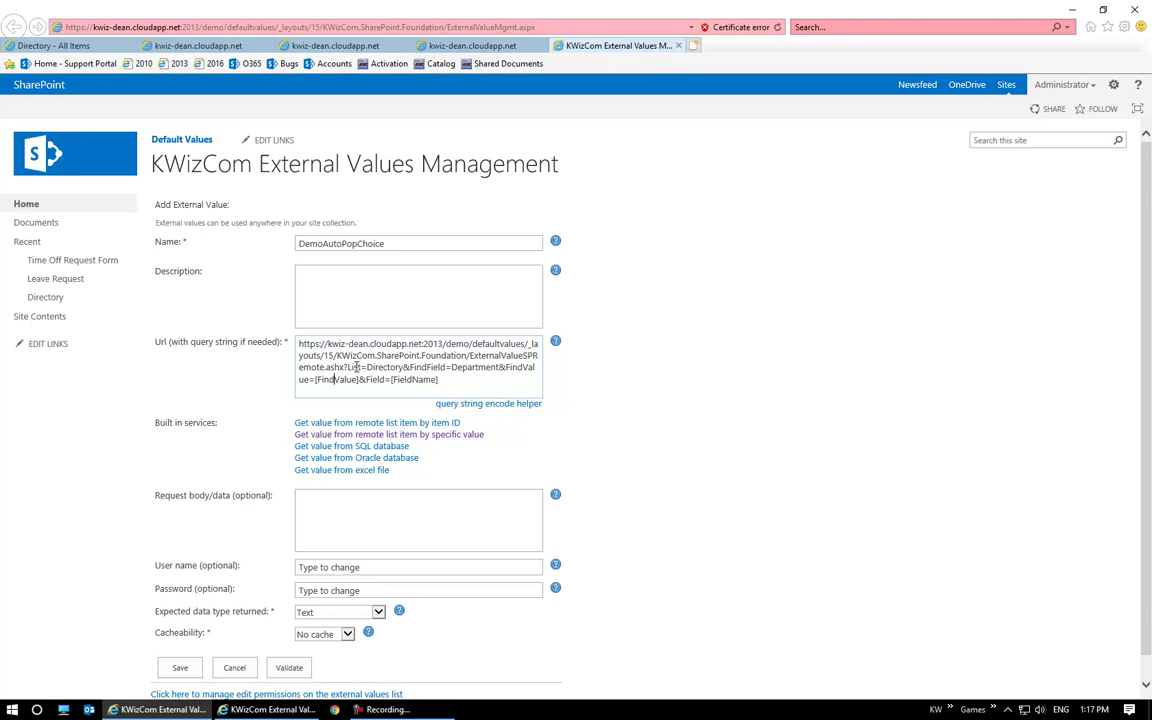
Examine the URL field's help on the parameters and Results options for remote SharePoint list items by ID
left_click(555, 341)
scroll(646, 549, "down", 3)
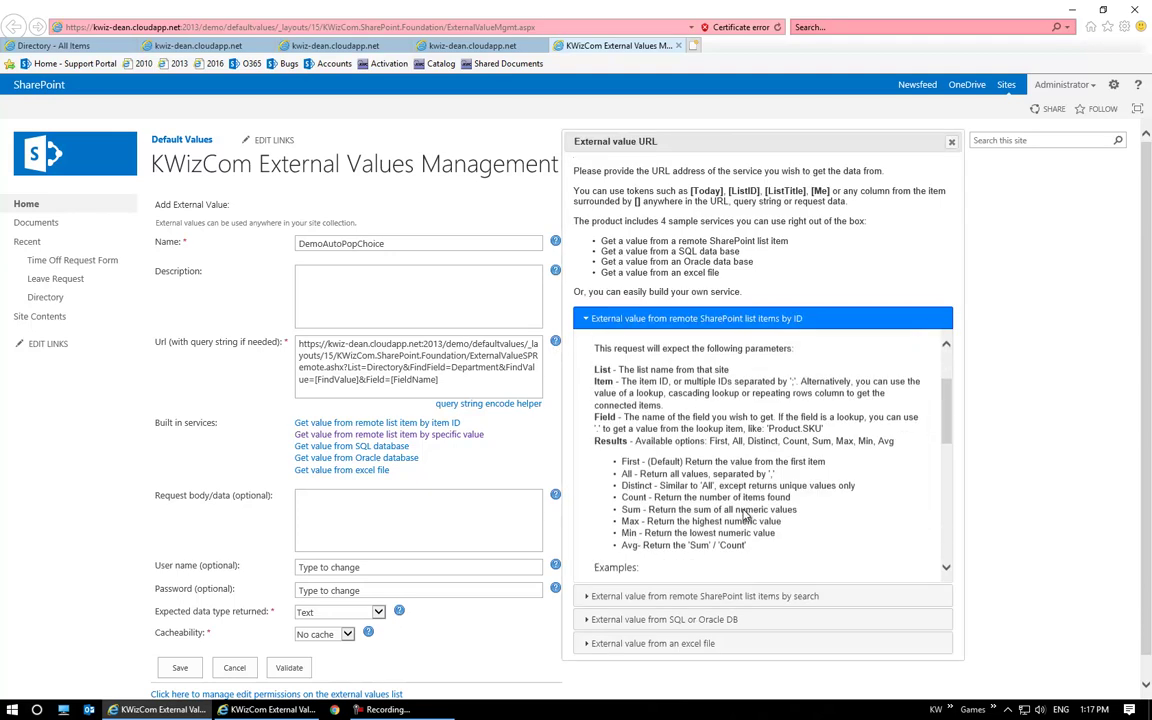
scroll(650, 500, "up", 1)
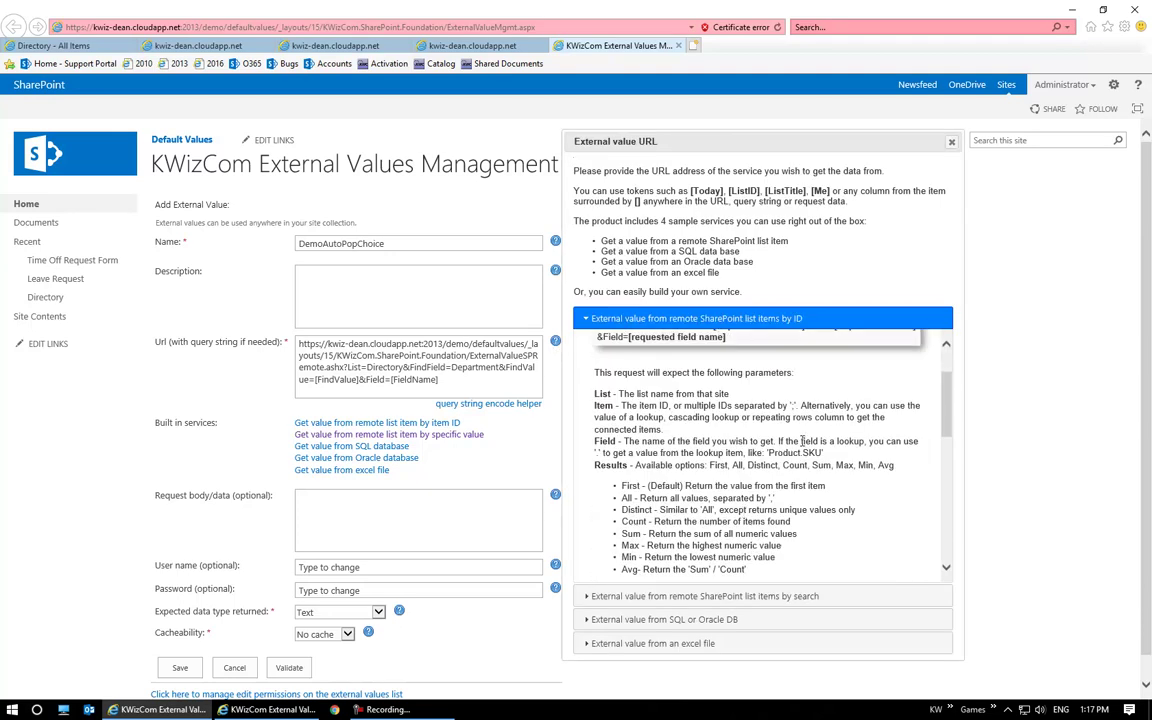
left_click_drag(946, 365, 951, 506)
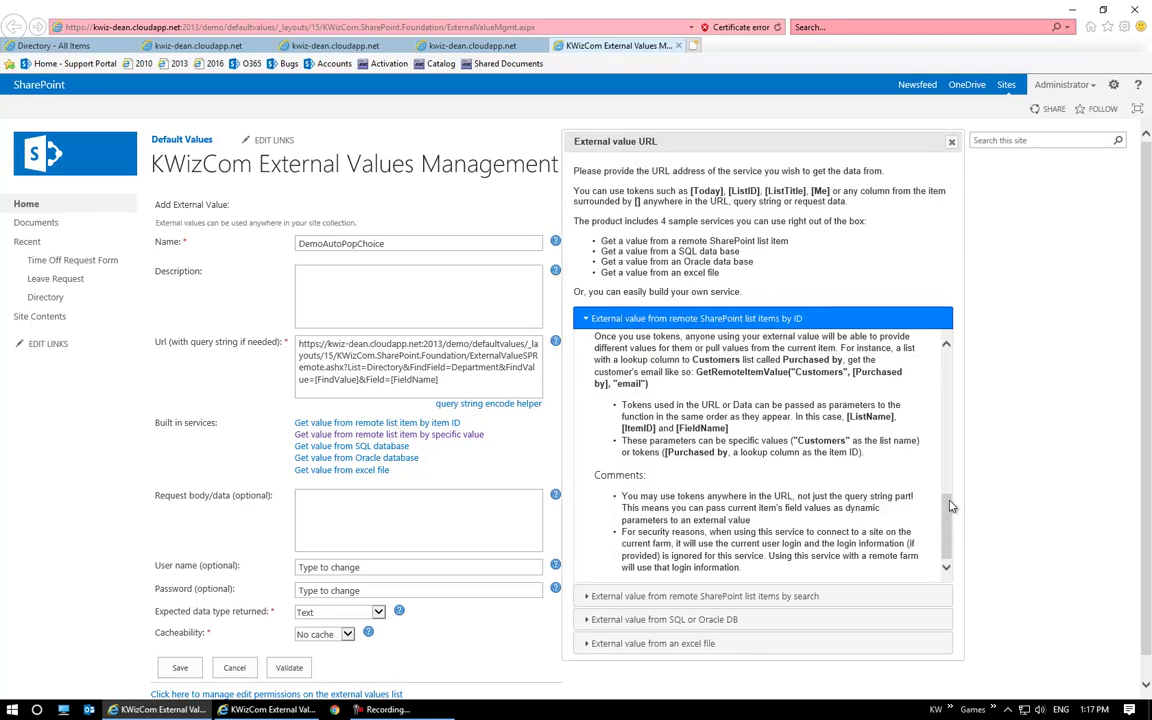
left_click(951, 141)
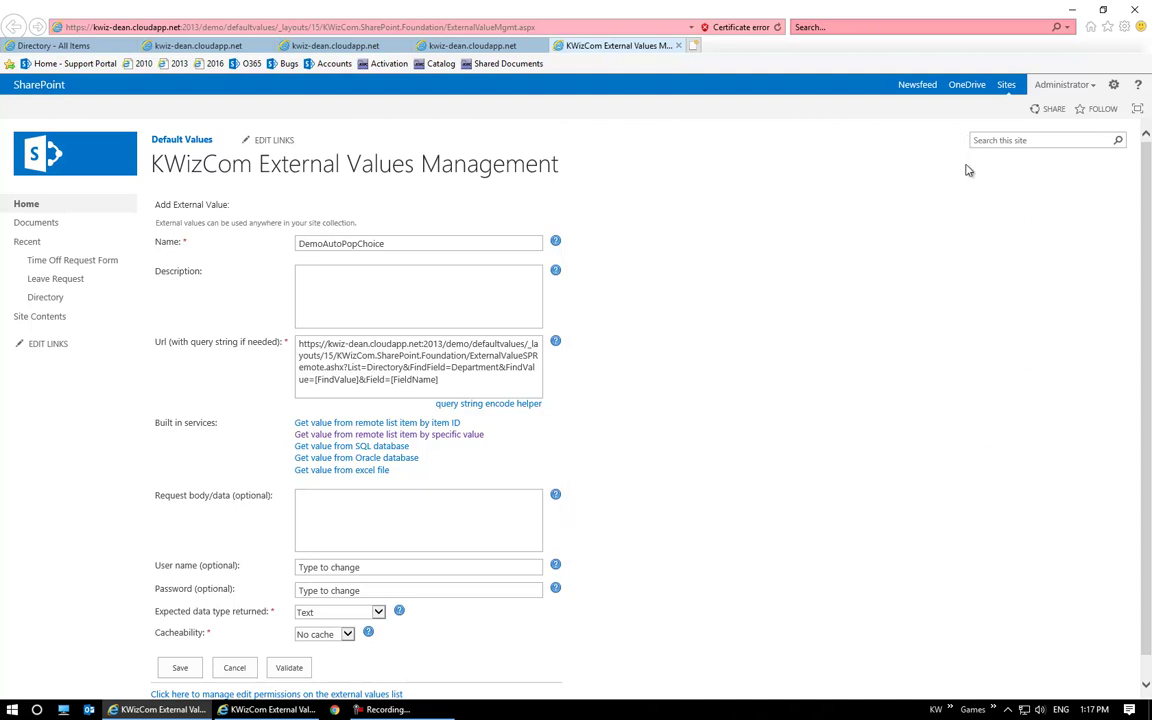
Replace the [FieldName] token at the end of the URL with Email, checking it against the Directory list's columns
left_click_drag(321, 380, 343, 383)
left_click(450, 383)
double_click(392, 380)
left_click(483, 384)
key("BackSpace")
key("BackSpace")
key("BackSpace")
key("BackSpace")
key("BackSpace")
key("BackSpace")
key("BackSpace")
key("BackSpace")
type("Emai")
left_click(90, 45)
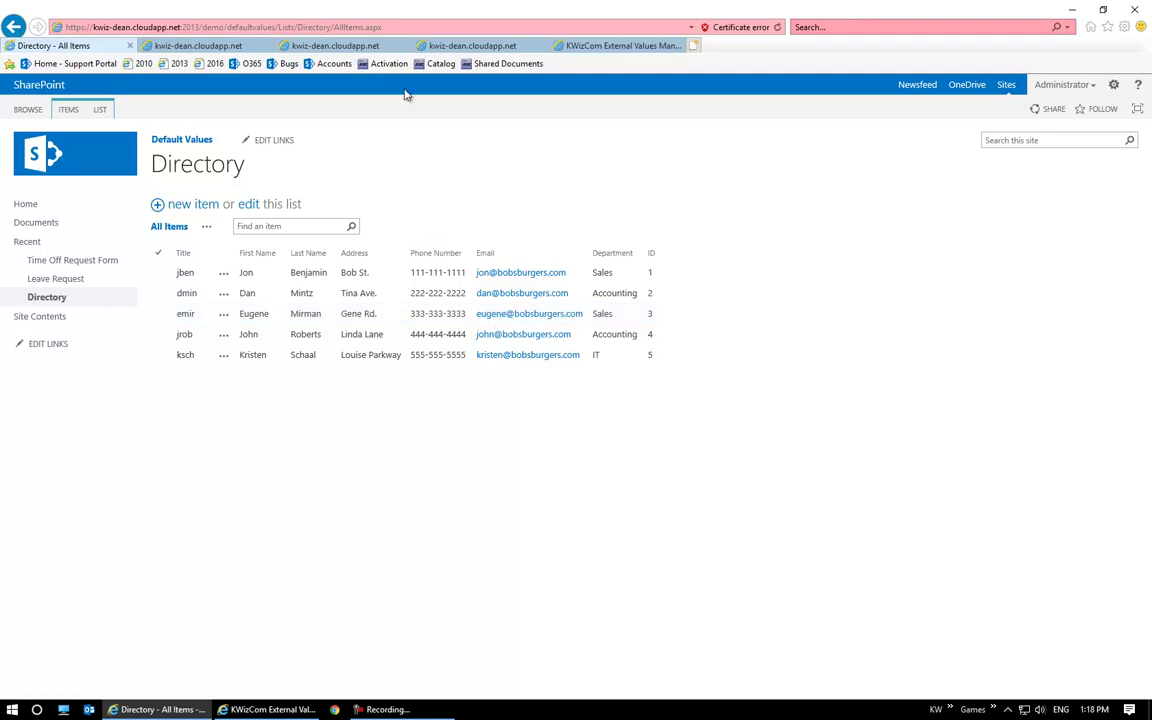
left_click(618, 45)
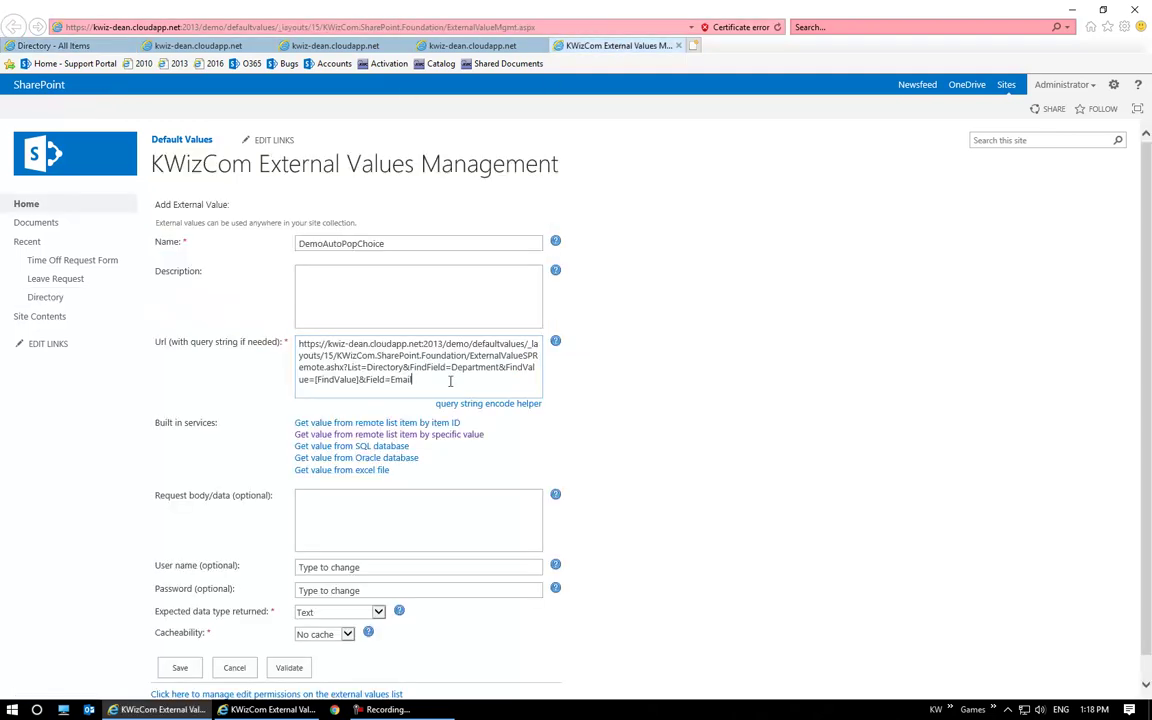
Look up the All option in the URL help and append &Results=All to the external value's URL
left_click(555, 341)
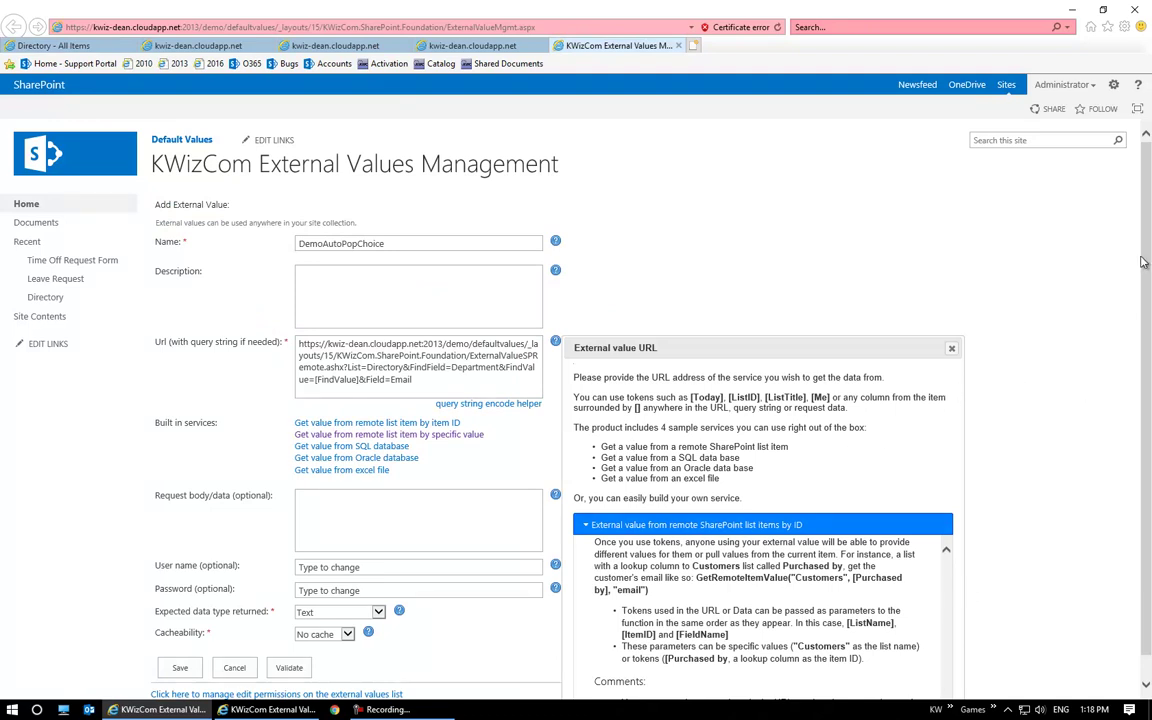
scroll(1141, 264, "down", 1)
left_click(951, 348)
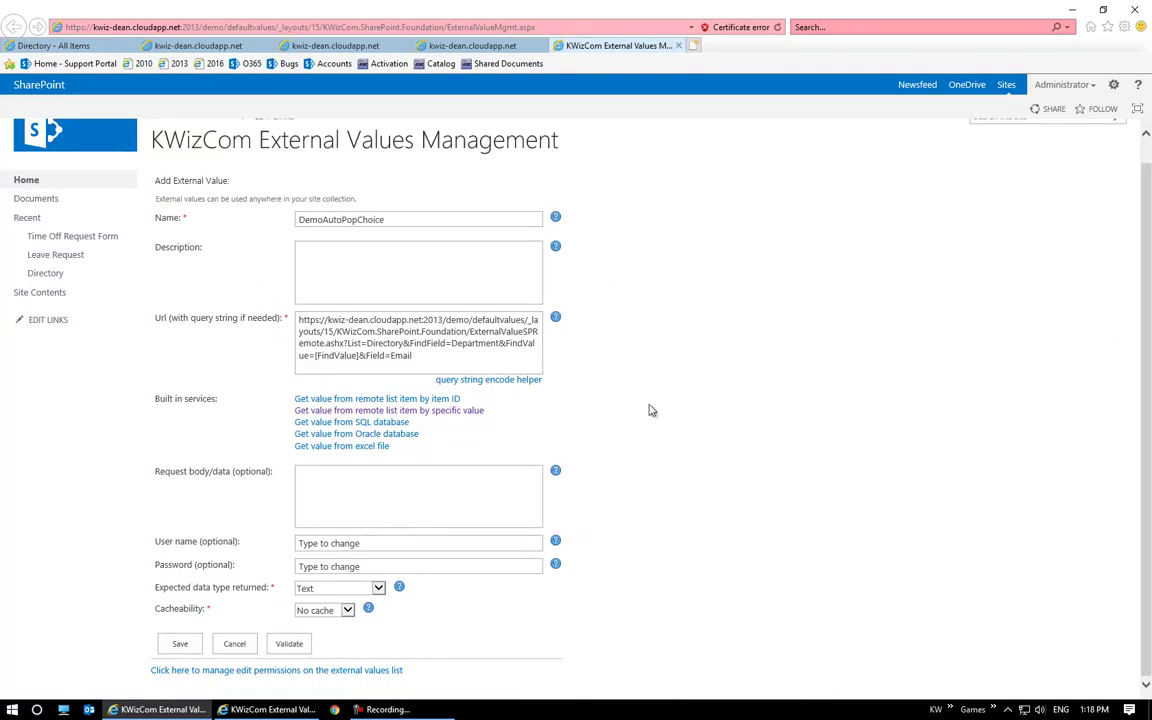
left_click(555, 317)
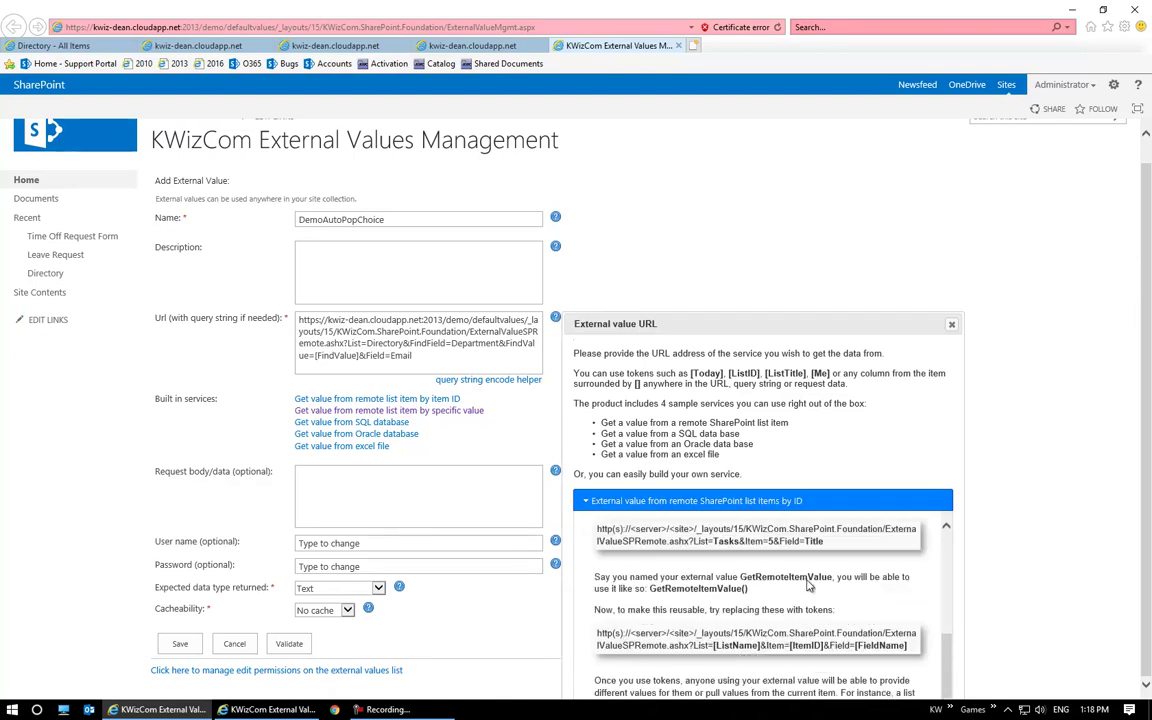
scroll(808, 587, "down", 5)
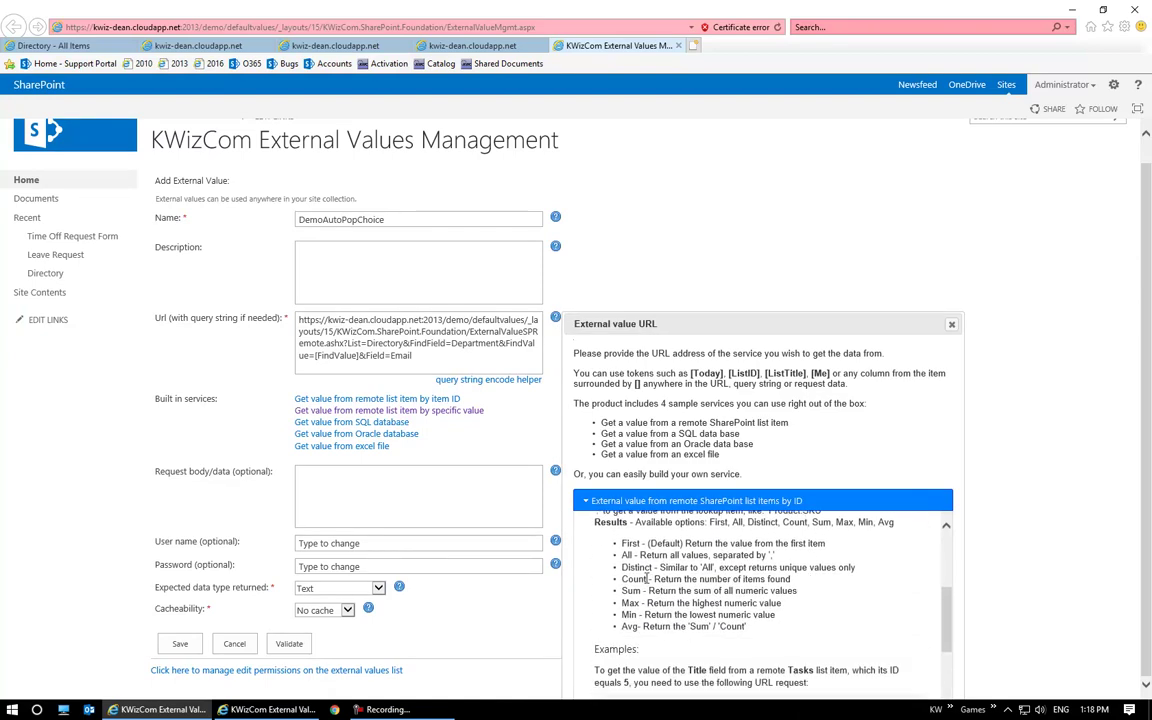
left_click_drag(621, 555, 757, 555)
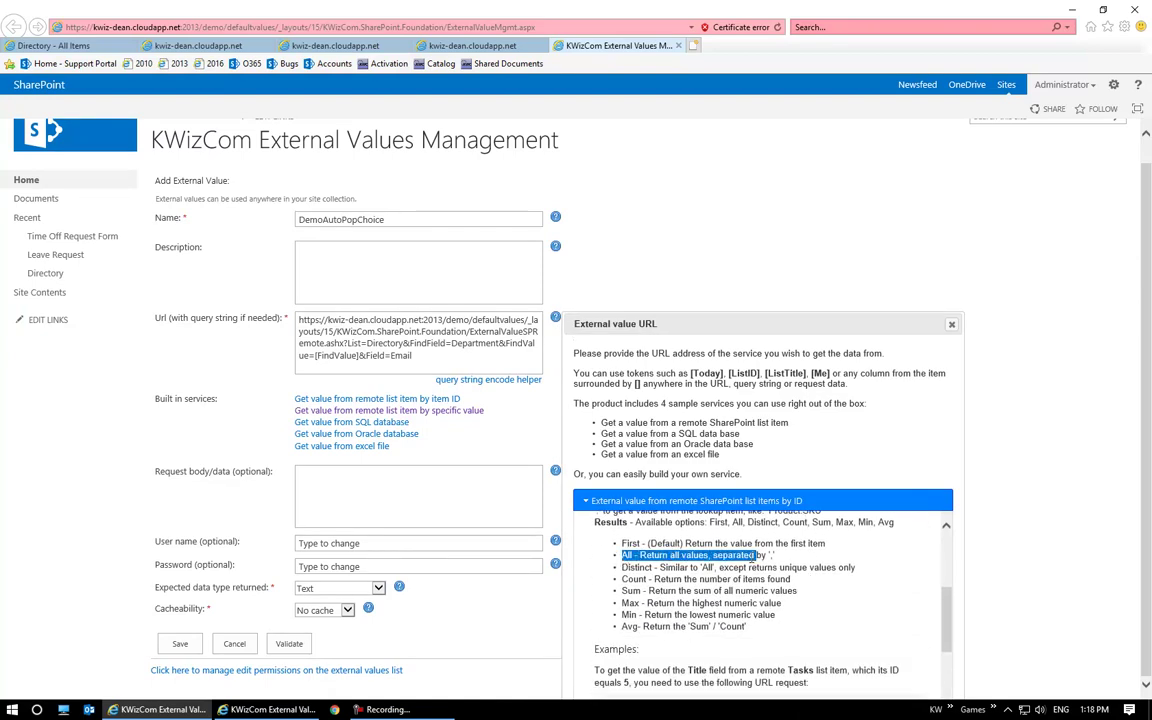
left_click(951, 324)
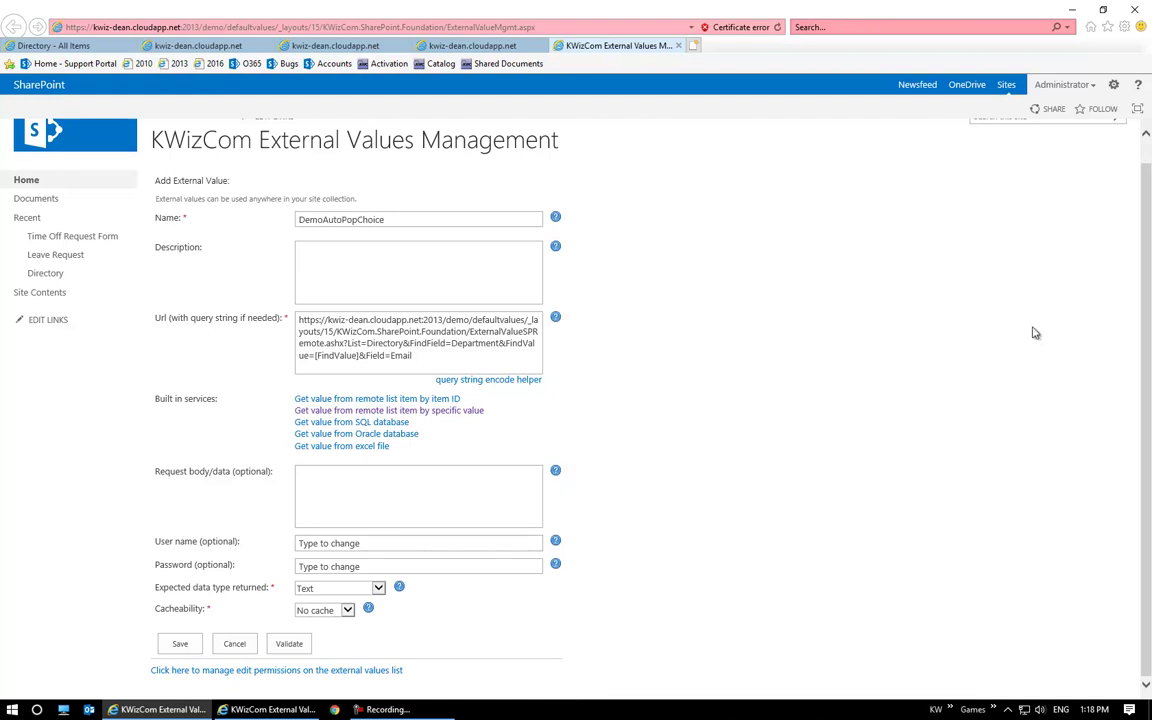
left_click(507, 364)
type("&Results=All")
Rename the new external value as DemoAutoPopStatic and look over its URL
left_click_drag(357, 219, 393, 226)
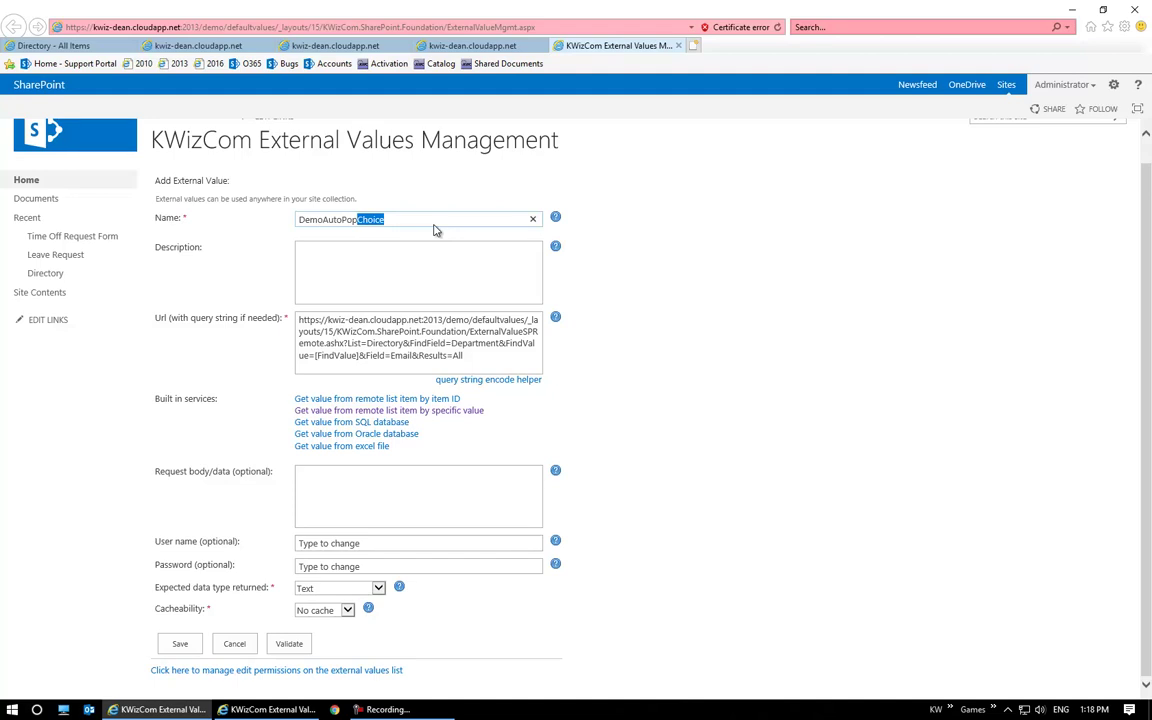
type("Stat")
left_click_drag(464, 356, 349, 319)
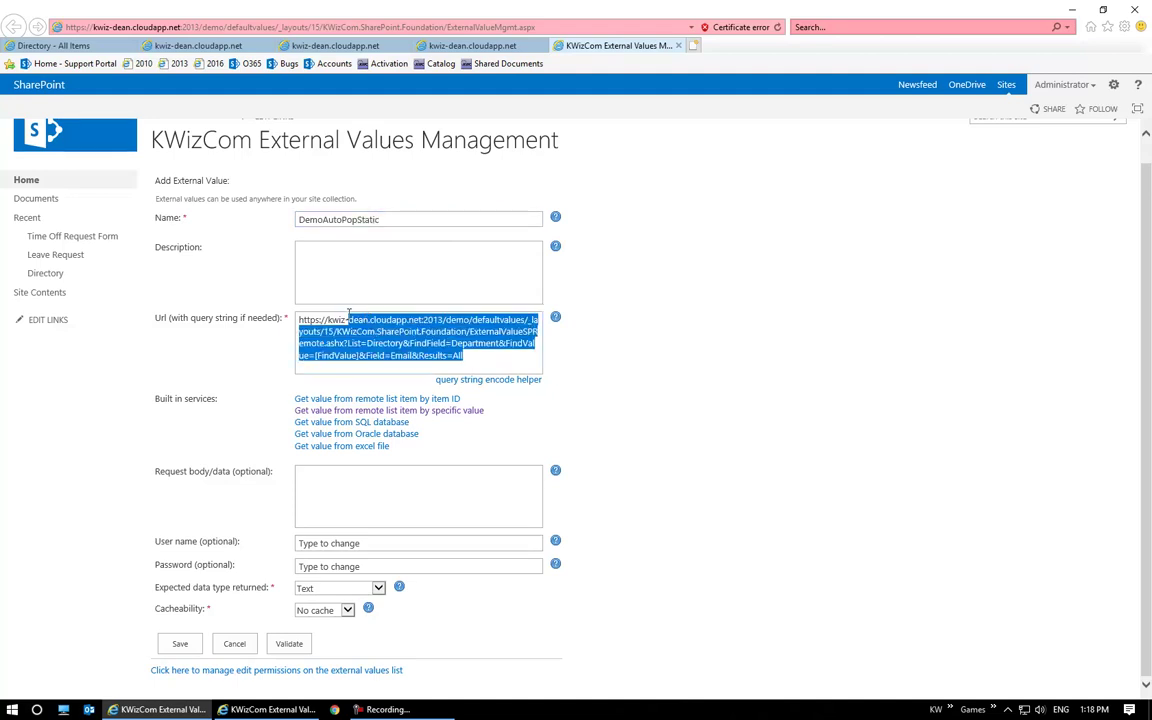
left_click(700, 310)
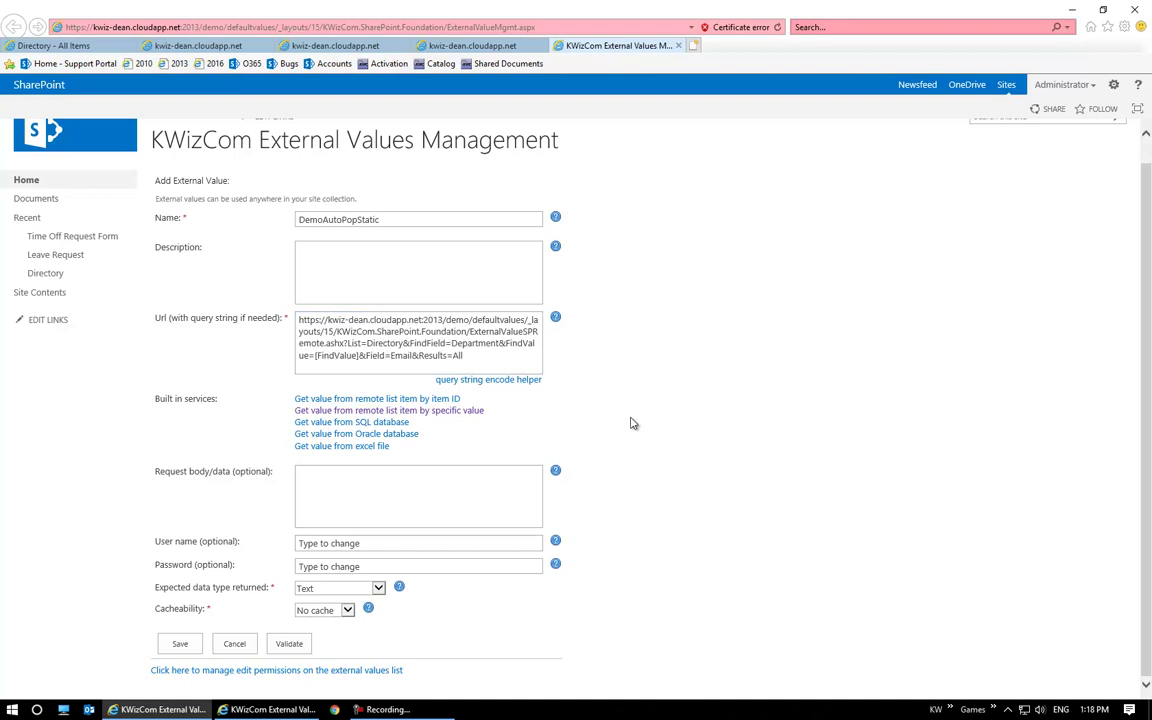
Validate the external value with Accounting as the sample for [FindValue], inspect the returned result and save the external value
left_click(304, 647)
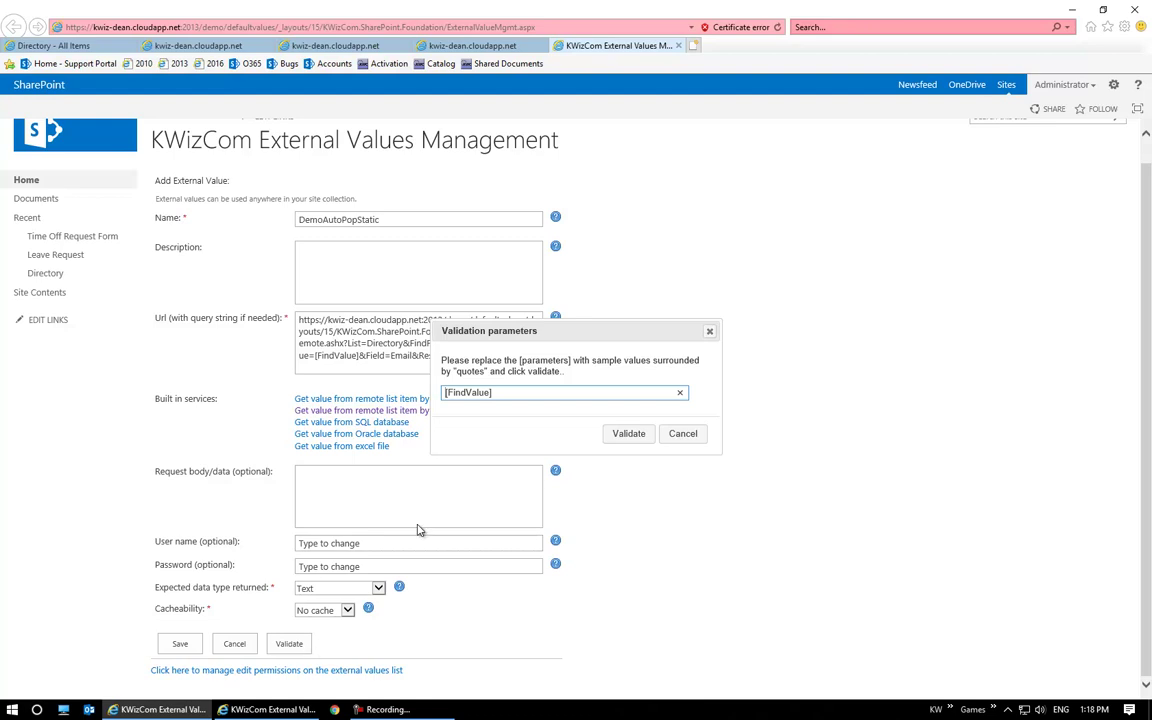
left_click(557, 393)
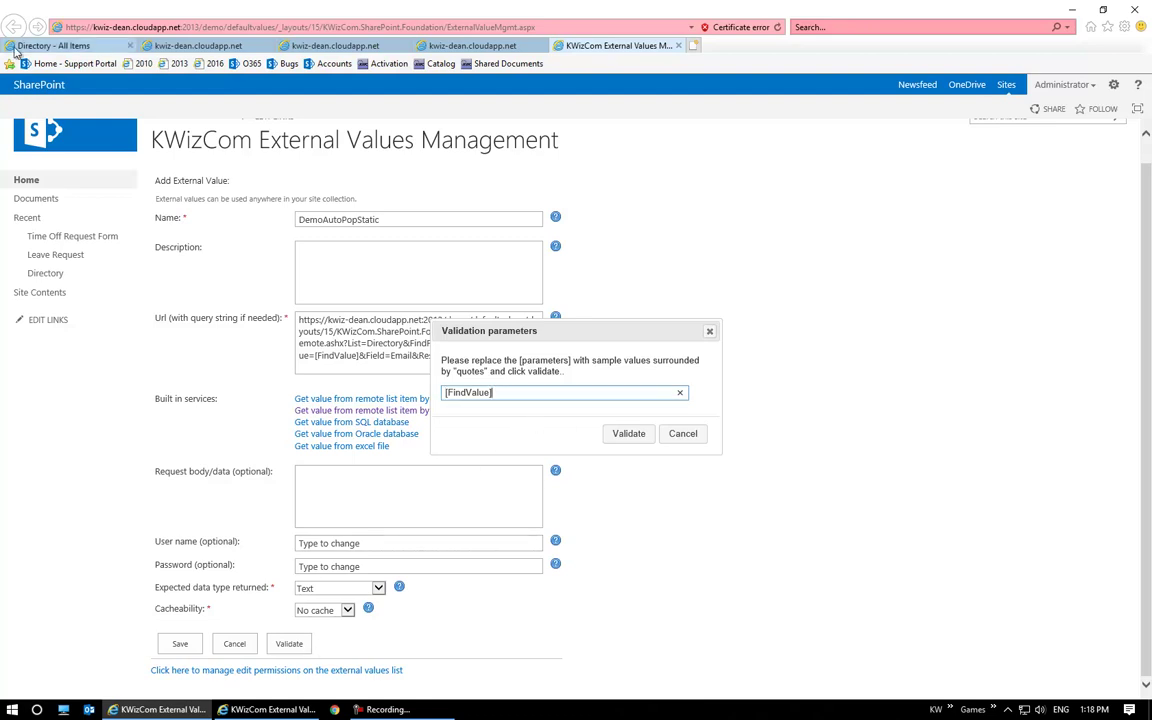
left_click(60, 45)
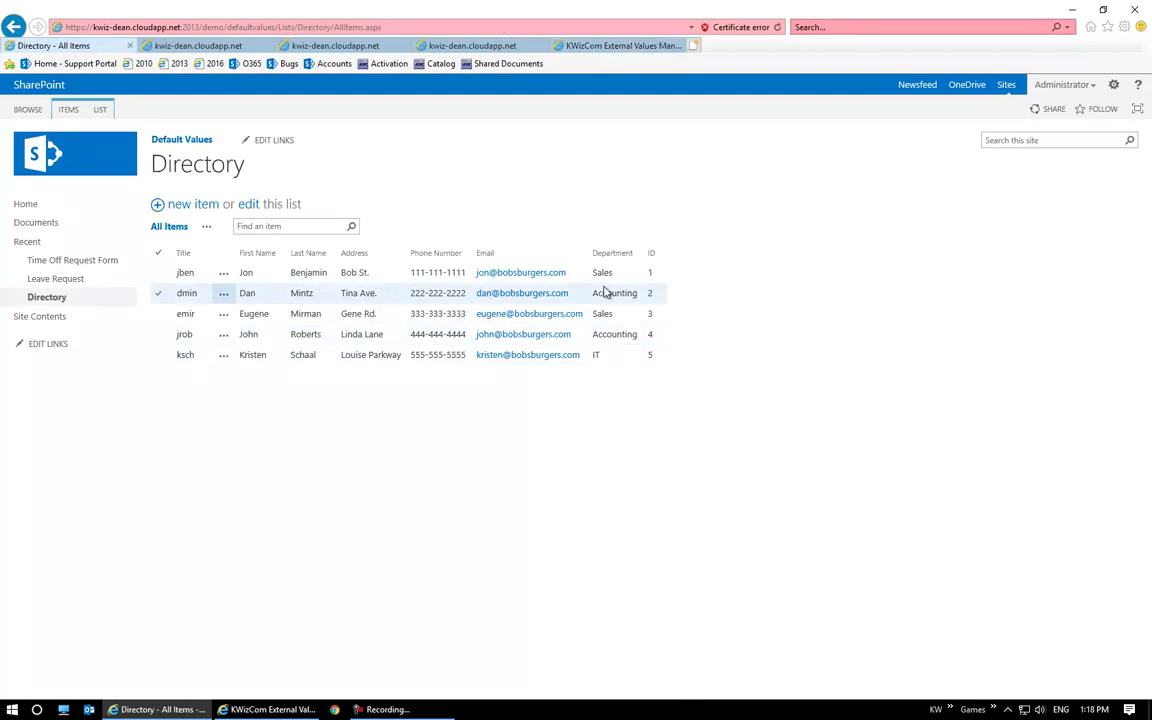
left_click(607, 45)
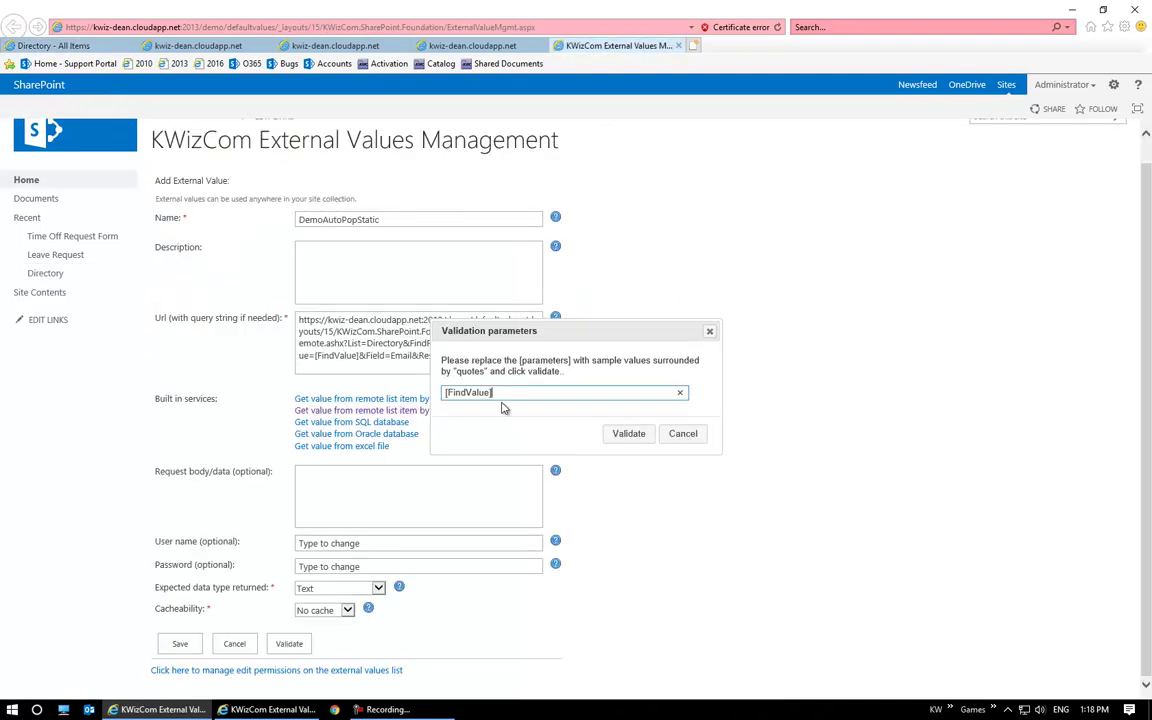
left_click_drag(602, 392, 276, 393)
type("Accounting")
left_click(630, 433)
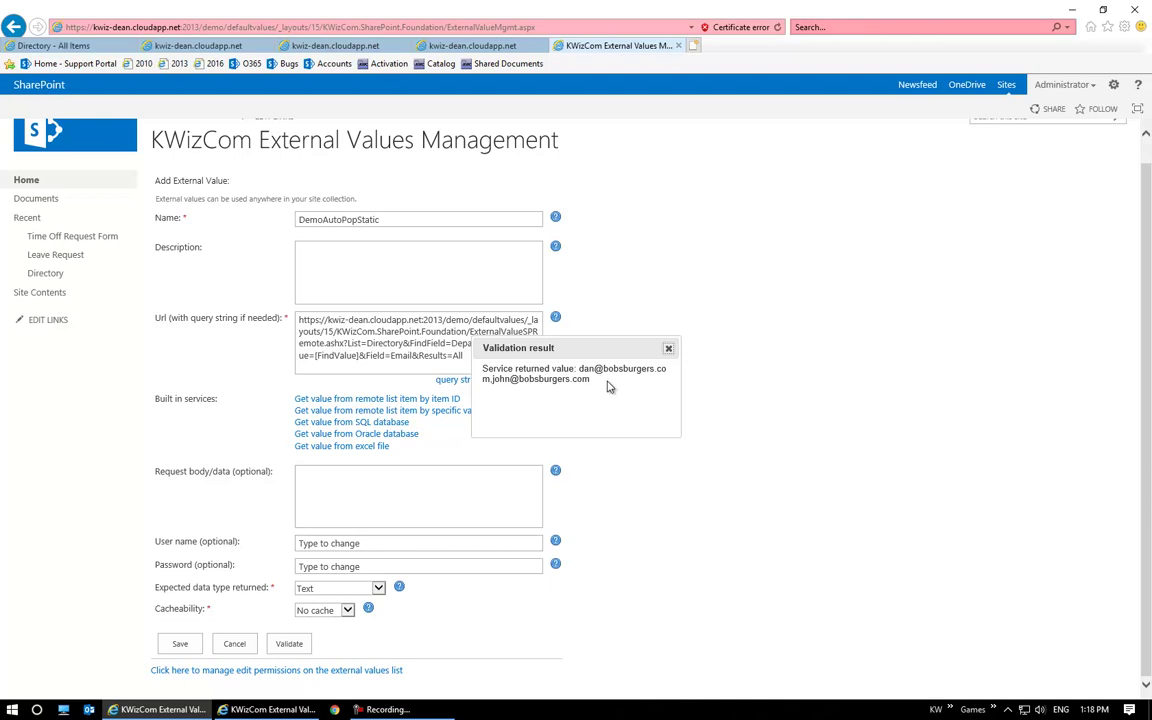
double_click(600, 369)
left_click(522, 381)
double_click(522, 381)
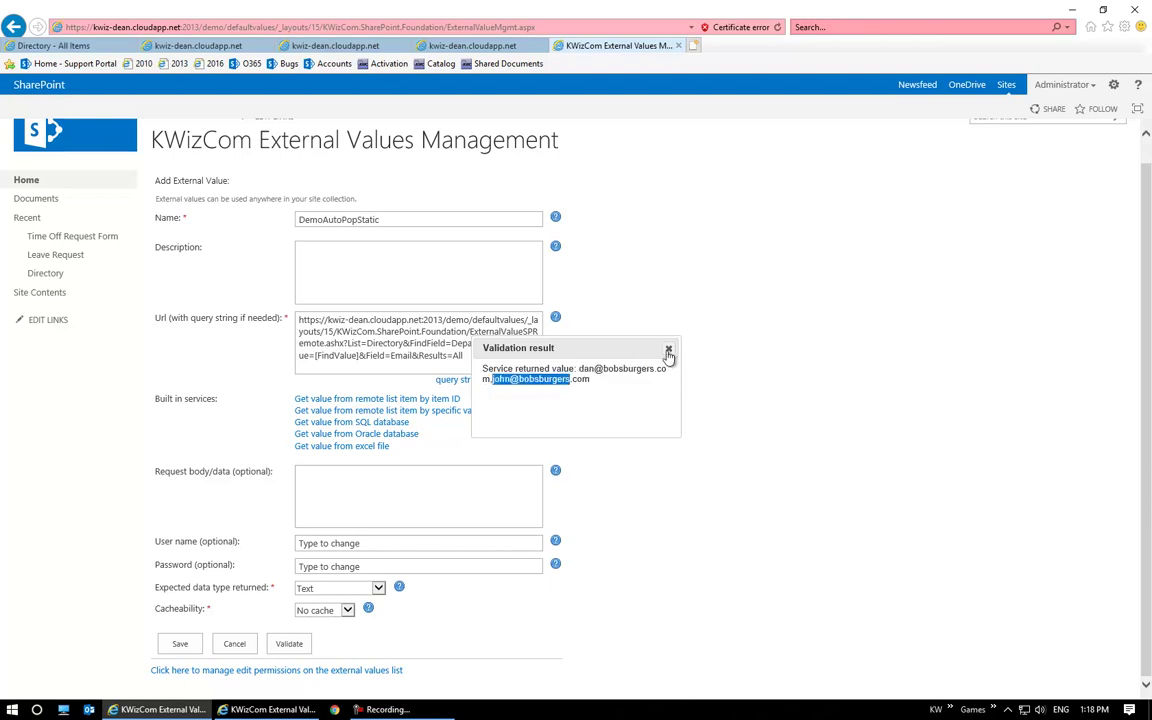
left_click(668, 348)
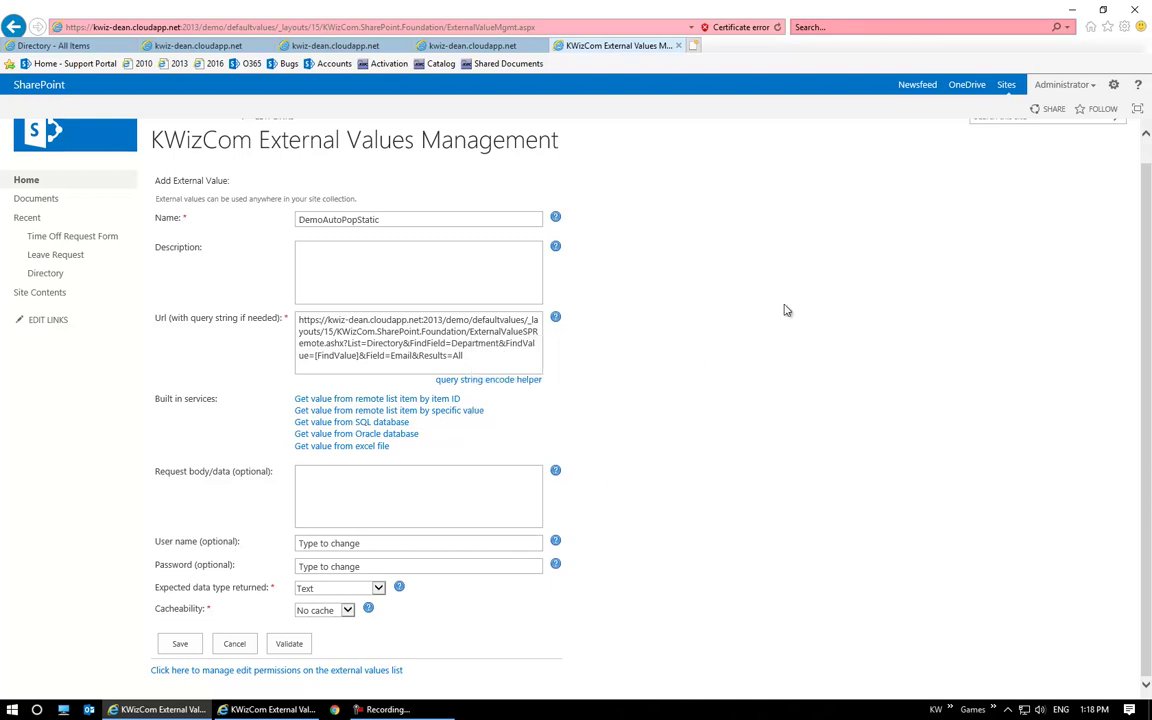
left_click(181, 645)
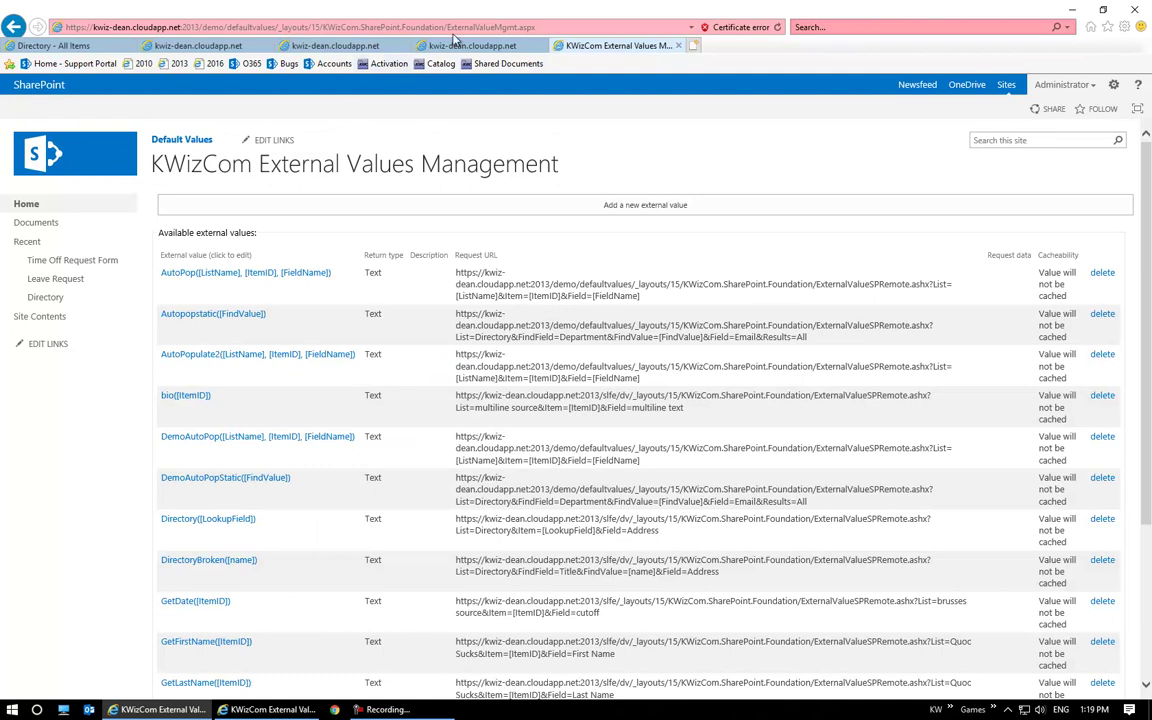
Refresh the available external values for the Send notice to rule and choose DemoAutoPopStatic([FindValue])
left_click(493, 47)
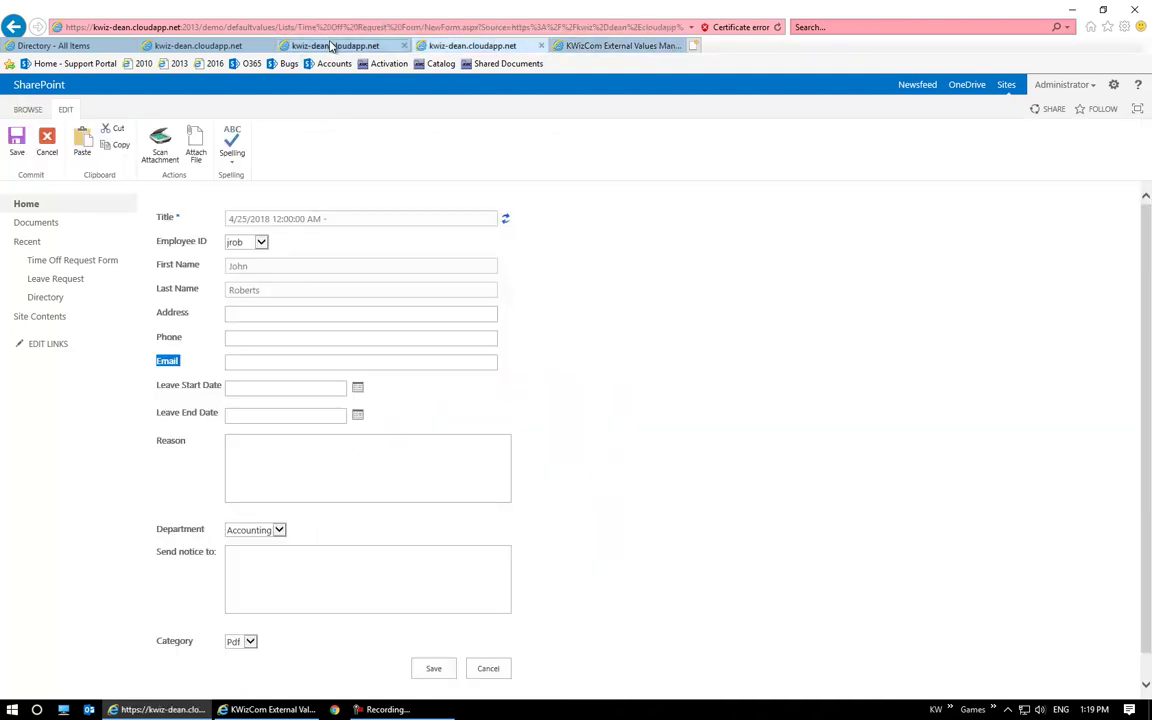
left_click(334, 46)
left_click_drag(765, 532, 758, 268)
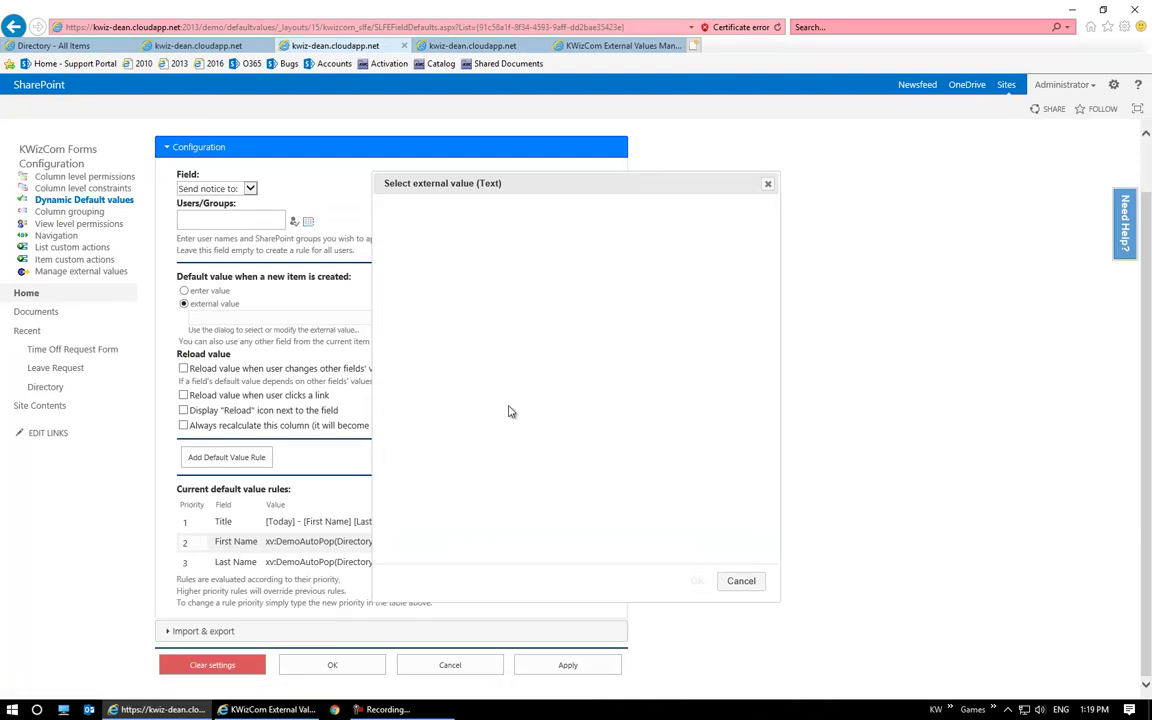
left_click_drag(761, 237, 767, 350)
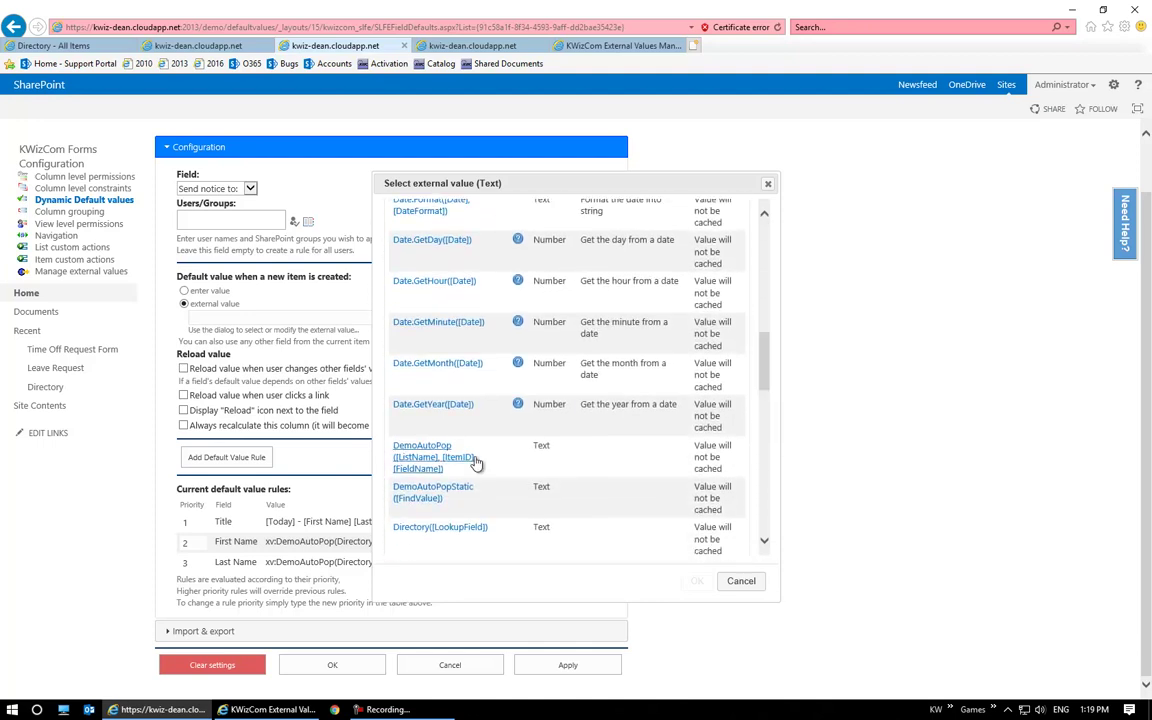
left_click(430, 490)
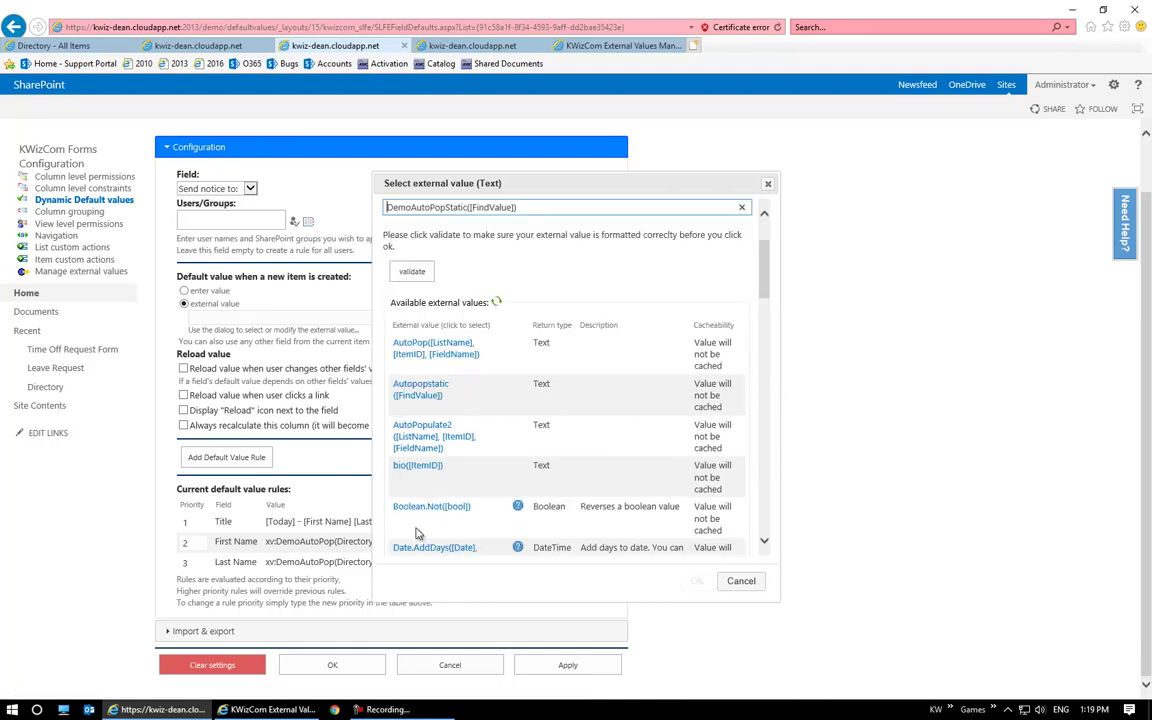
Check the Department field's name on the Leave Request form and replace the FindValue parameter of DemoAutoPopStatic with [Department]
left_click_drag(470, 207, 630, 281)
left_click(500, 207)
left_click(209, 46)
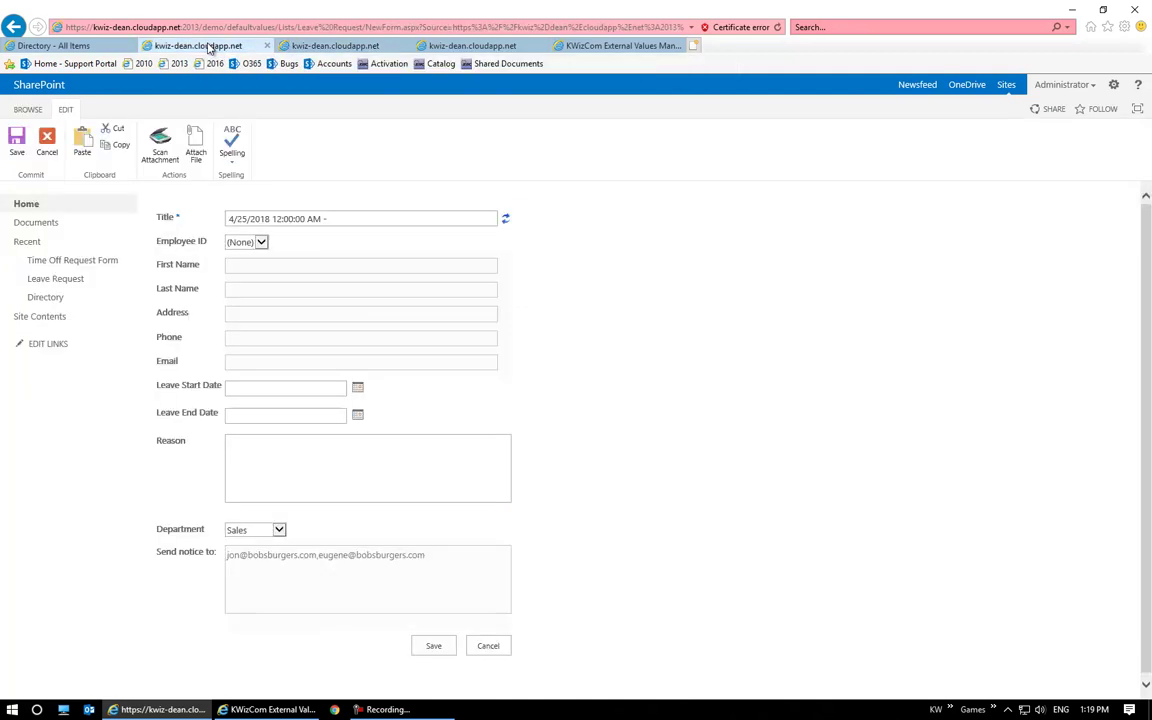
left_click_drag(155, 529, 211, 533)
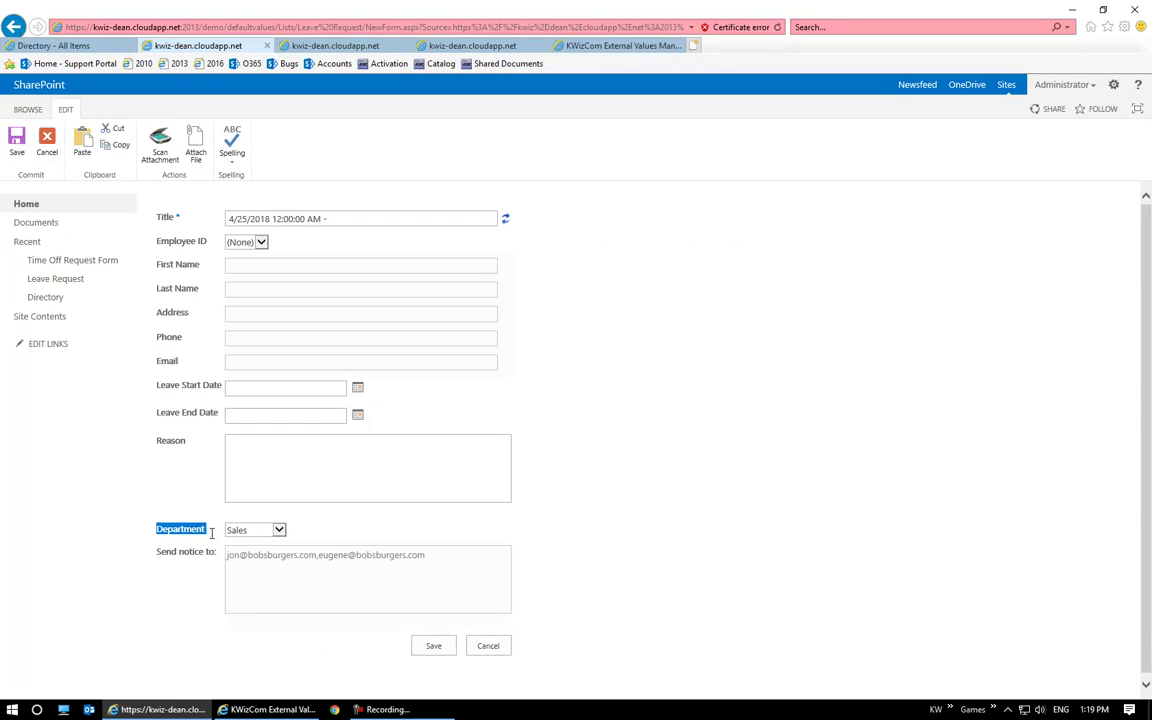
left_click(330, 46)
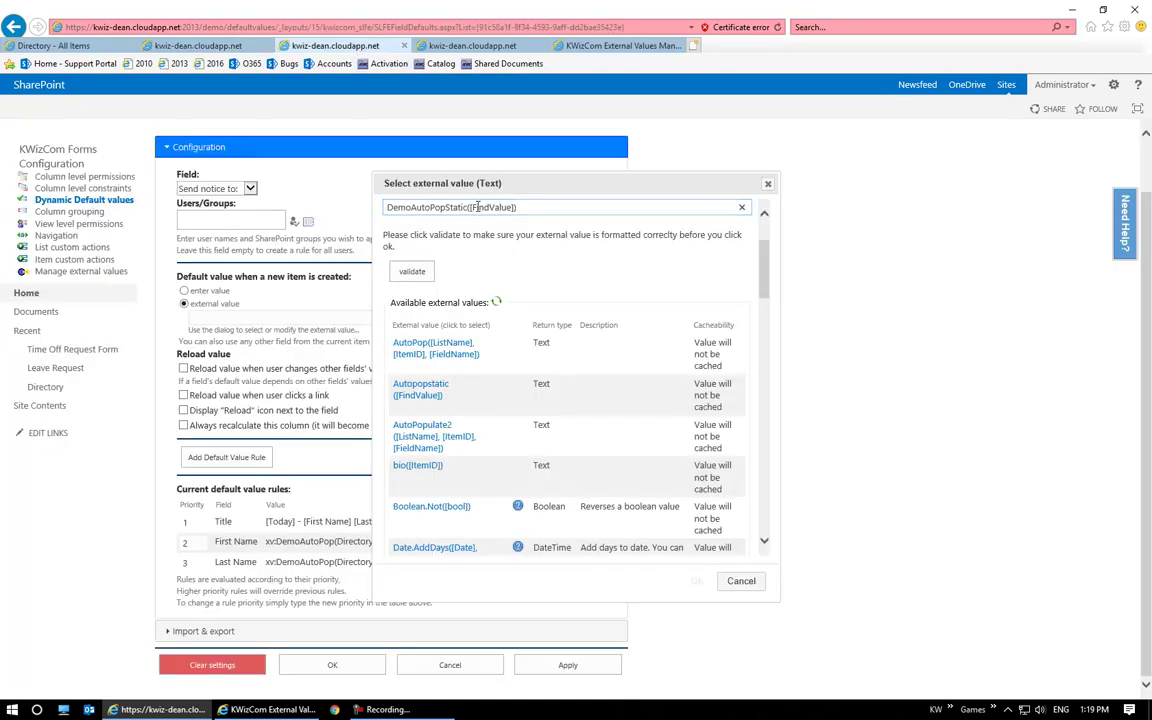
left_click_drag(471, 208, 617, 220)
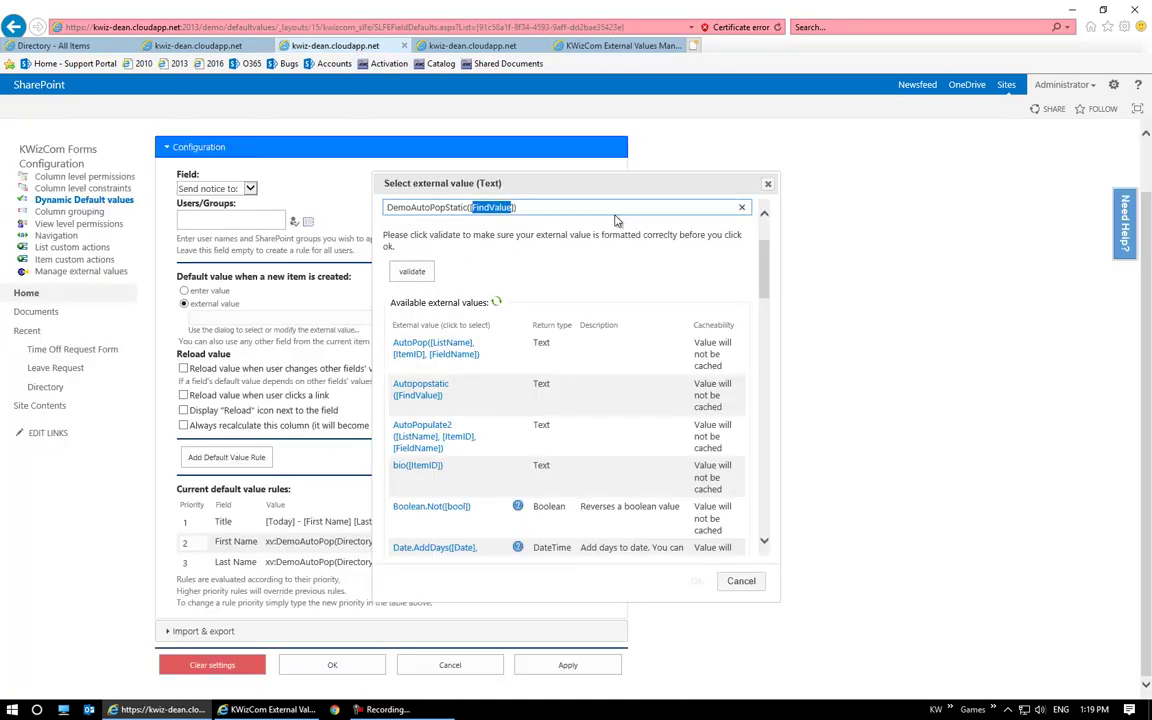
type("[Department")
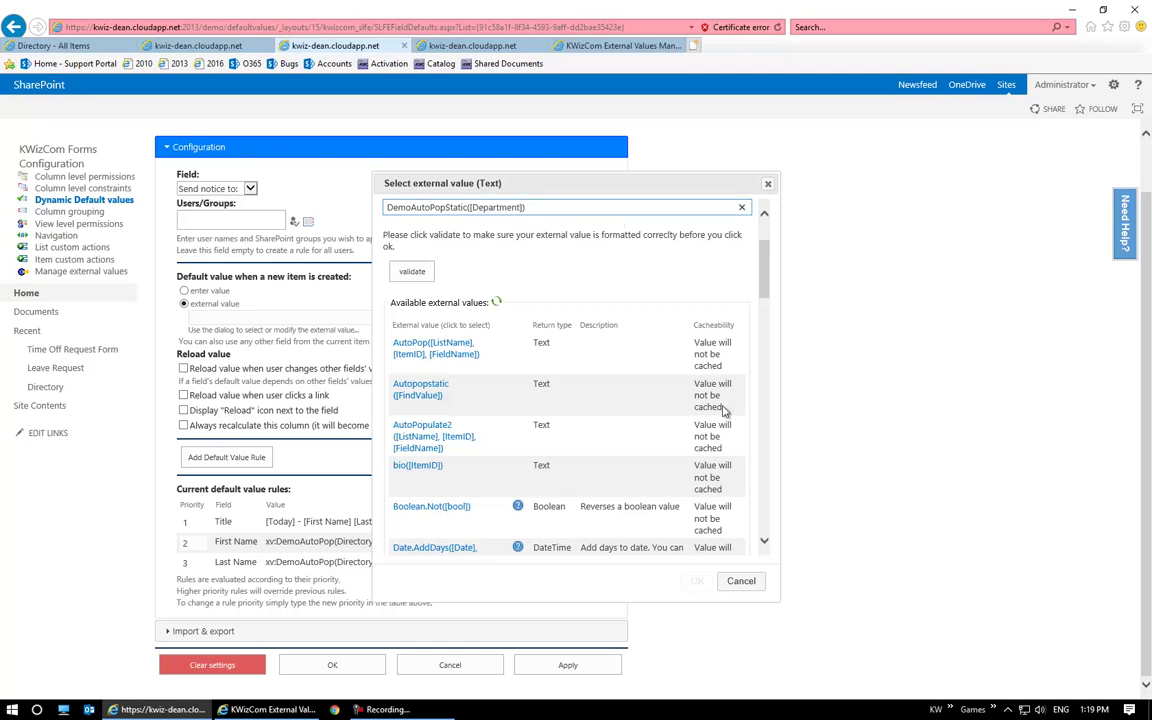
Validate and accept the external value, and set the Send notice to rule to reload when other fields change and always recalculate the column
left_click(398, 268)
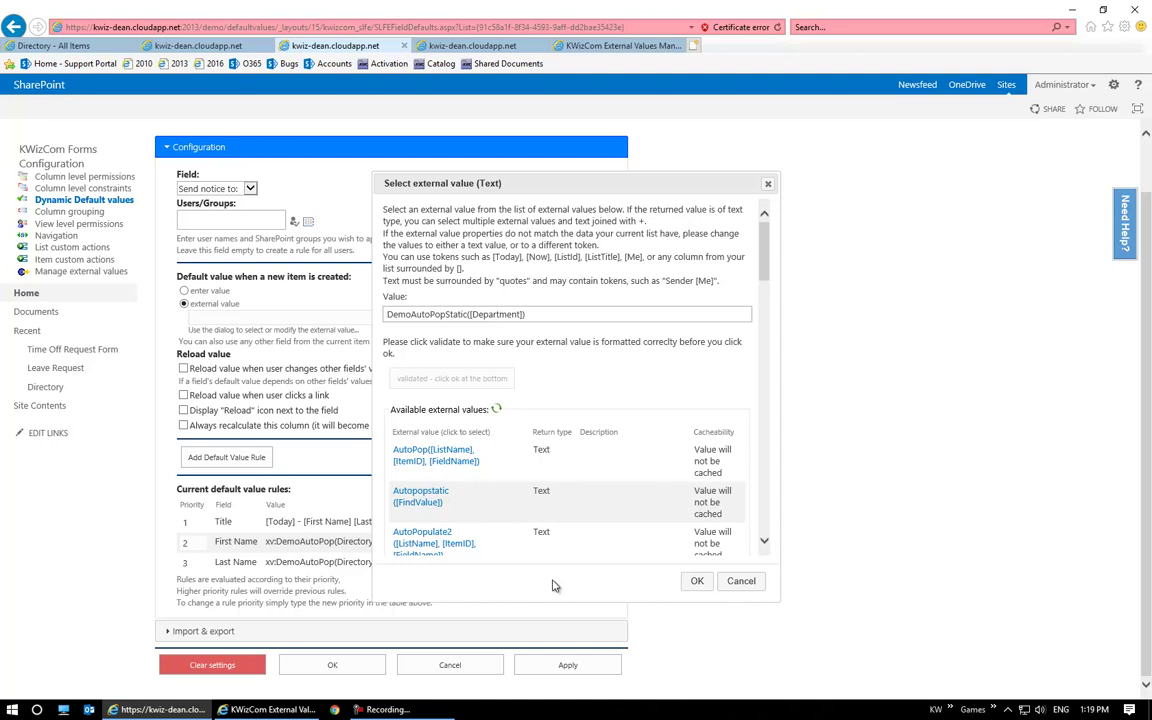
left_click(697, 581)
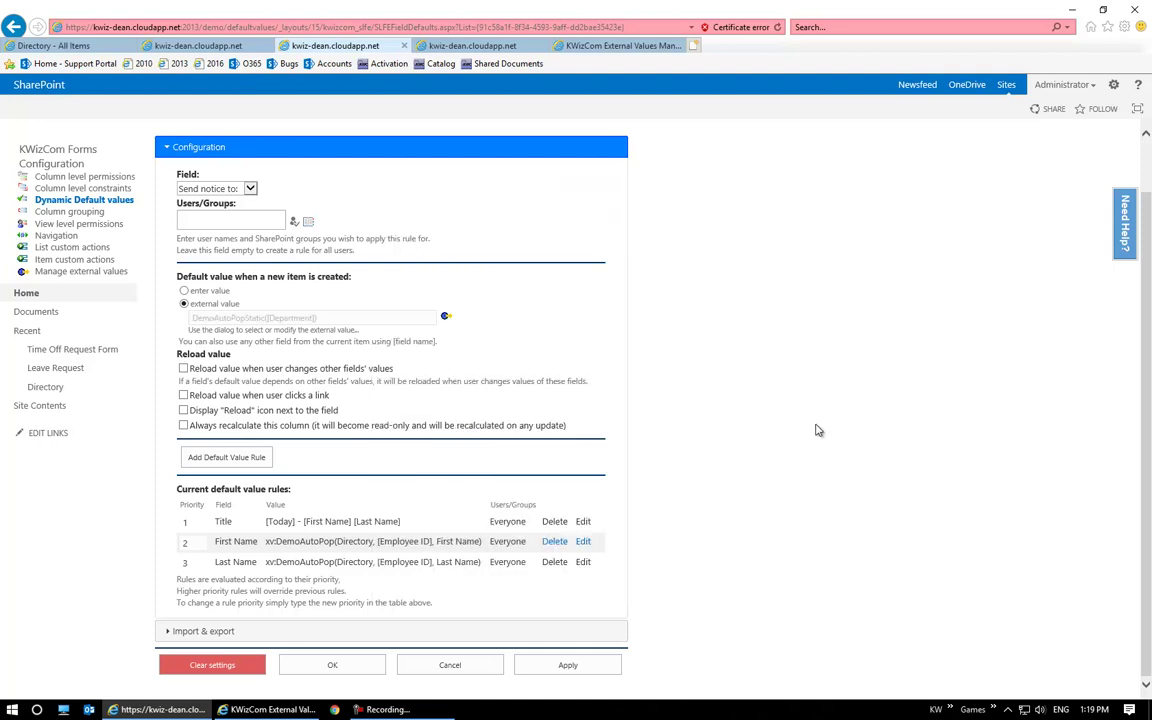
left_click(183, 368)
left_click(183, 425)
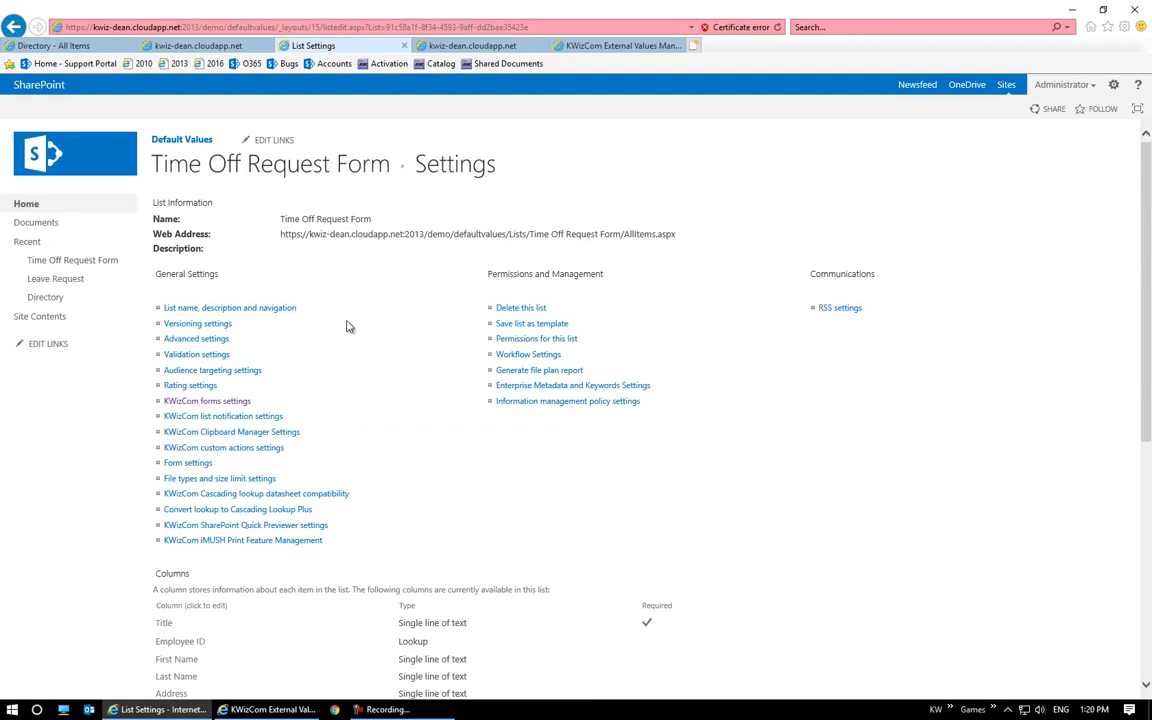
Reload the new Time Off Request form, choose an employee ID and refresh the Title value to test the default value rules
left_click(494, 47)
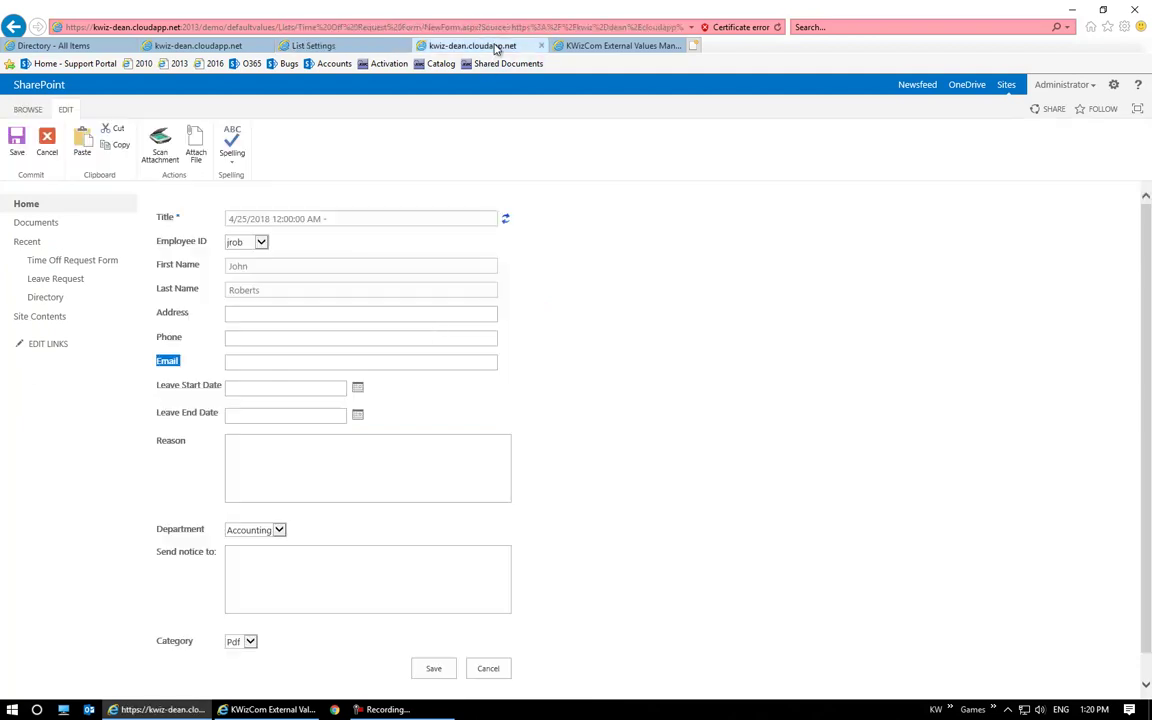
left_click(777, 27)
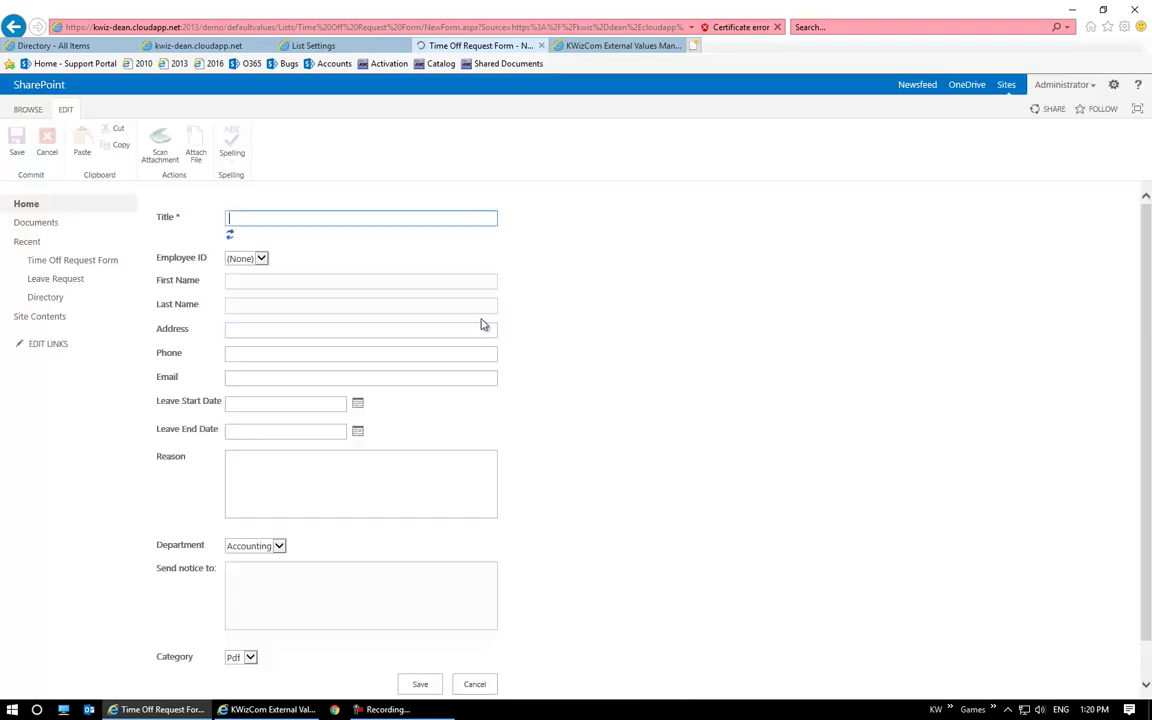
left_click(257, 245)
left_click(236, 251)
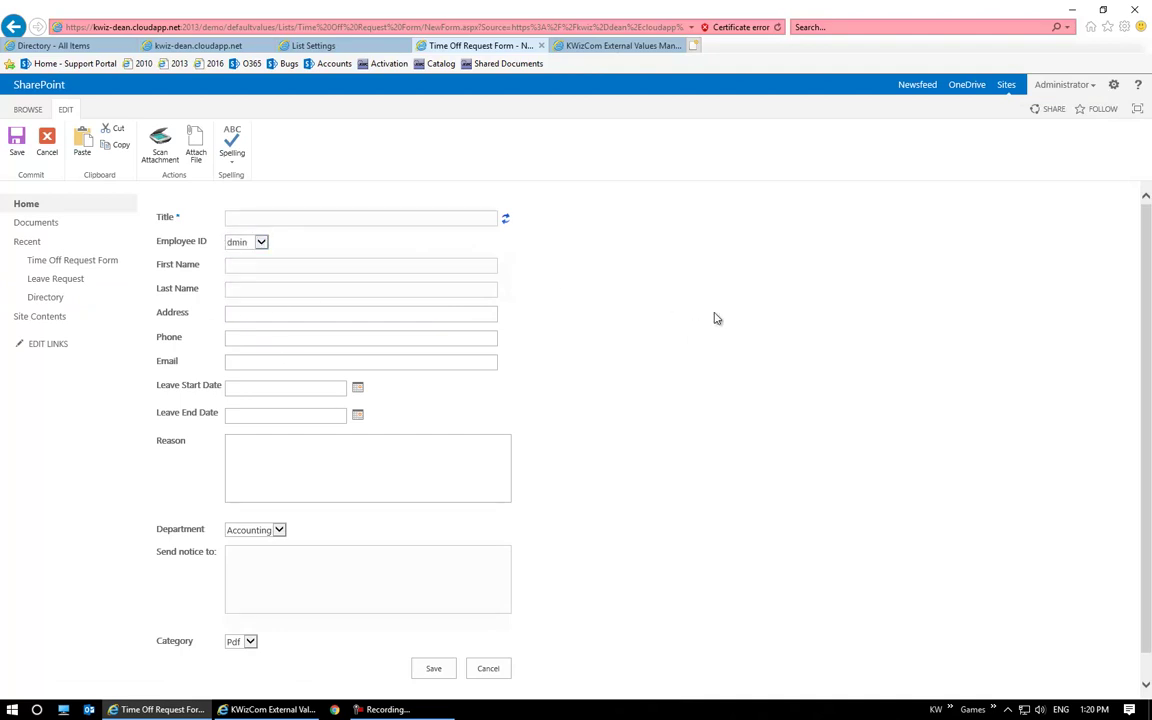
triple_click(650, 311)
left_click(507, 219)
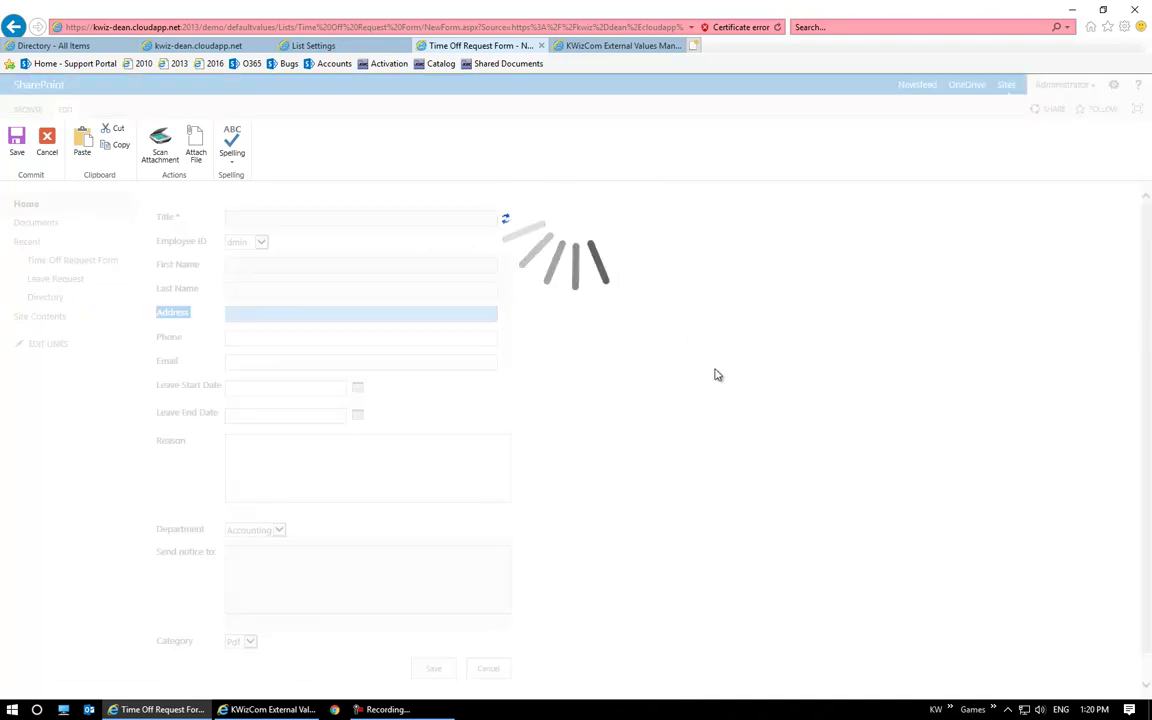
scroll(702, 347, "down", 1)
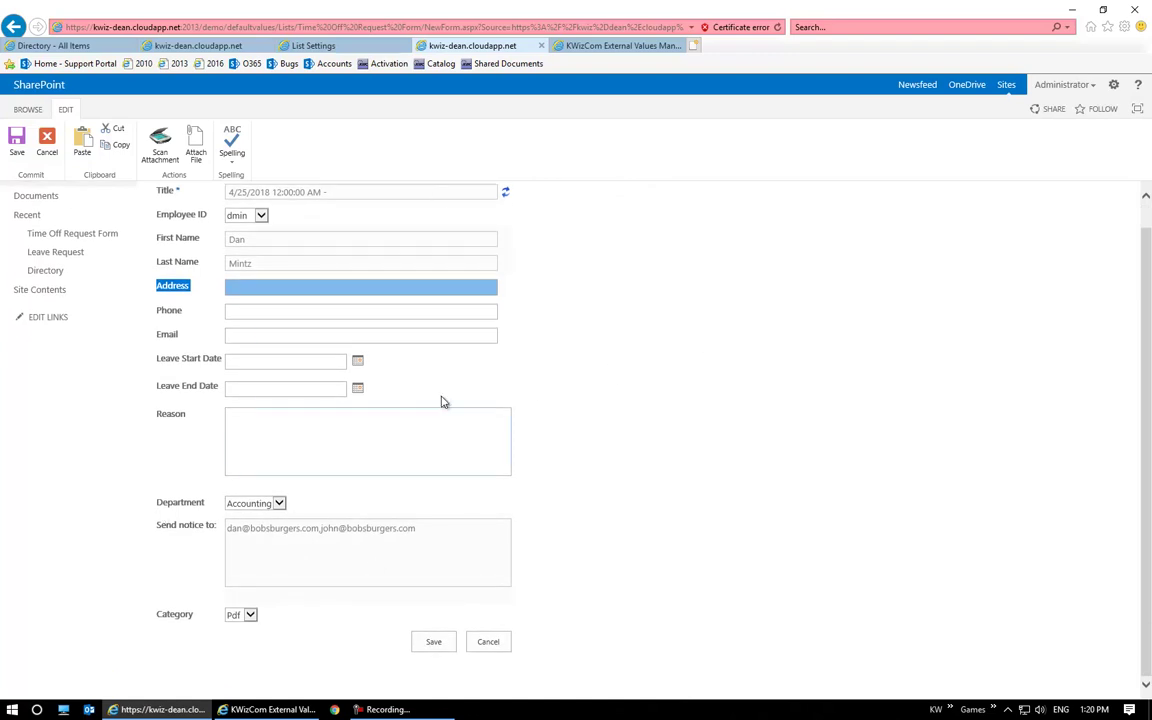
Compare the Send notice to field with the Department selection and refresh the form's Title value again
left_click(228, 530)
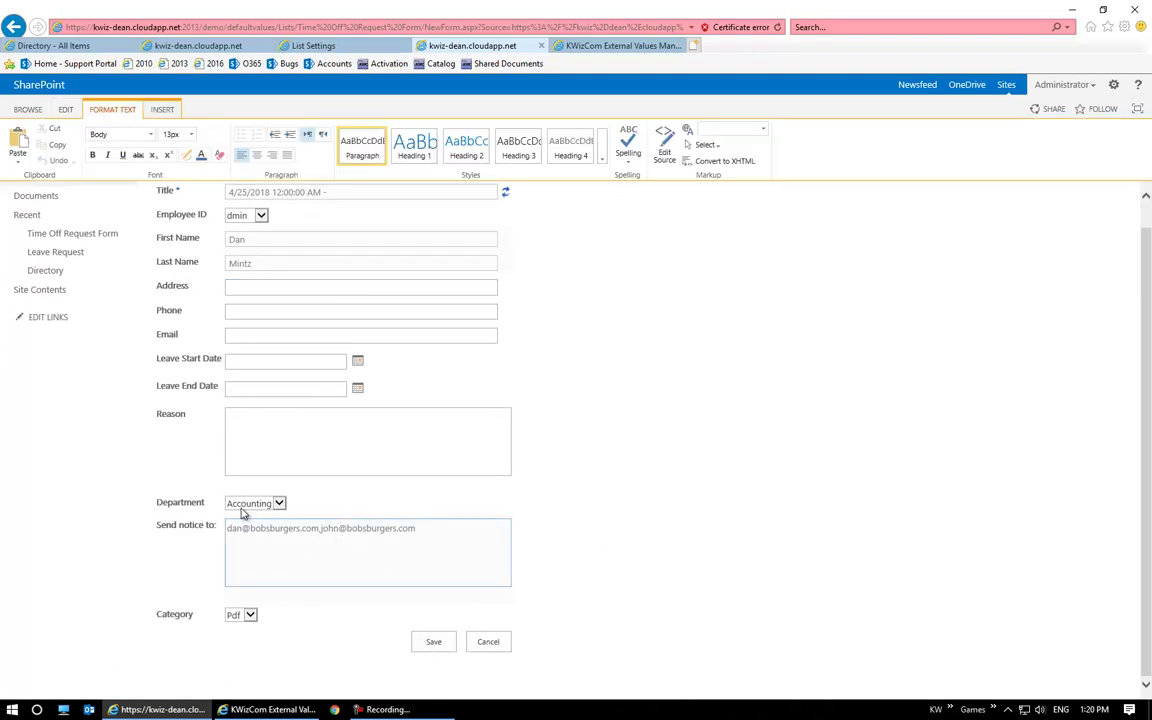
left_click_drag(155, 502, 162, 502)
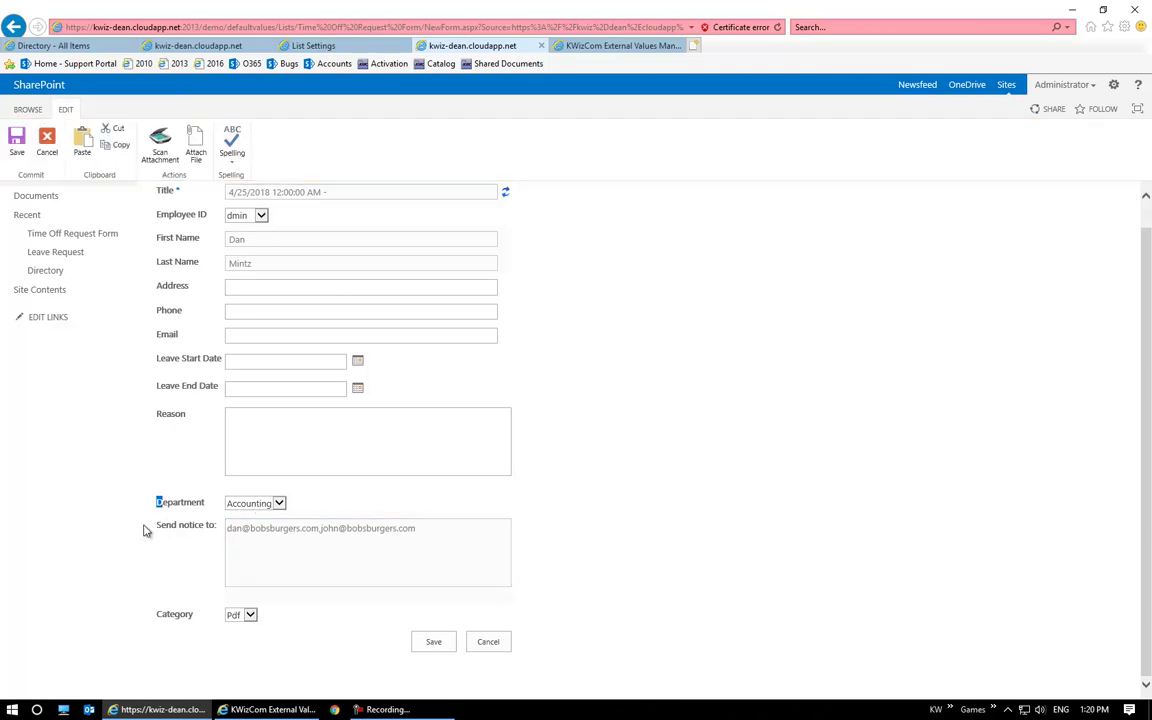
left_click(255, 543)
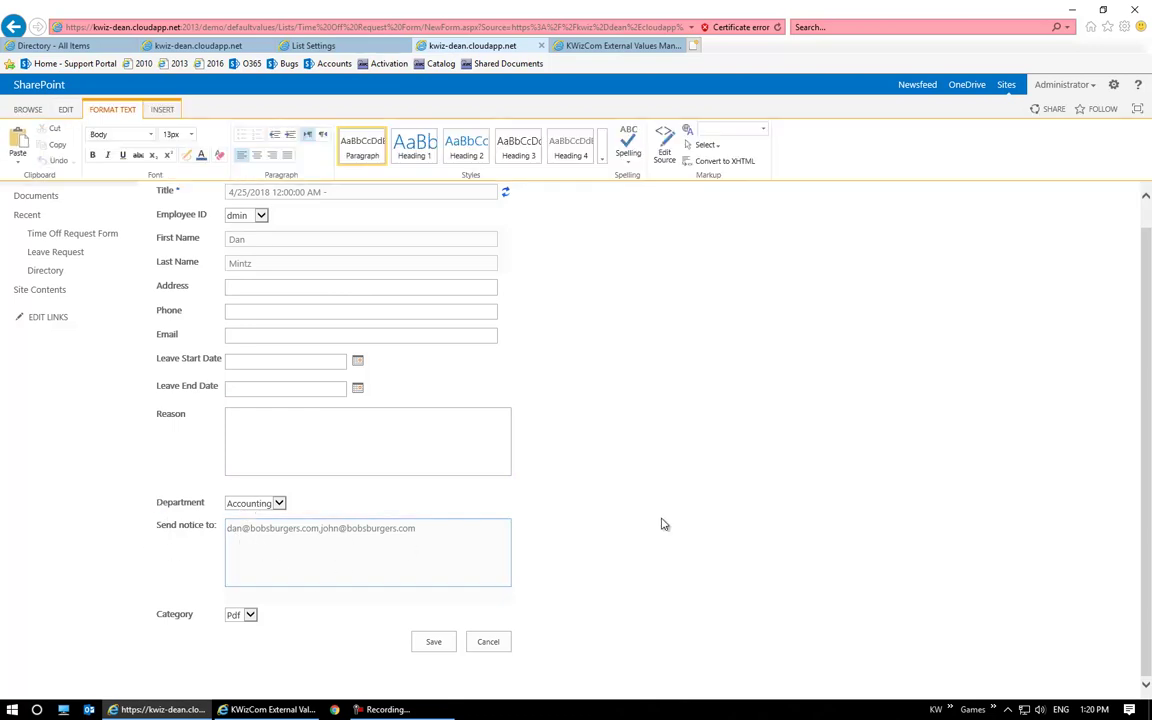
left_click(663, 527)
left_click(505, 219)
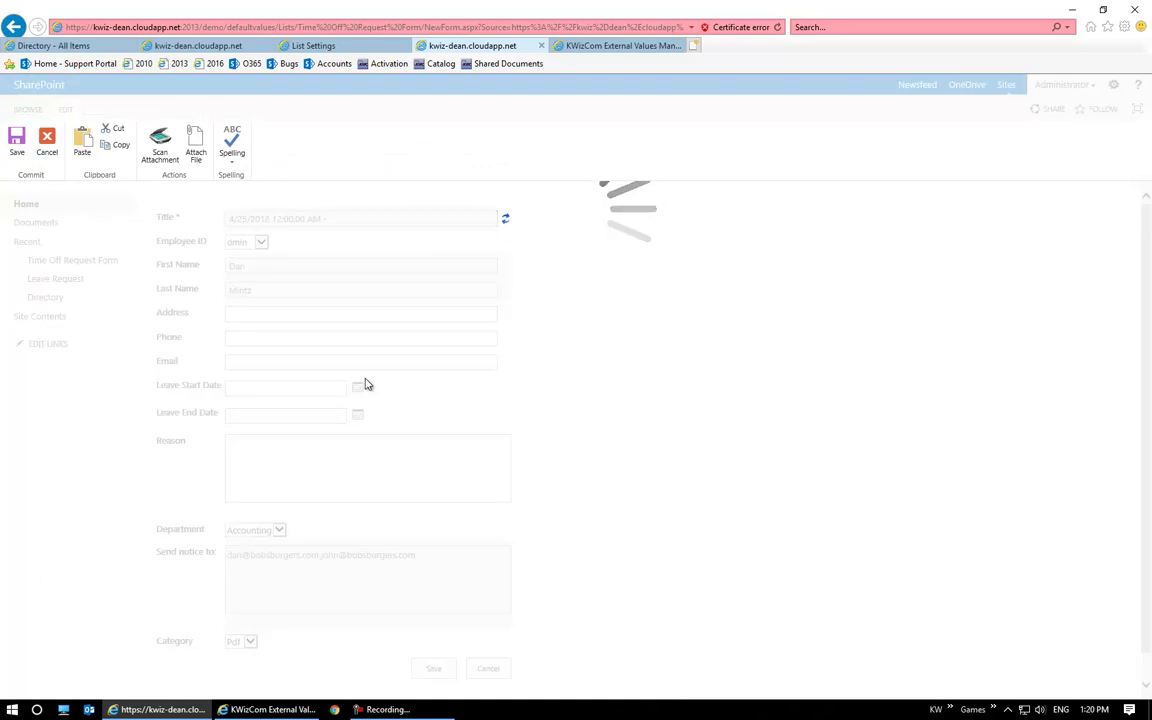